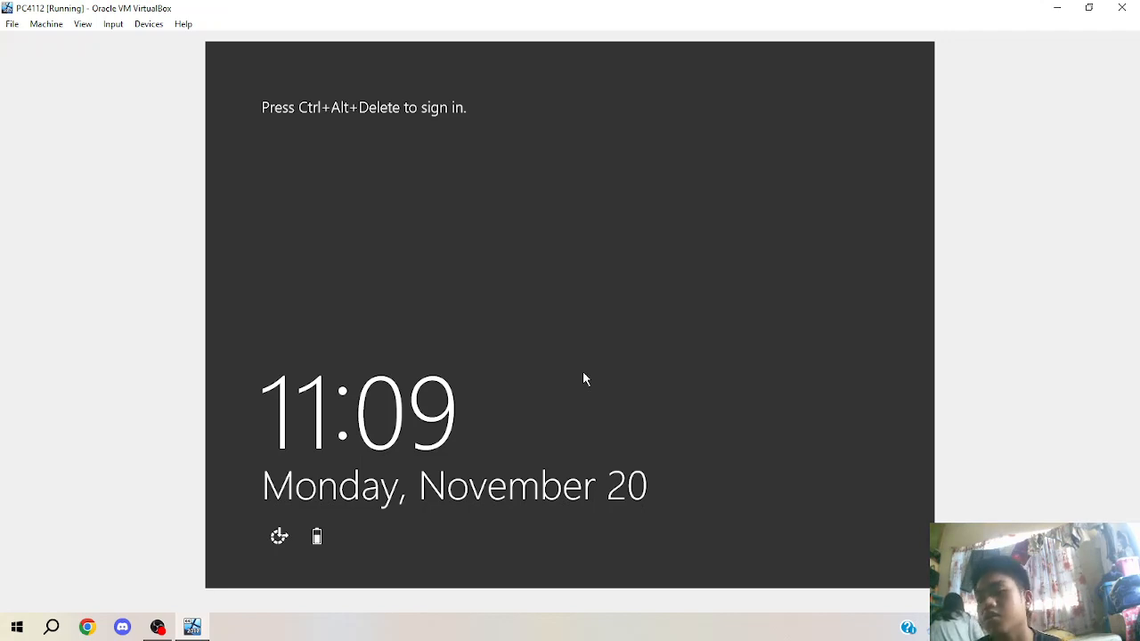
Sign in to STARZY as administrator, re-entering the password after the first attempt is rejected.
key("ctrl+Delete")
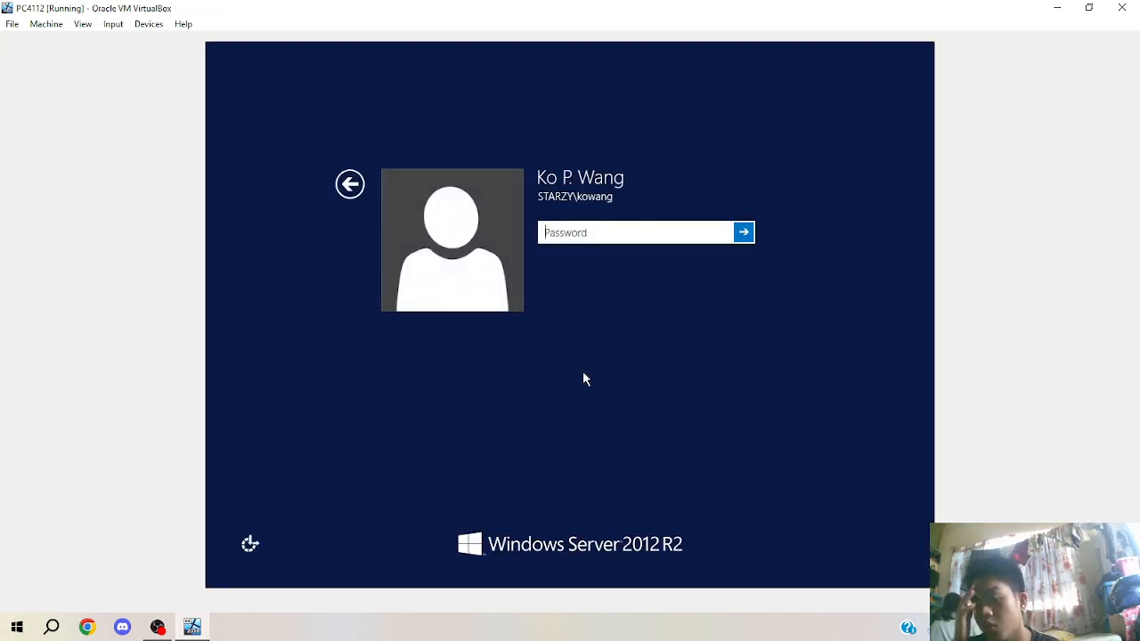
left_click(349, 185)
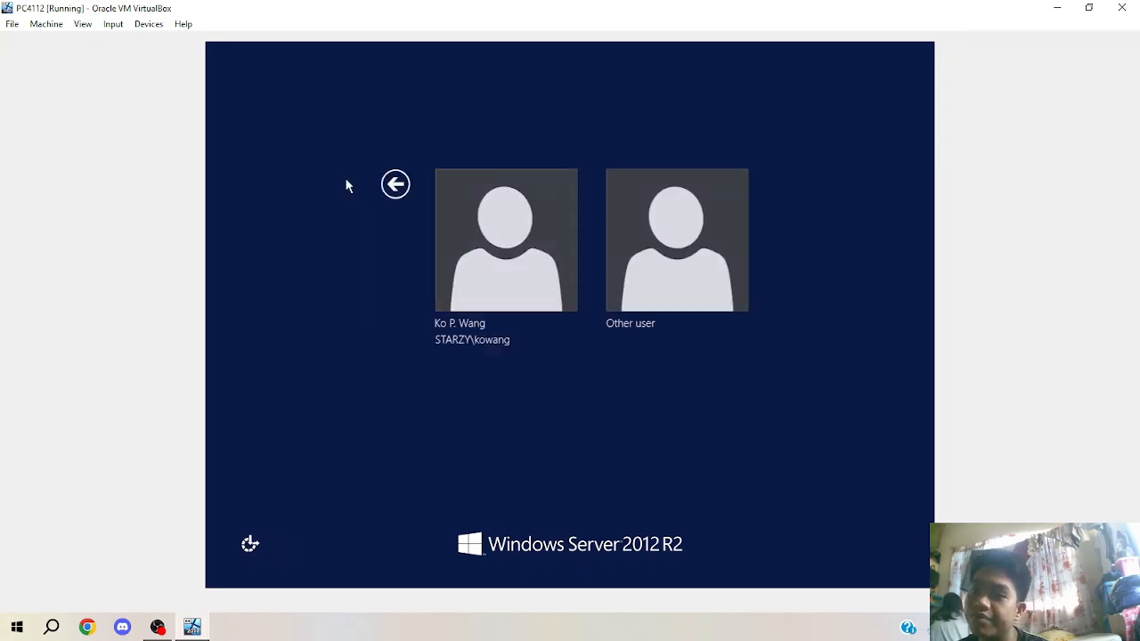
left_click(689, 299)
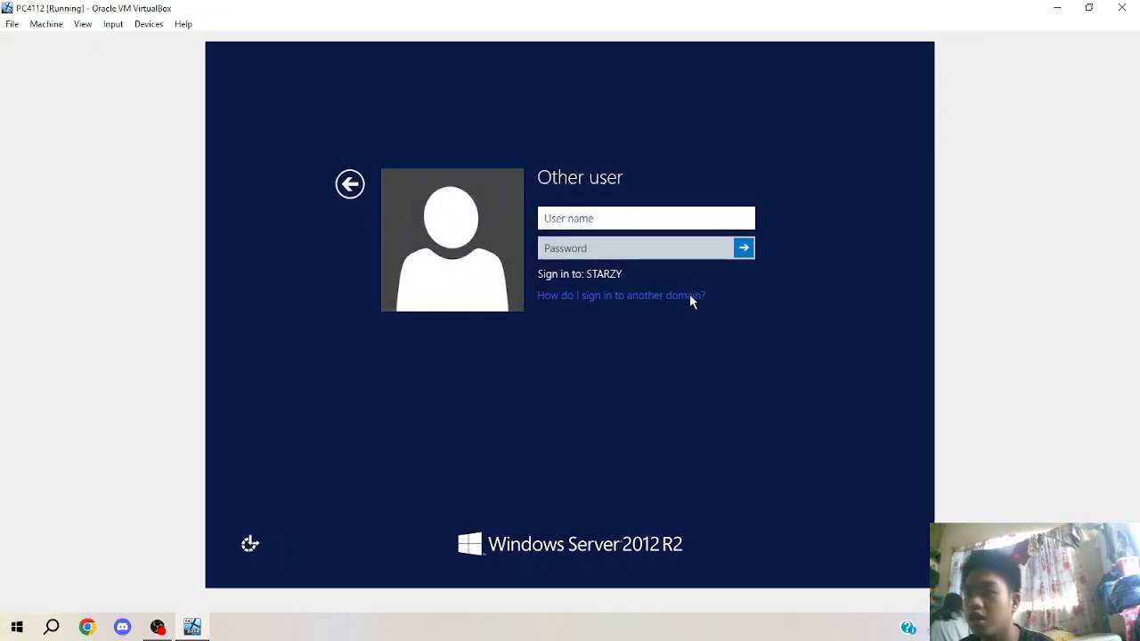
type("a")
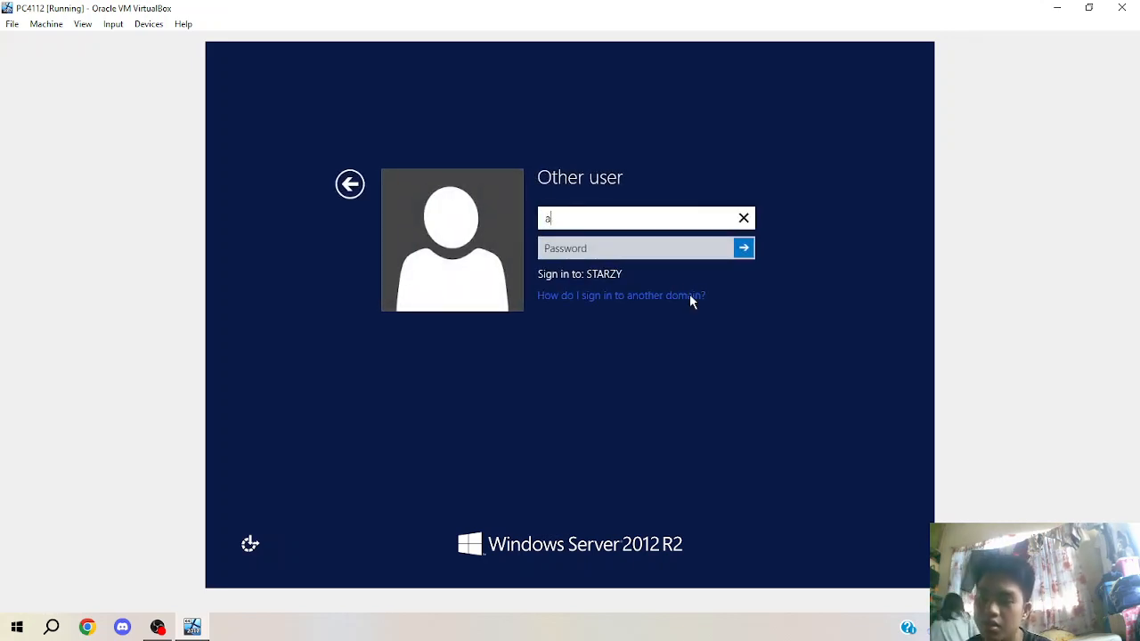
type("dministrator")
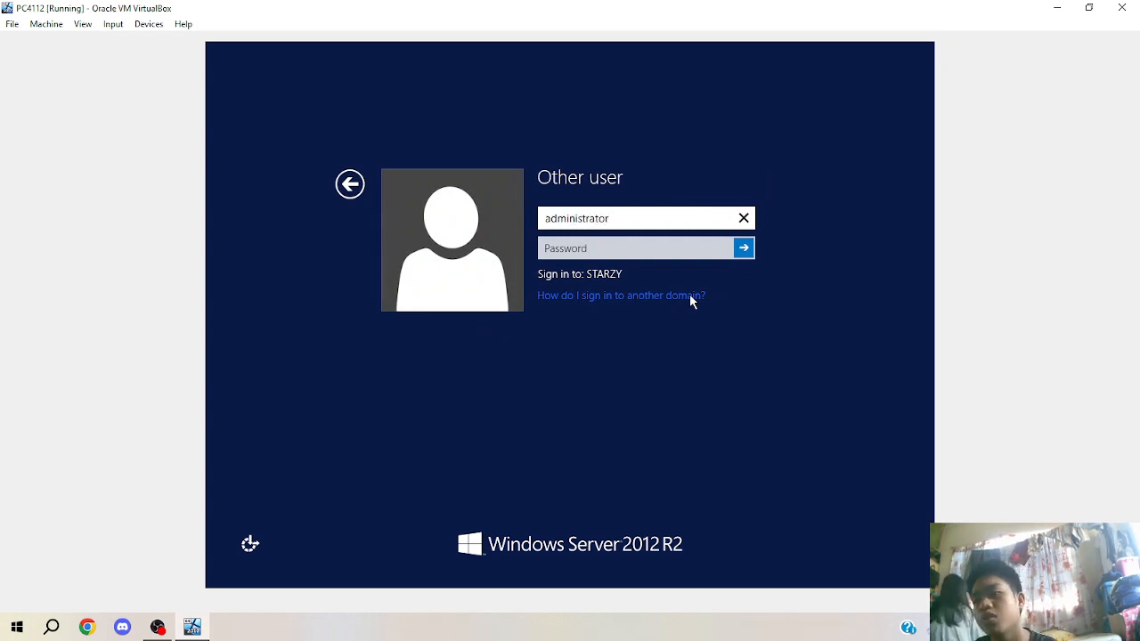
key("Tab")
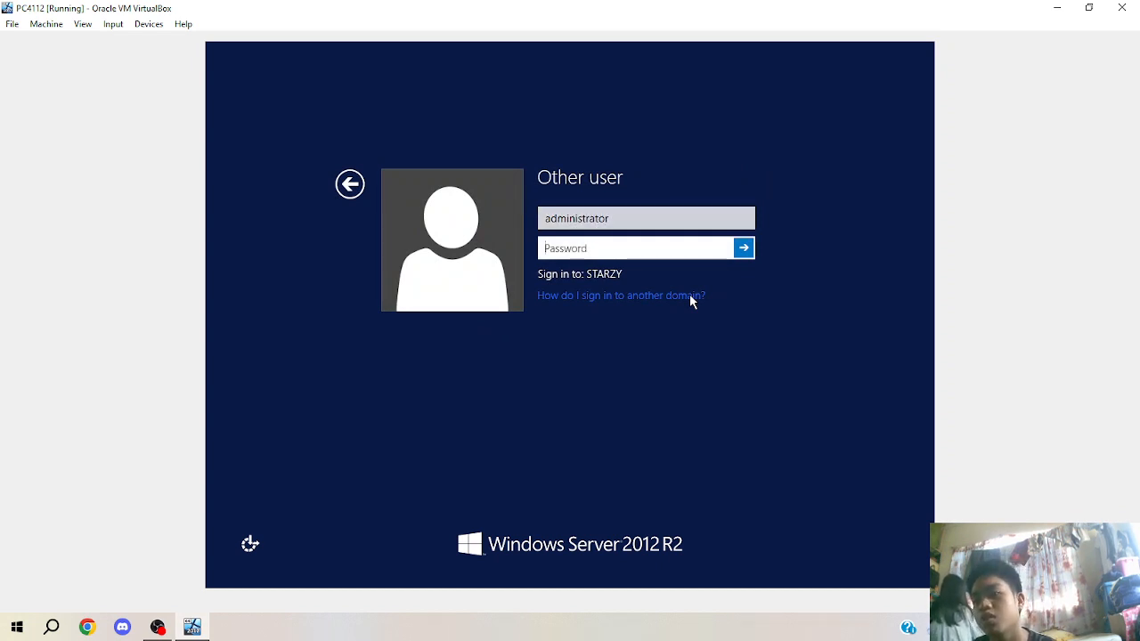
type("•••••••••••")
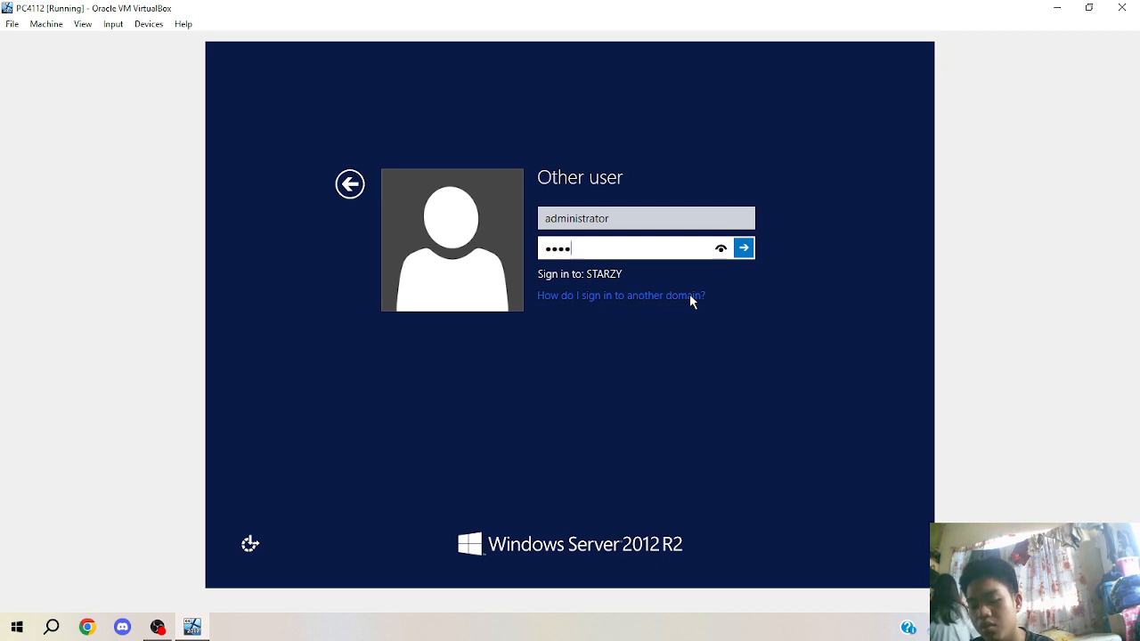
key("Return")
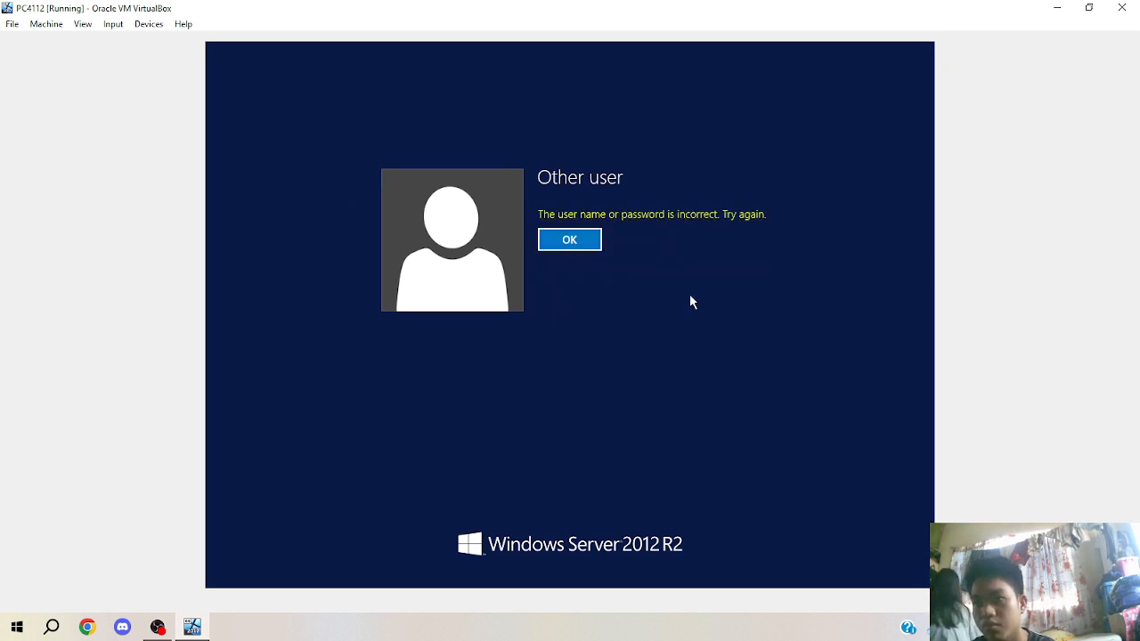
key("Return")
type("•")
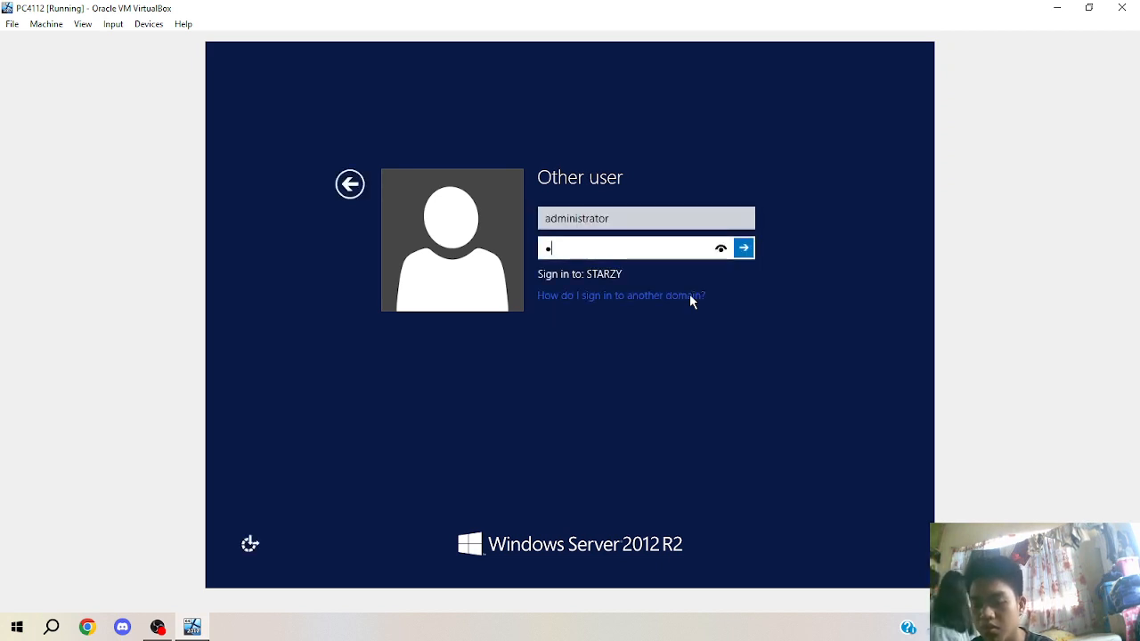
type("•••••••••")
key("Return")
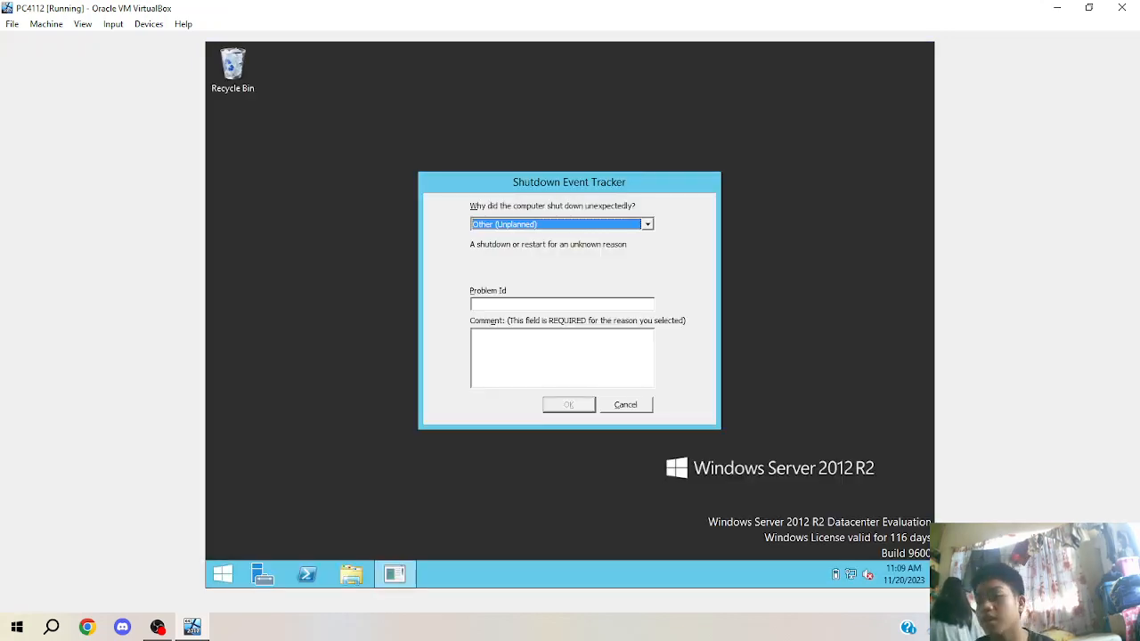
Cancel the Shutdown Event Tracker and launch Active Directory Users and Computers from Server Manager's Tools menu.
left_click(642, 409)
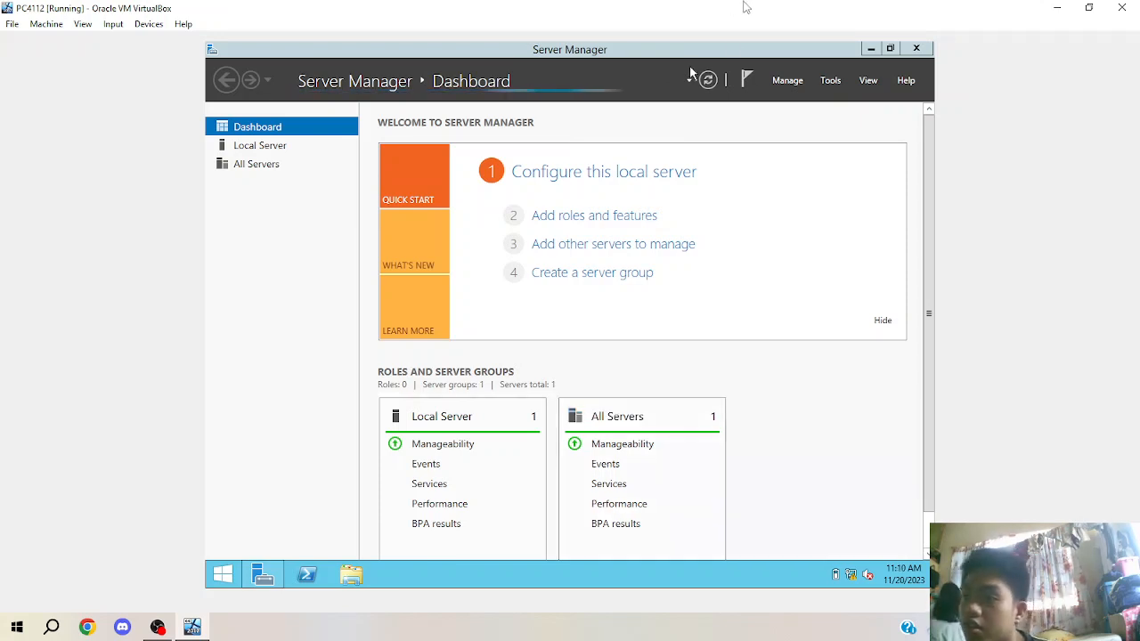
left_click(830, 81)
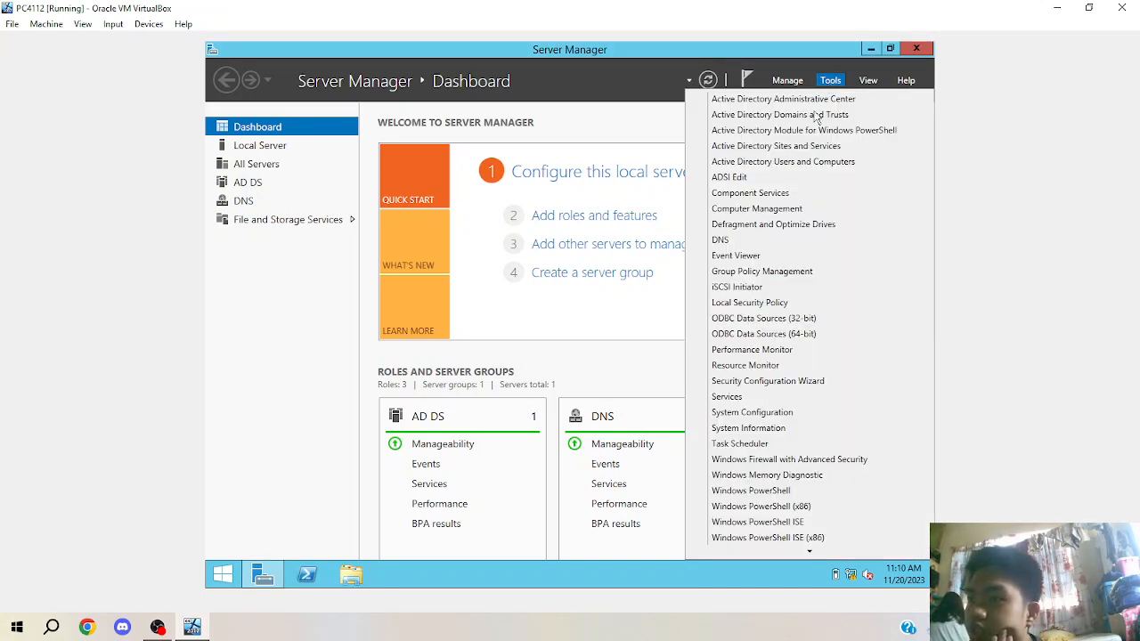
left_click(809, 162)
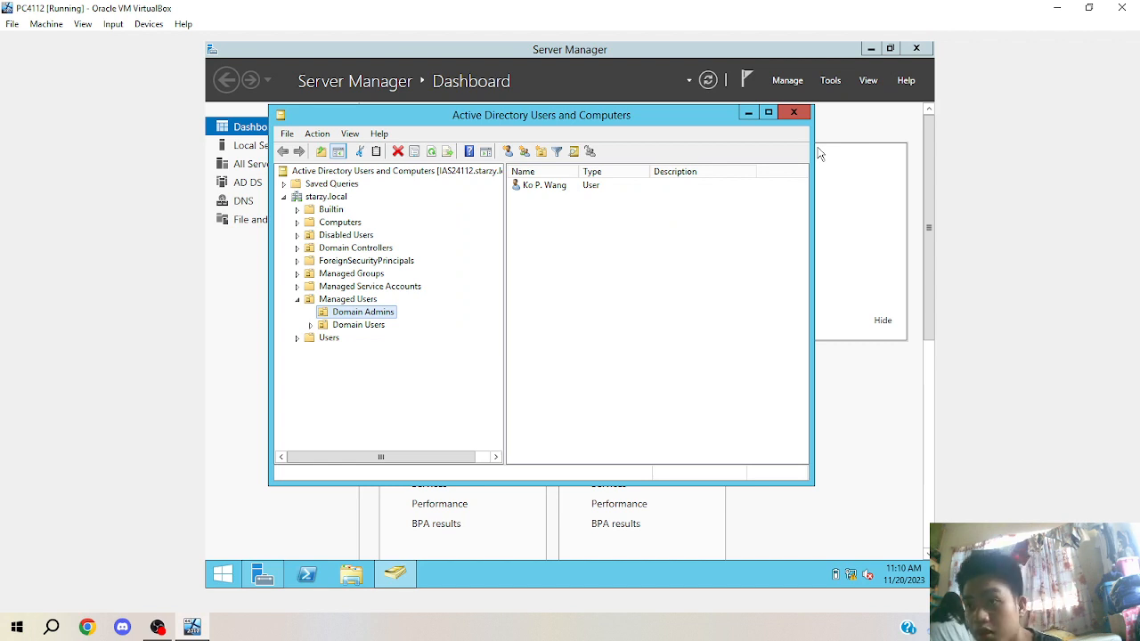
Select starzy.local to list its containers, users and groups, cancelling the New Organizational Unit dialog.
left_click(283, 196)
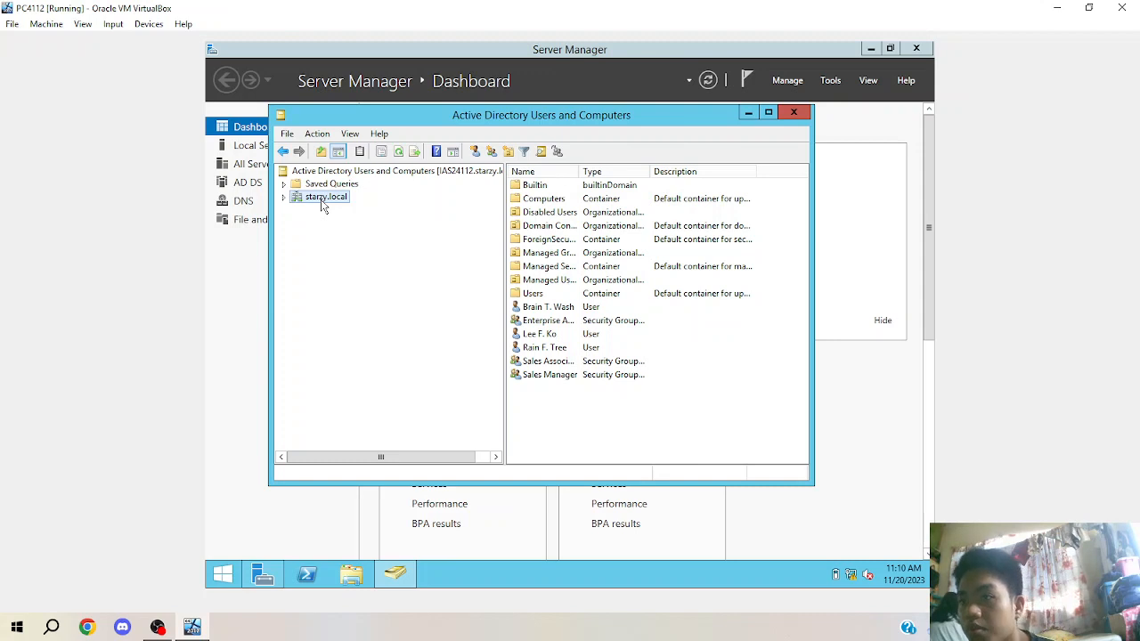
right_click(322, 201)
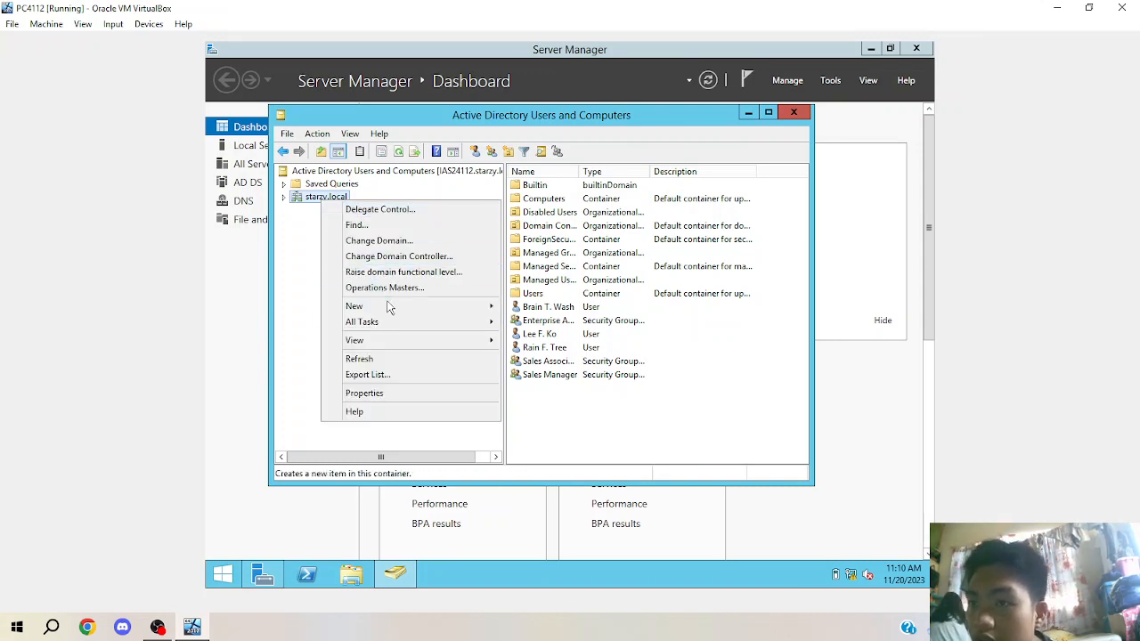
mouse_move(388, 309)
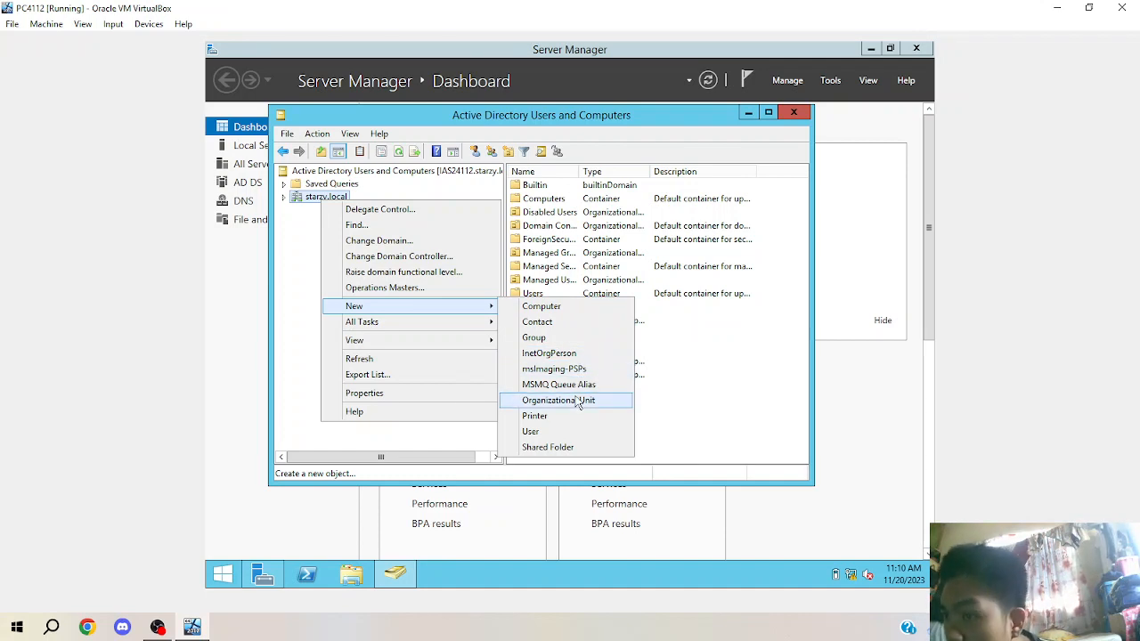
left_click(577, 403)
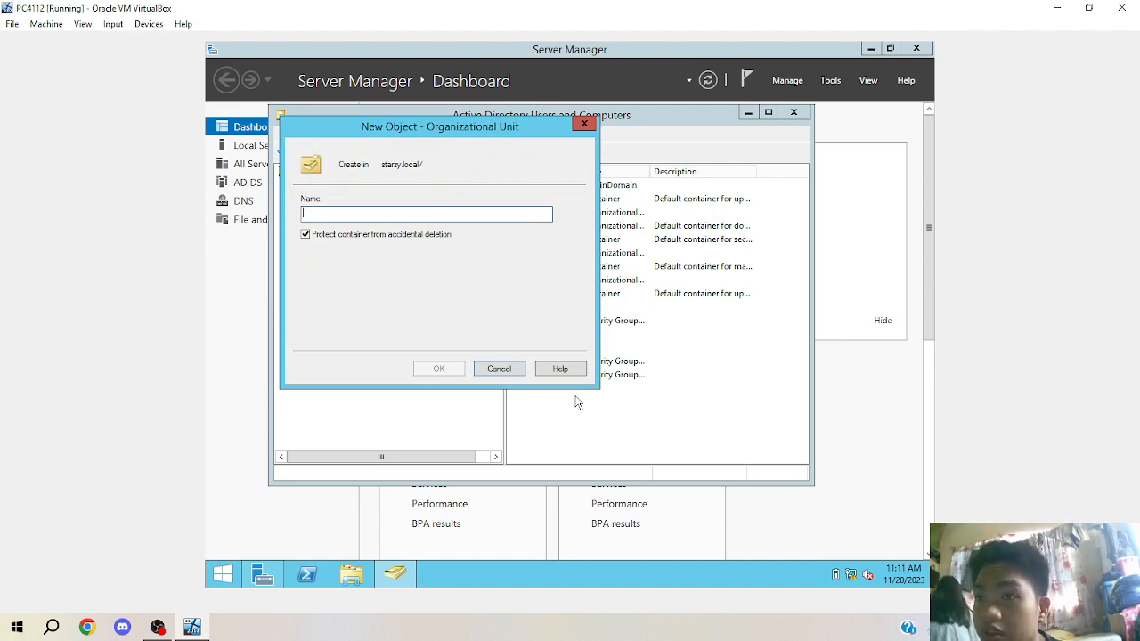
left_click(494, 369)
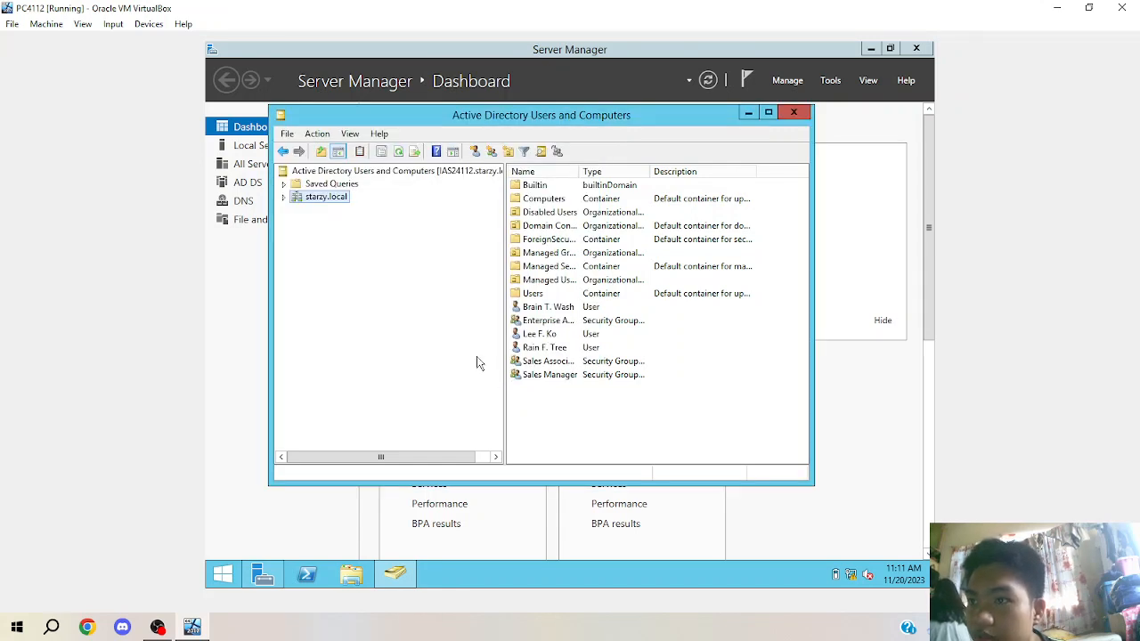
Expand starzy.local, select Managed Users without creating anything, and open the Domain Admins OU.
left_click(284, 198)
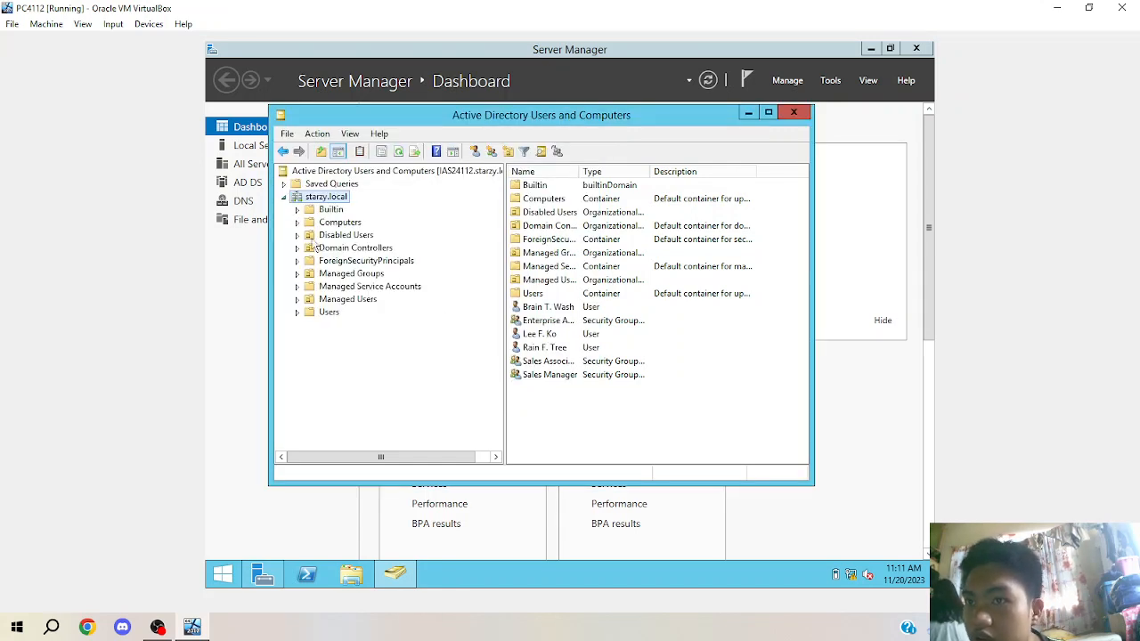
left_click(341, 300)
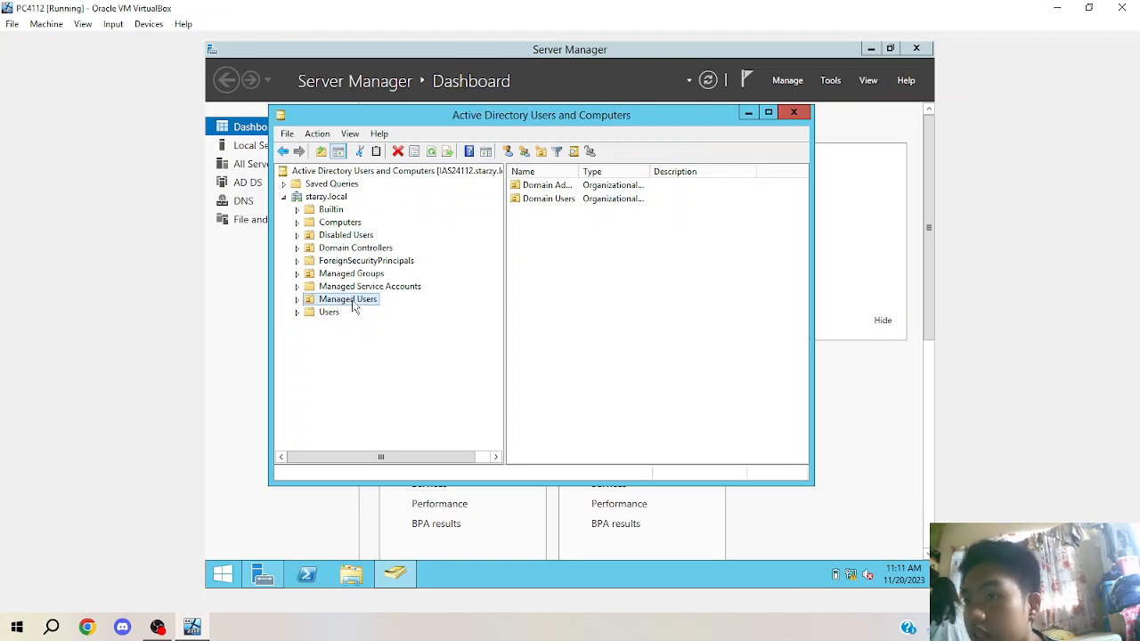
right_click(355, 306)
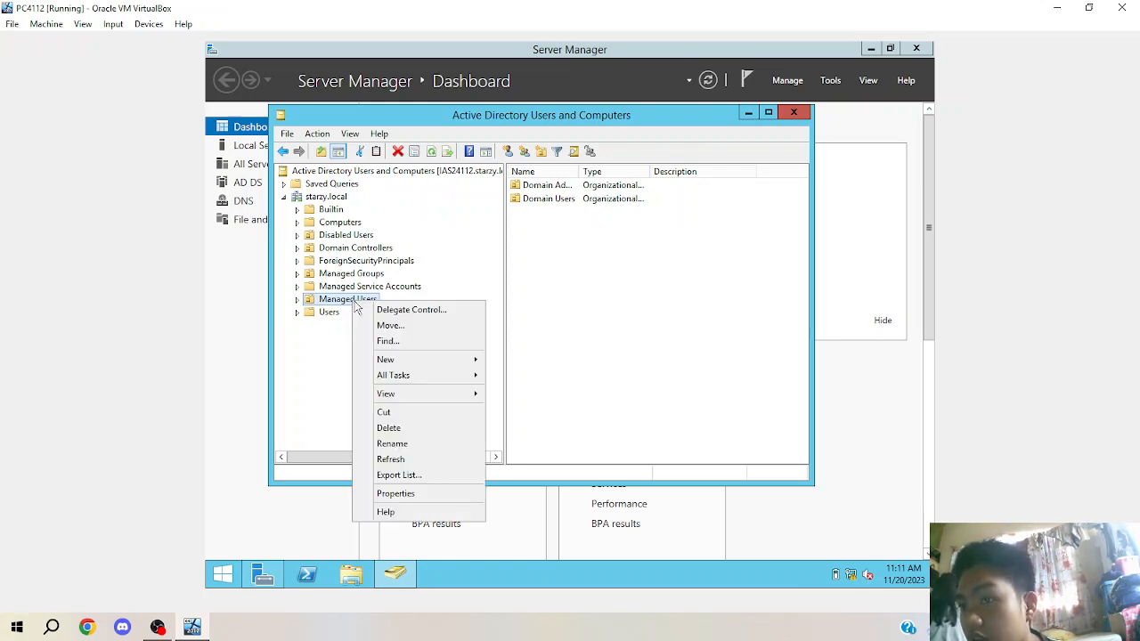
mouse_move(399, 365)
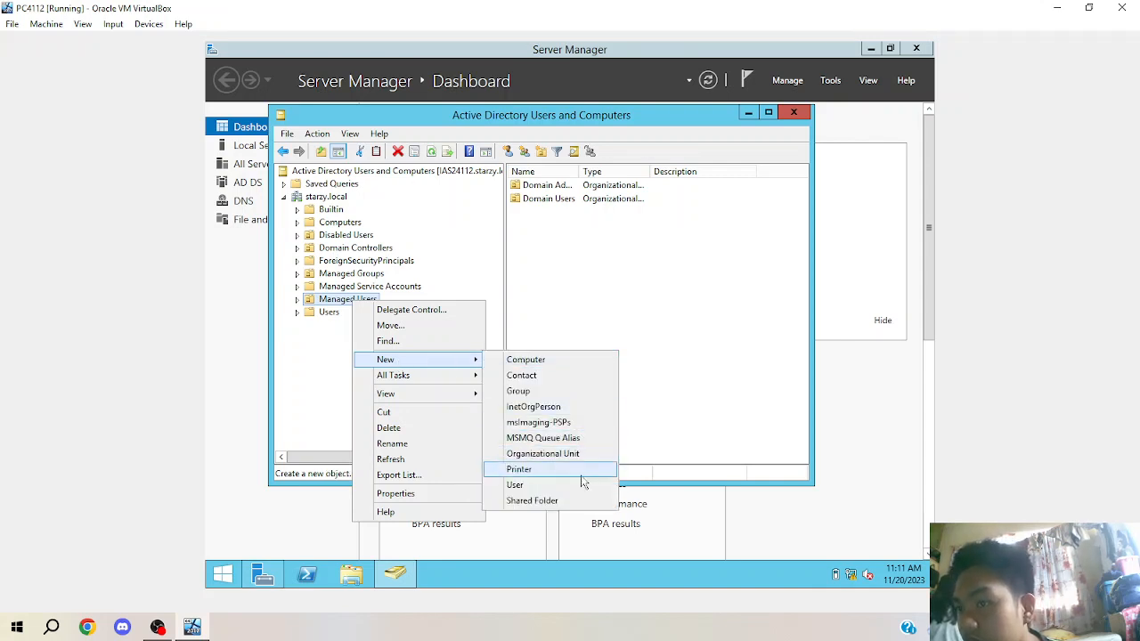
left_click(659, 349)
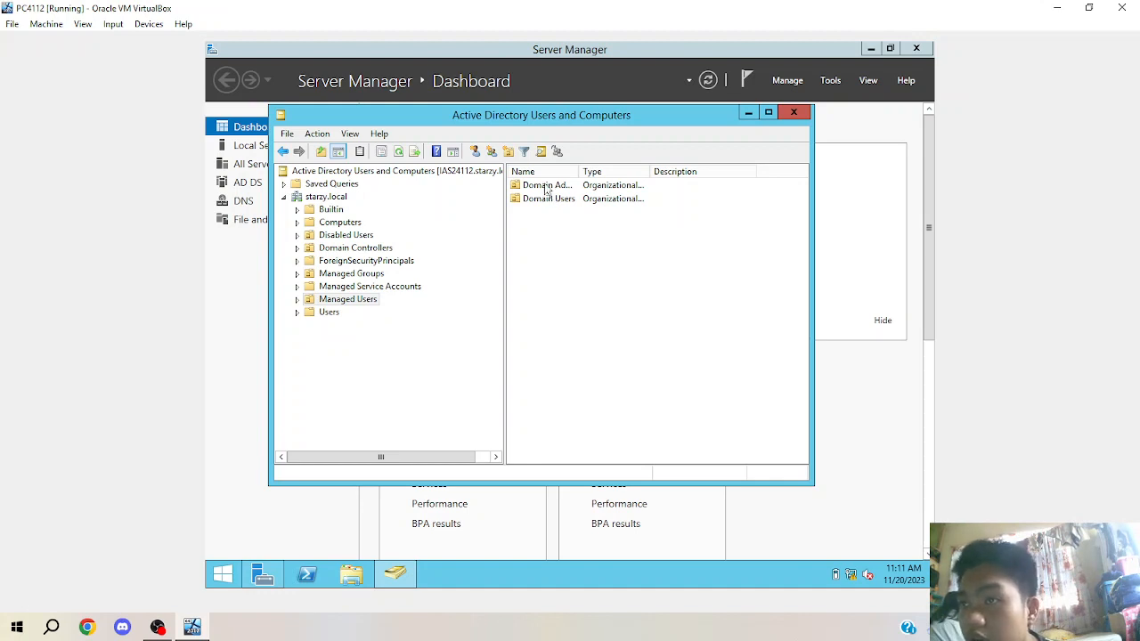
double_click(545, 185)
left_click(560, 238)
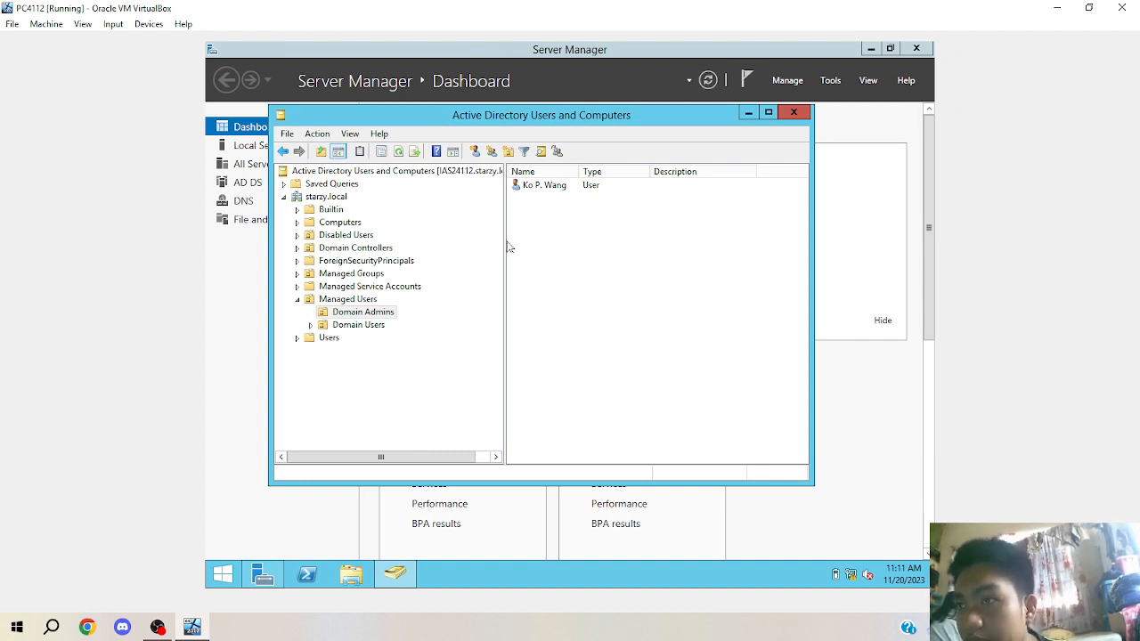
Start a new user in Domain Admins, entering the user's first name, initial L and last name.
right_click(603, 283)
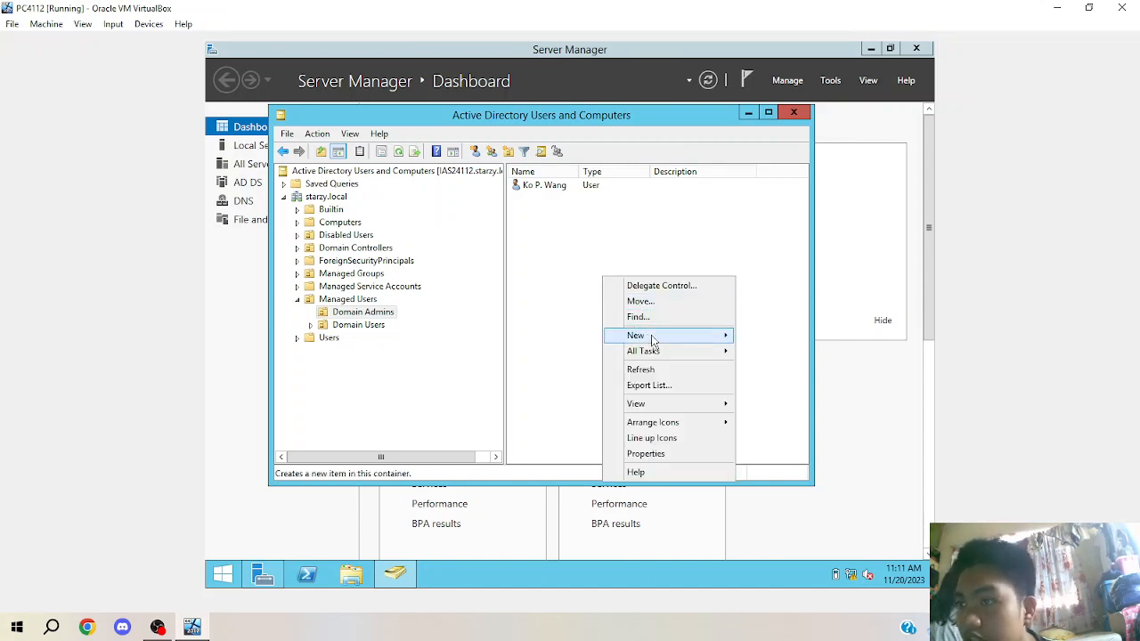
mouse_move(650, 340)
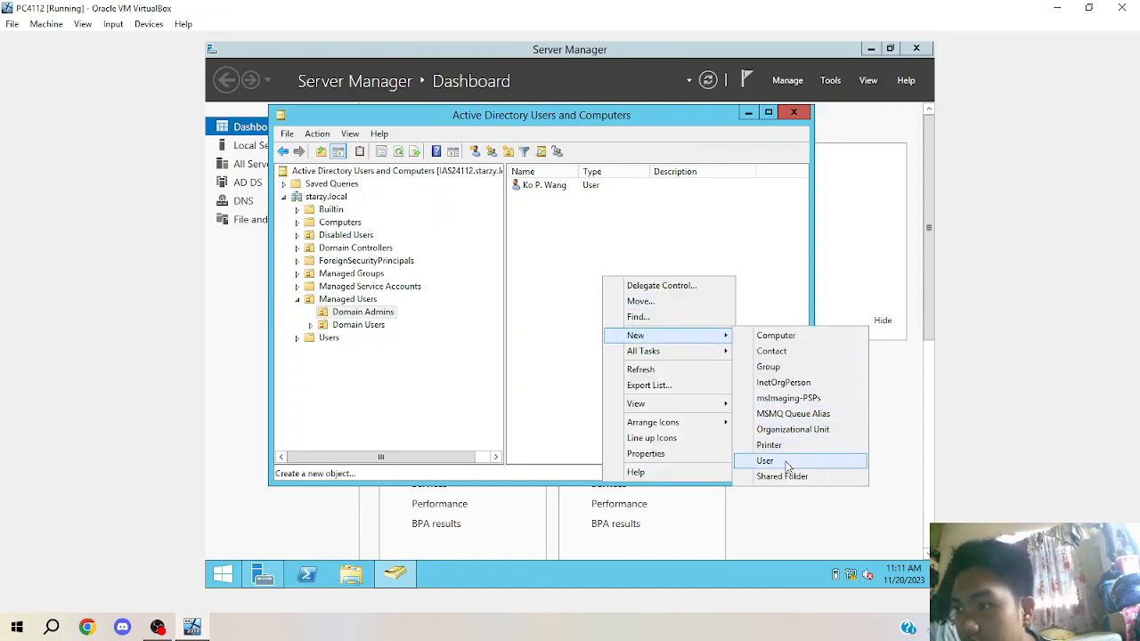
left_click(783, 460)
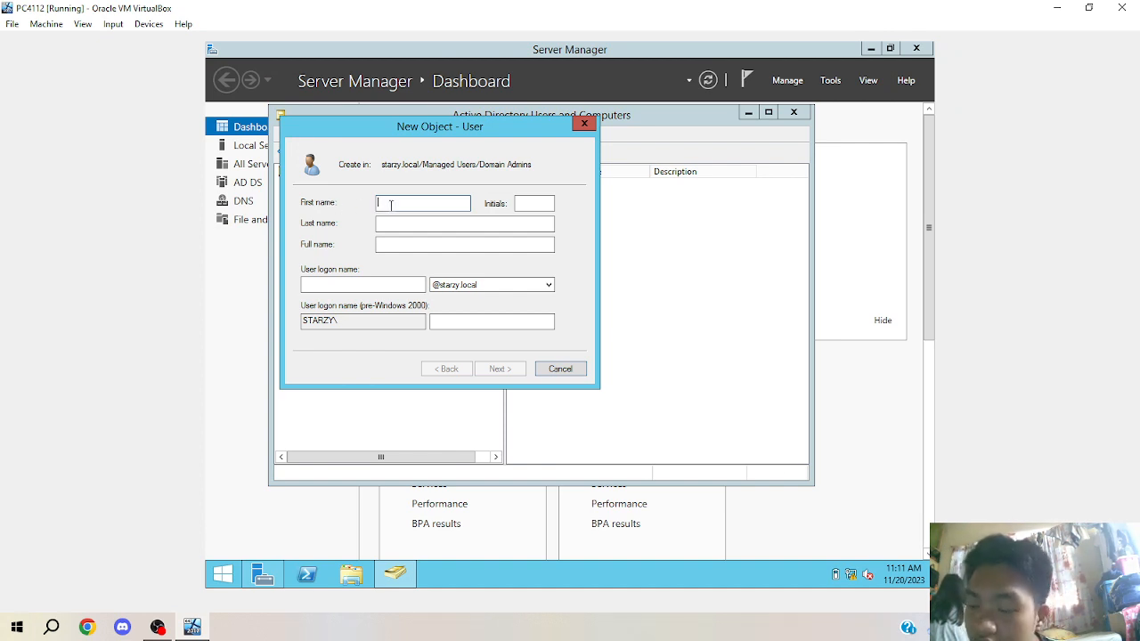
key("Tab")
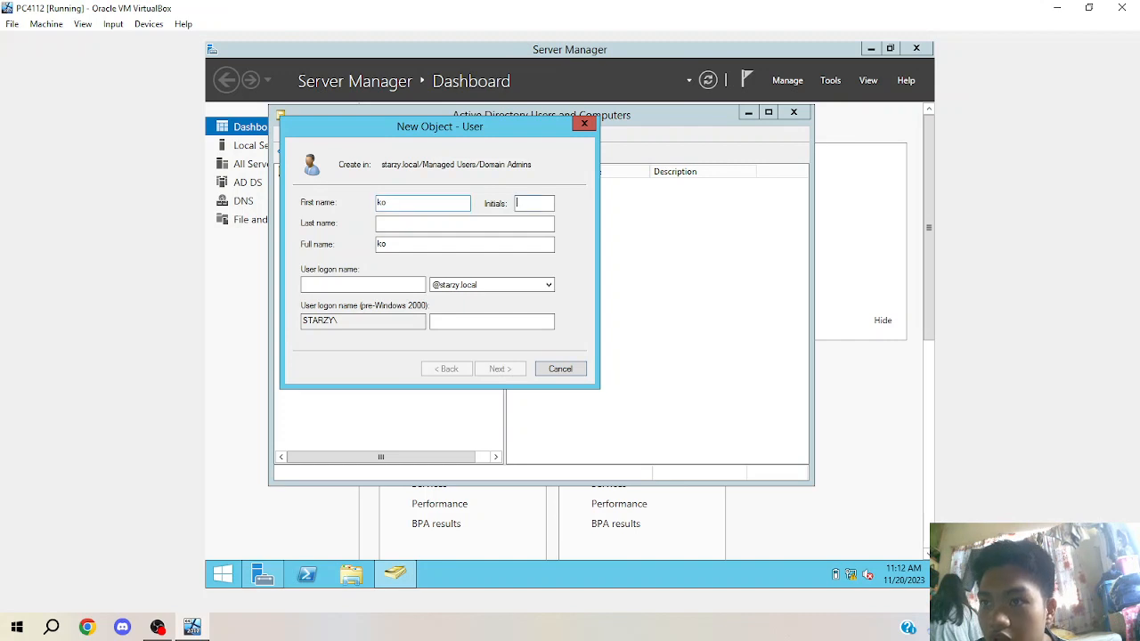
type("L")
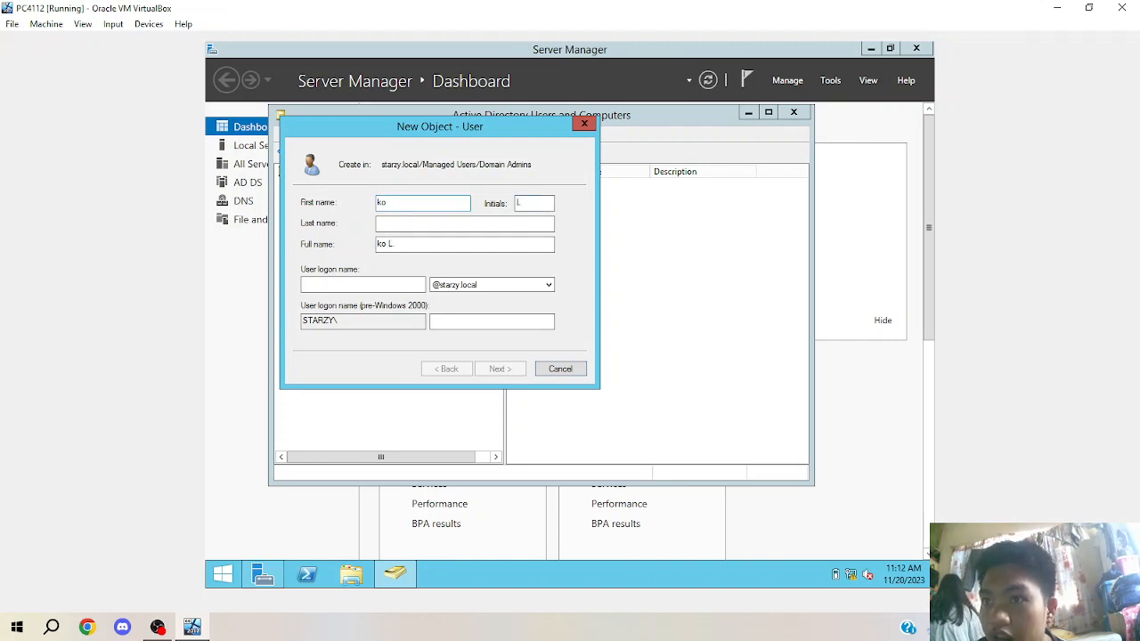
left_click(383, 203)
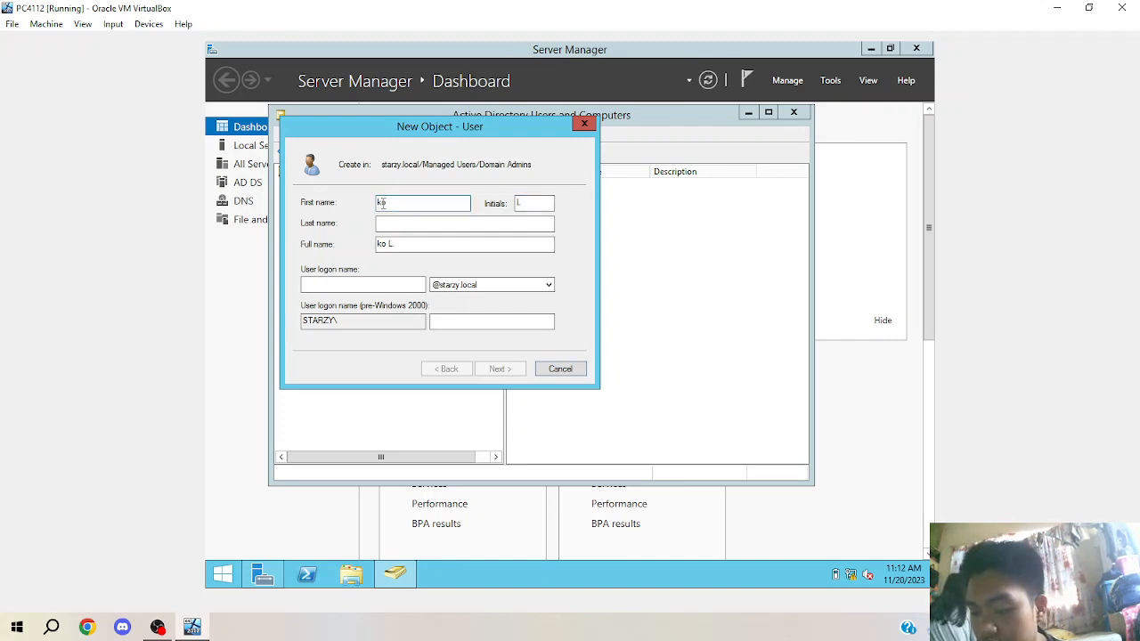
key("BackSpace")
type("K")
left_click(384, 223)
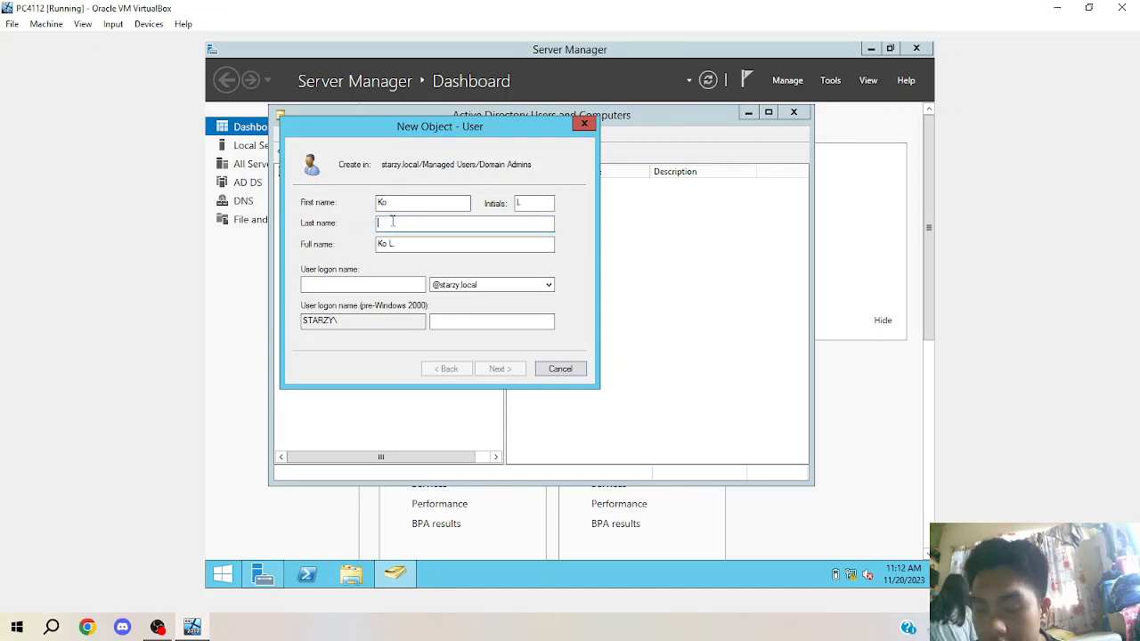
key("BackSpace")
key("BackSpace")
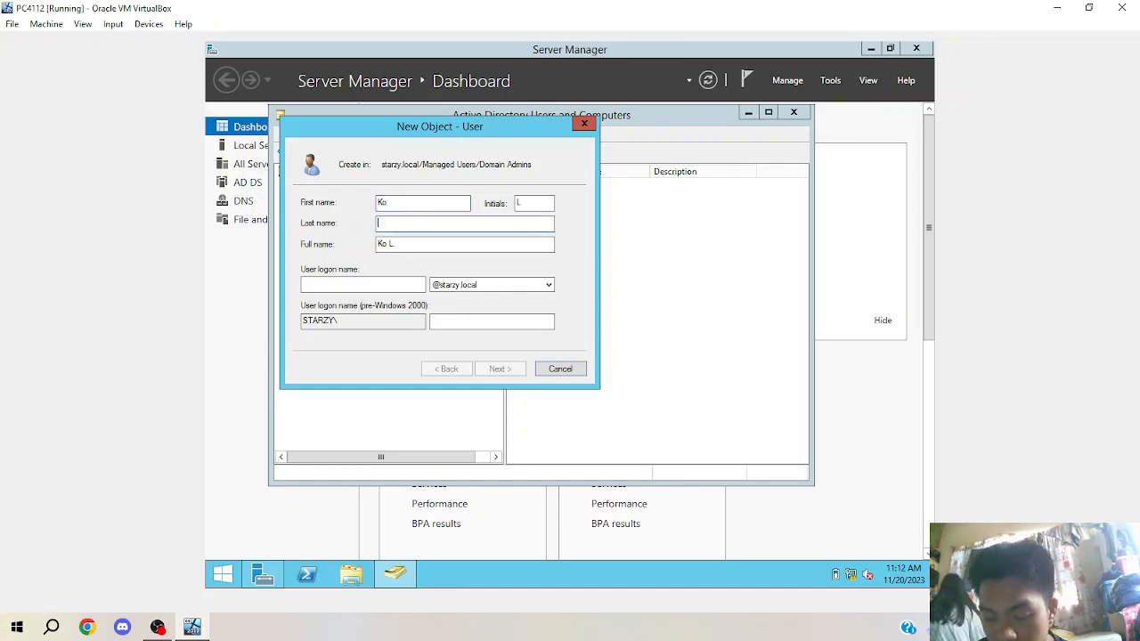
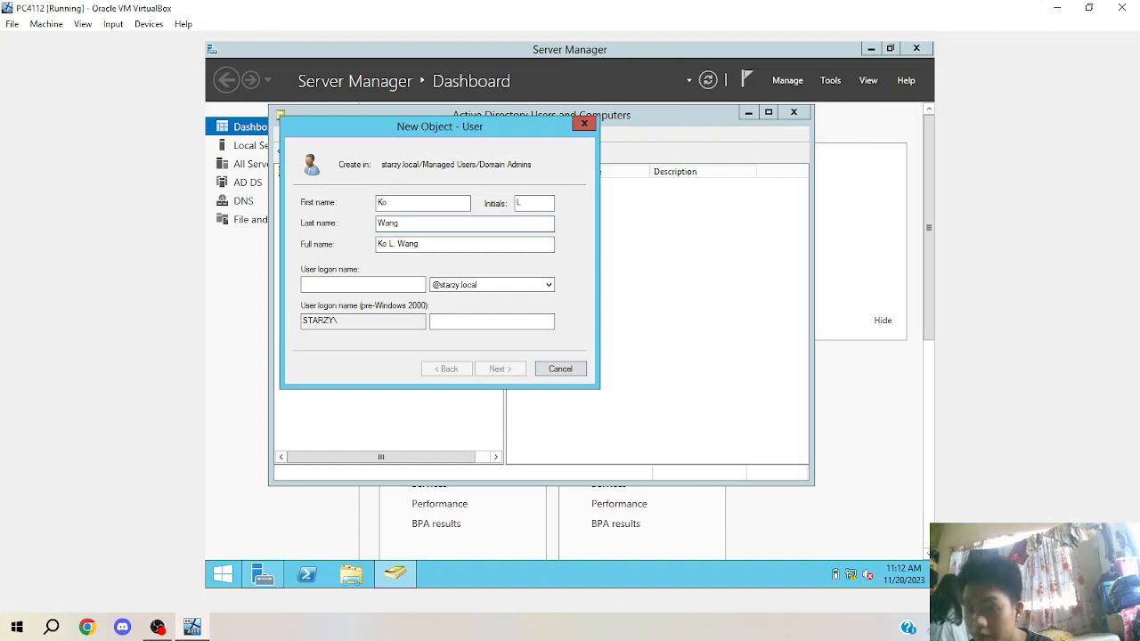
Enter the logon name, dismiss the name-in-use error, untick 'must change password', then abandon the user.
left_click(313, 286)
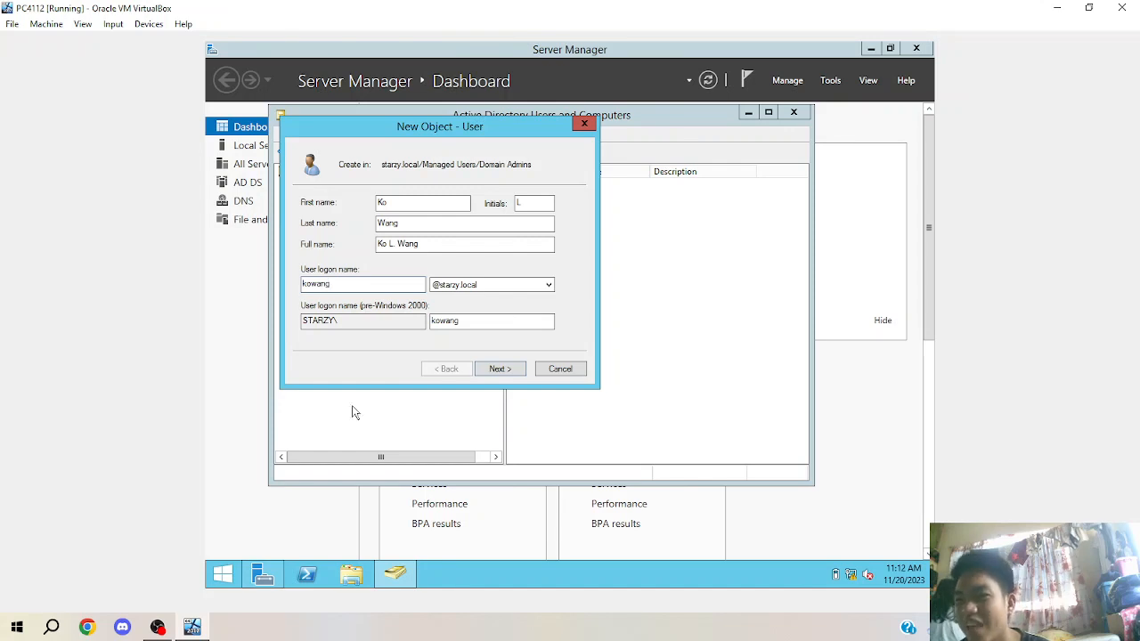
left_click(514, 372)
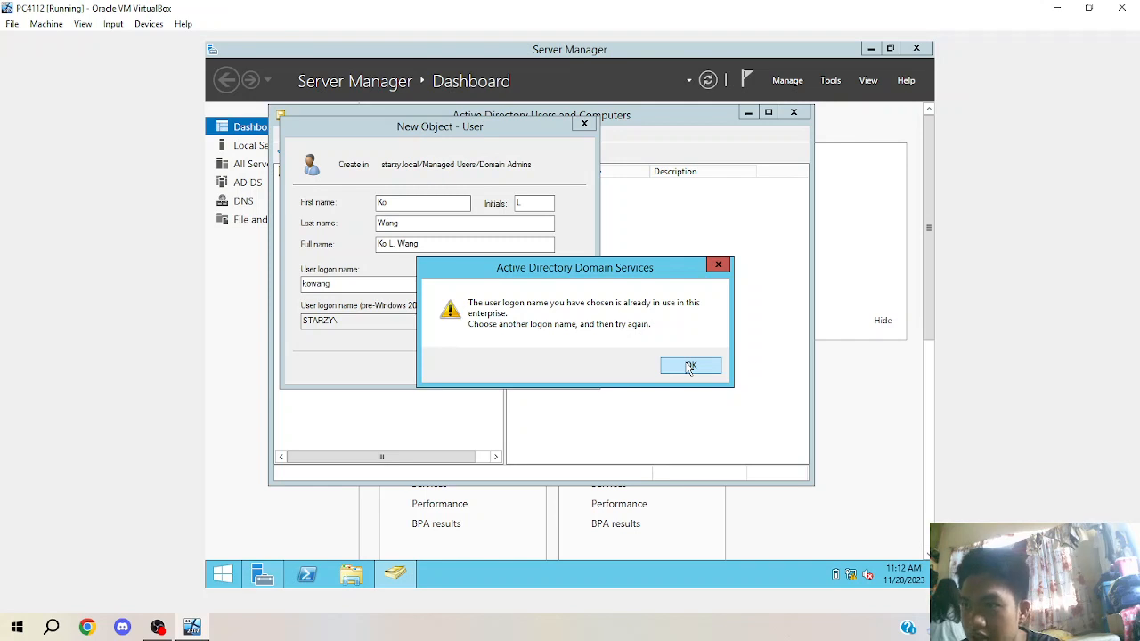
left_click(690, 367)
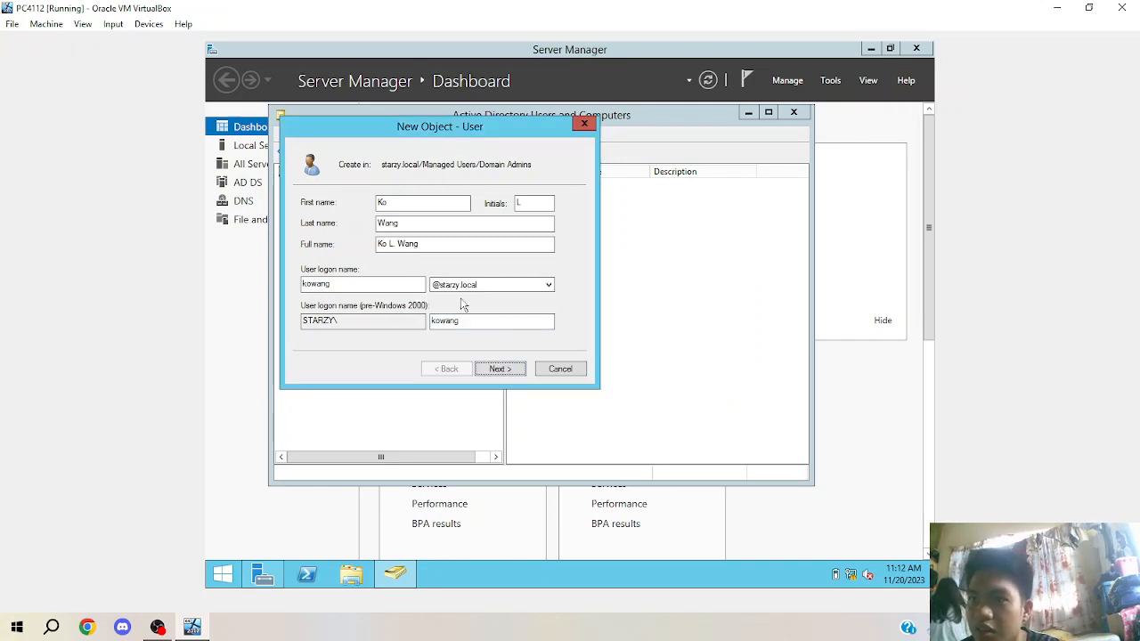
left_click(508, 369)
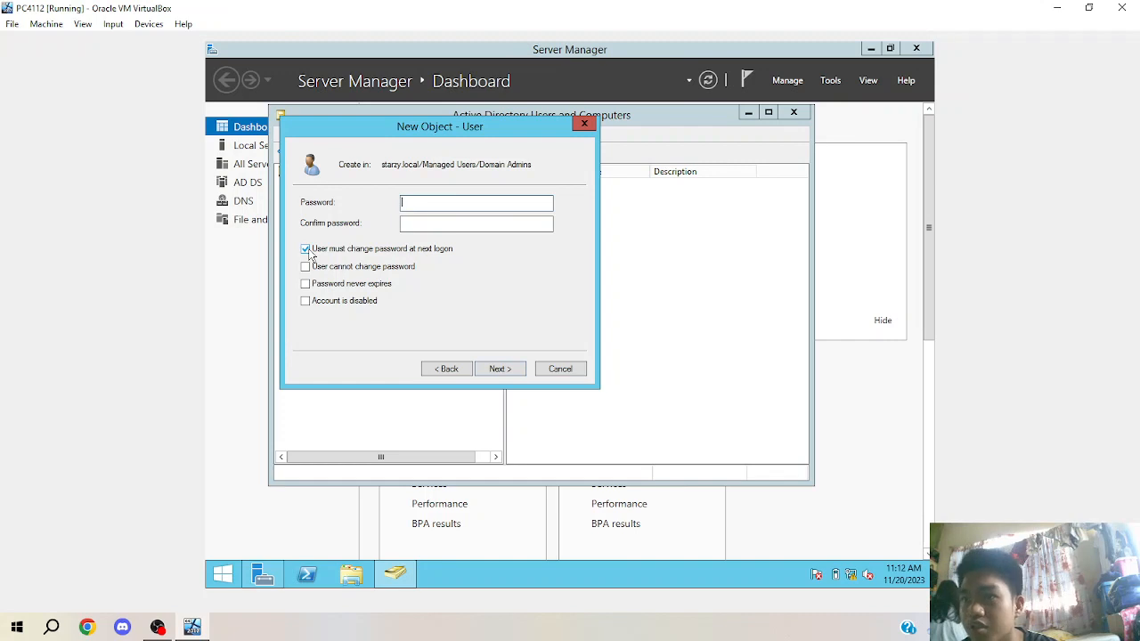
left_click(307, 252)
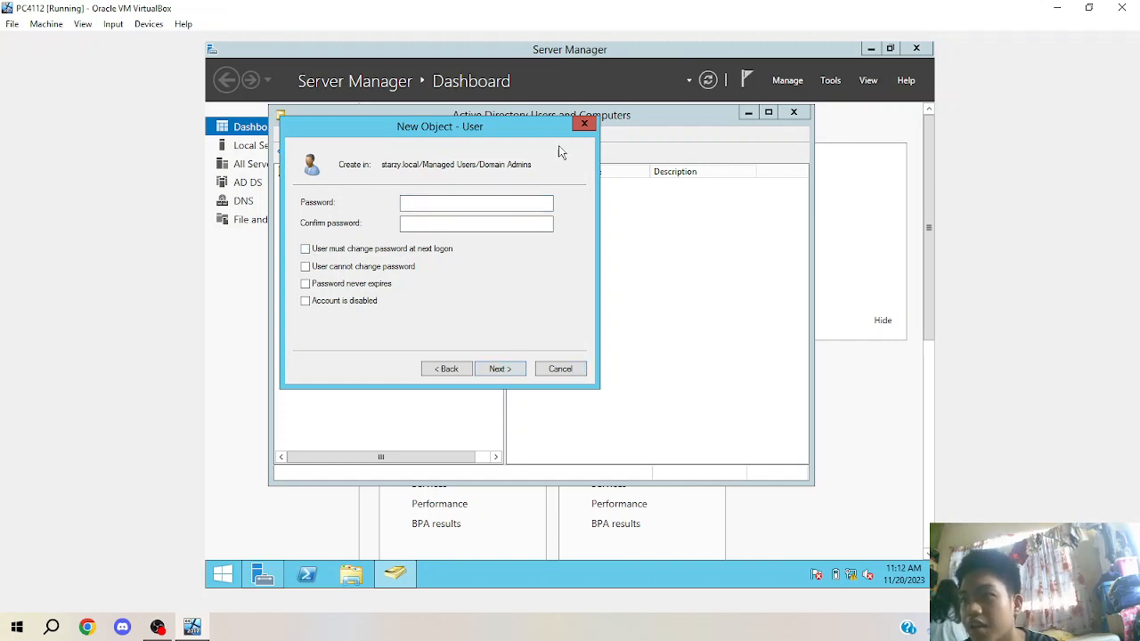
left_click(583, 124)
left_click(546, 187)
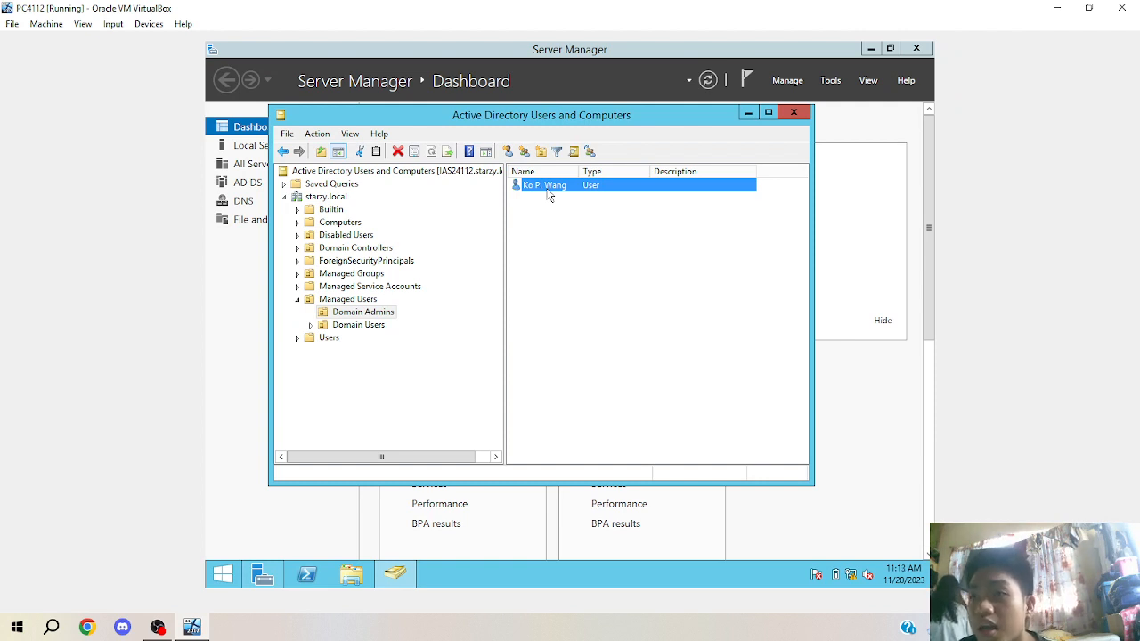
Add Administrators to the Domain Admins user's Member Of list, accept the already-member warning, and close the console.
right_click(550, 196)
left_click(587, 376)
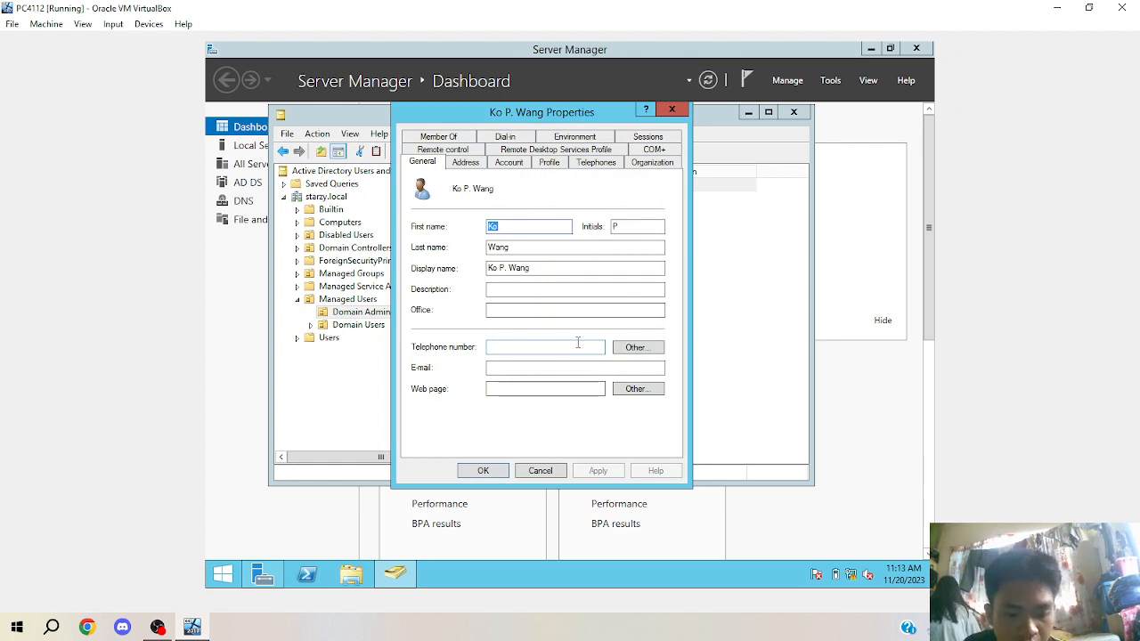
left_click(461, 139)
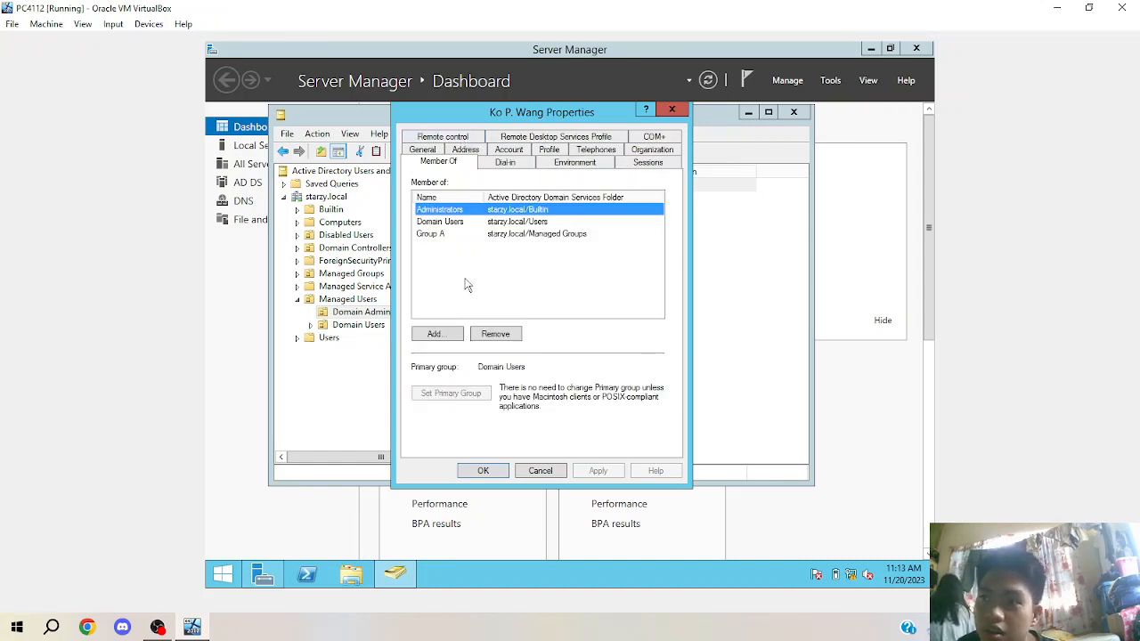
left_click(445, 335)
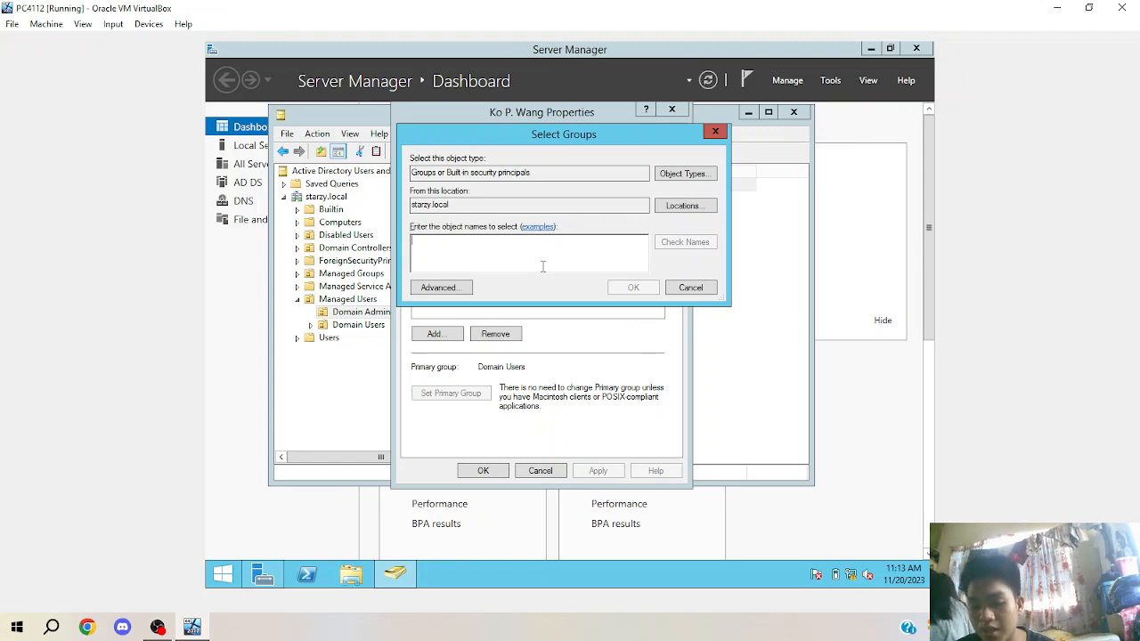
type("admin")
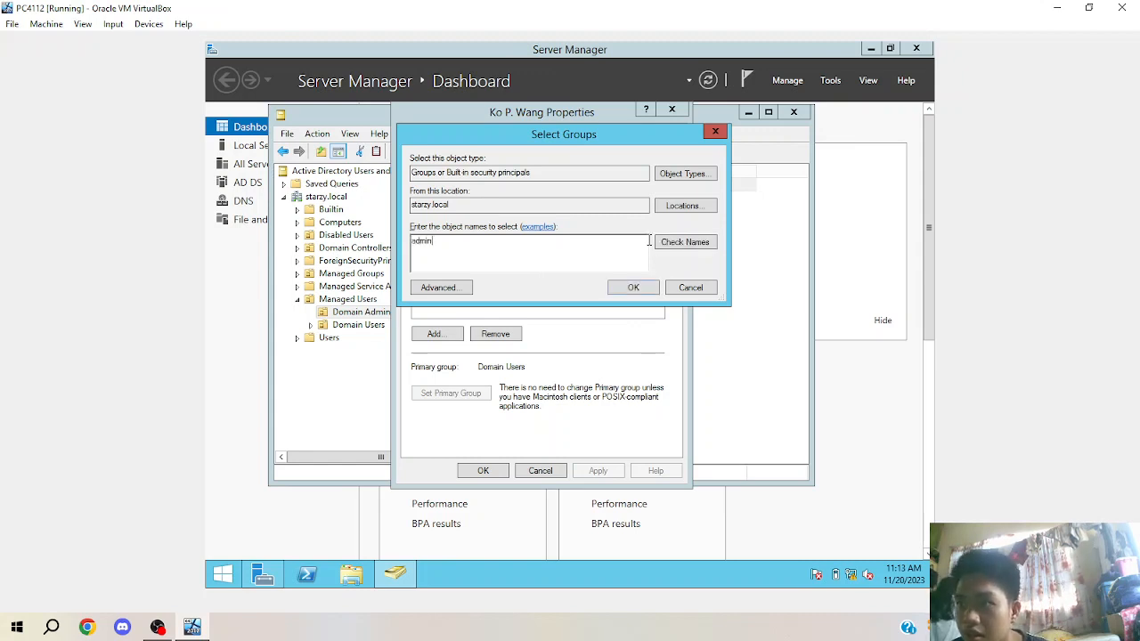
left_click(665, 247)
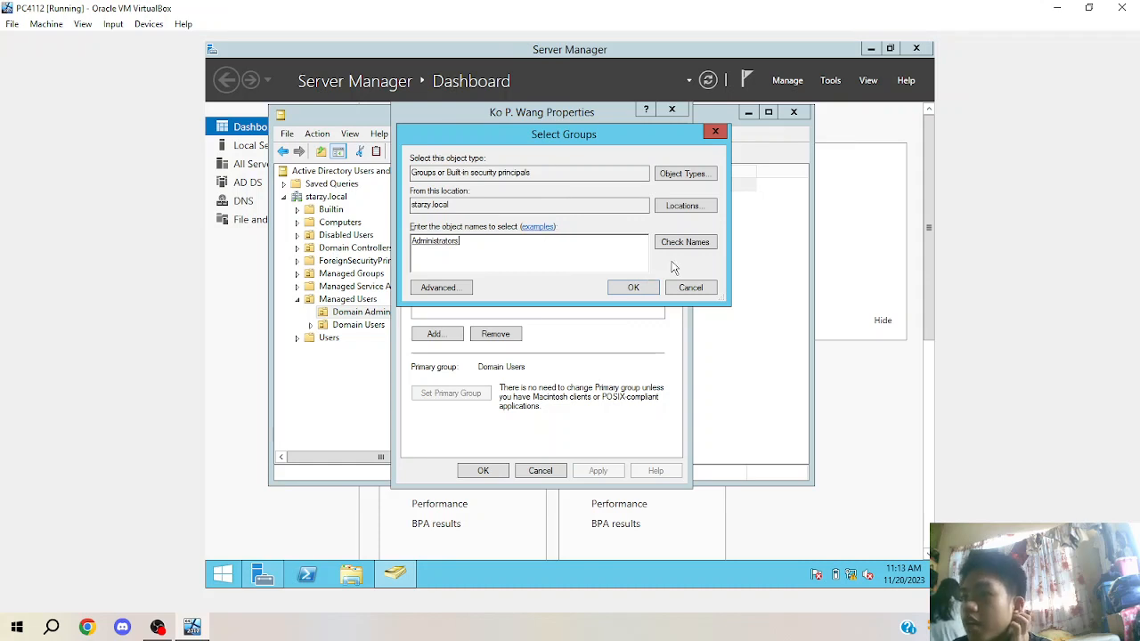
left_click(633, 287)
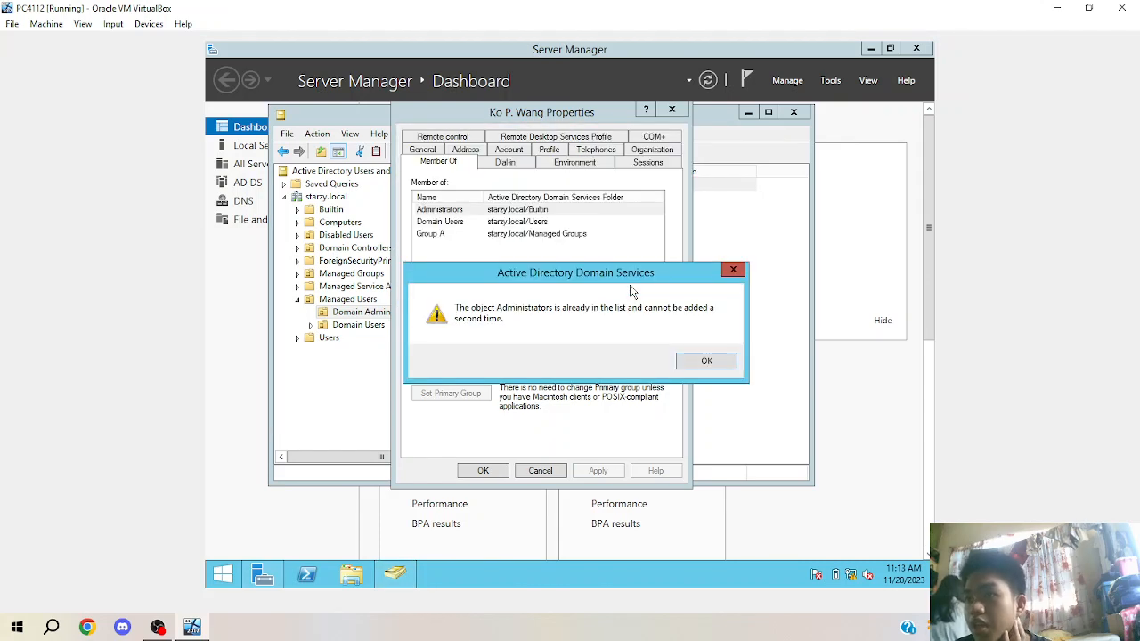
left_click(683, 361)
left_click(614, 470)
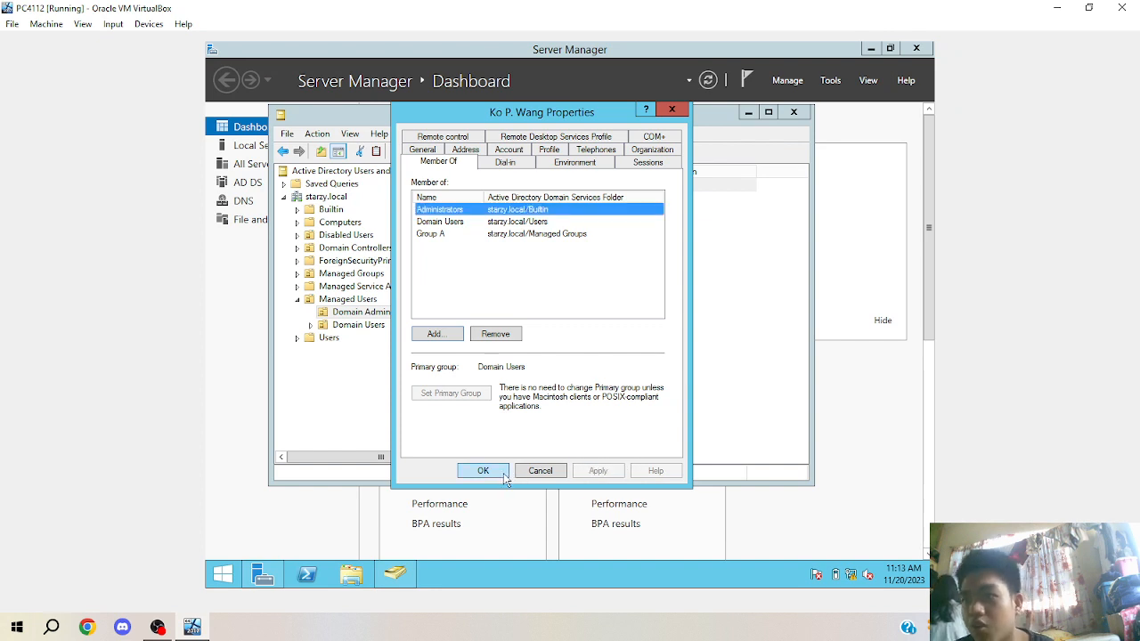
left_click(504, 473)
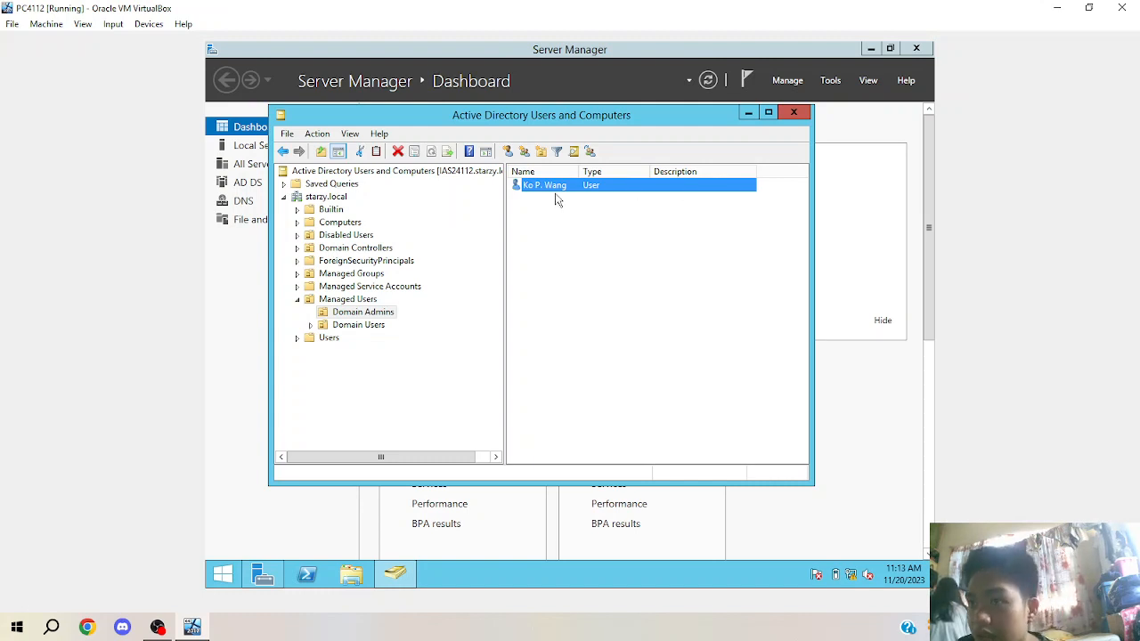
left_click(795, 115)
Close Server Manager, switch user, and sign in to STARZY with the other domain user's credentials.
left_click(924, 51)
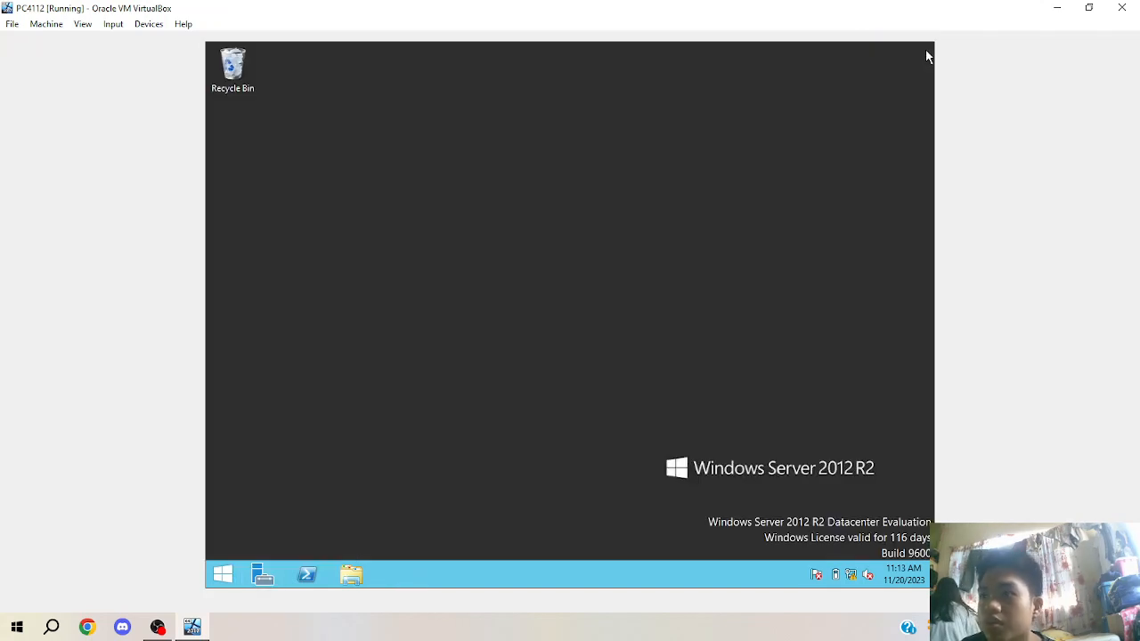
key("ctrl+Delete")
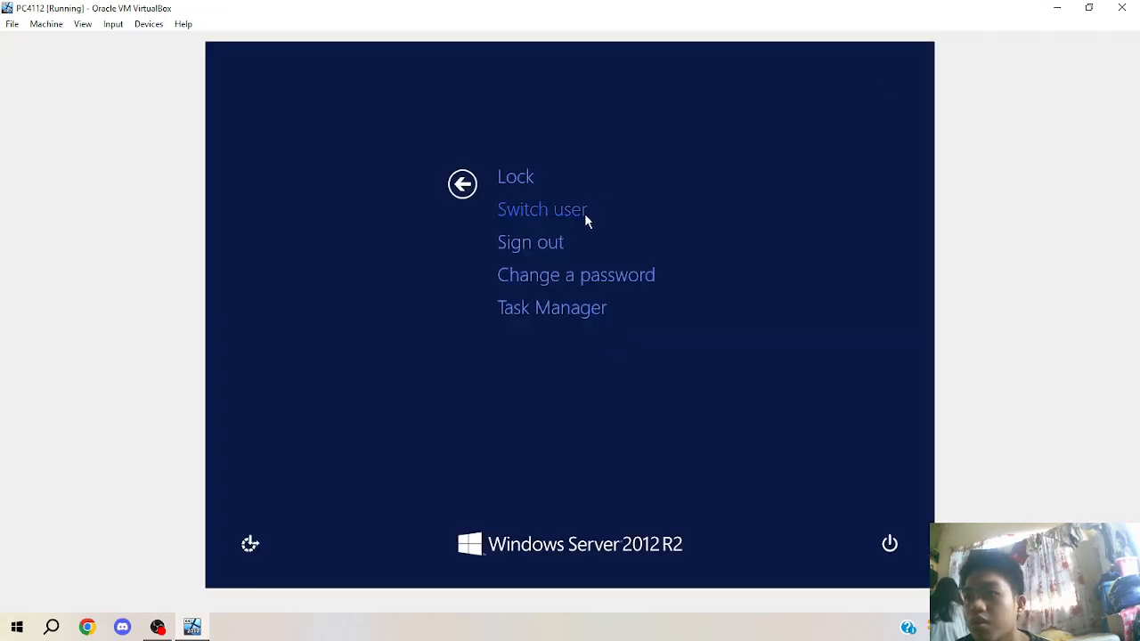
left_click(581, 213)
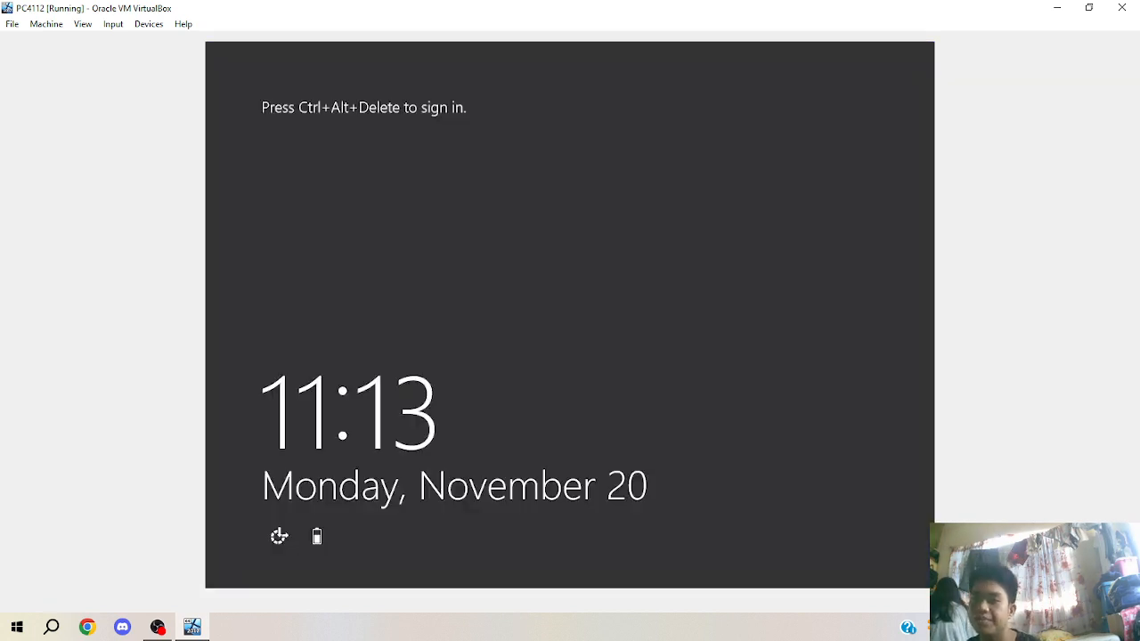
key("ctrl+Delete")
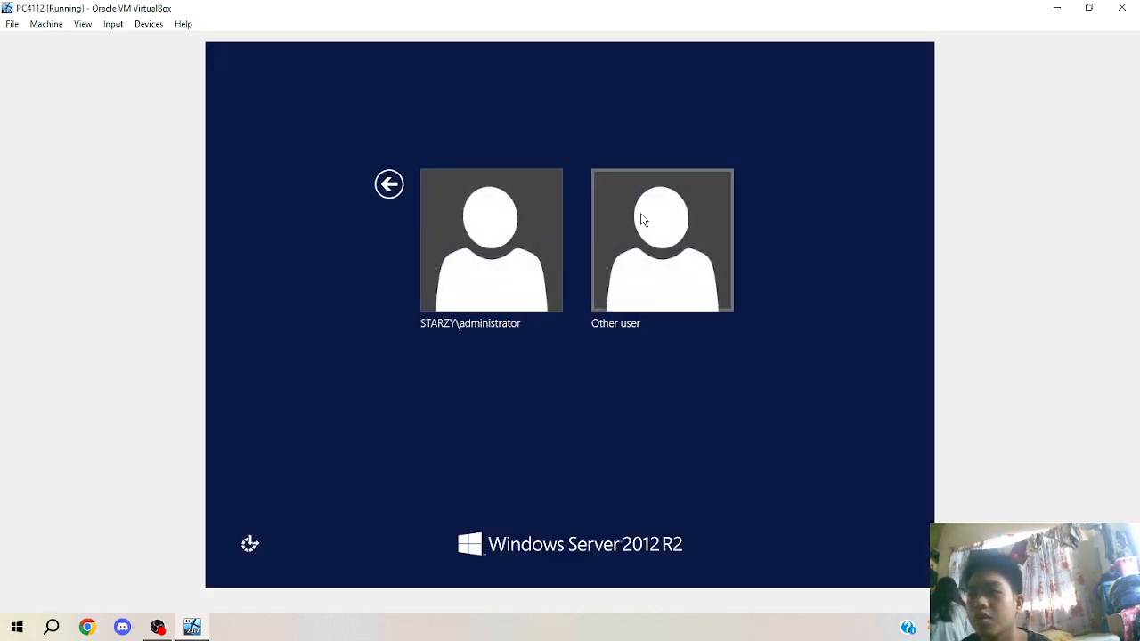
left_click(639, 221)
type("s")
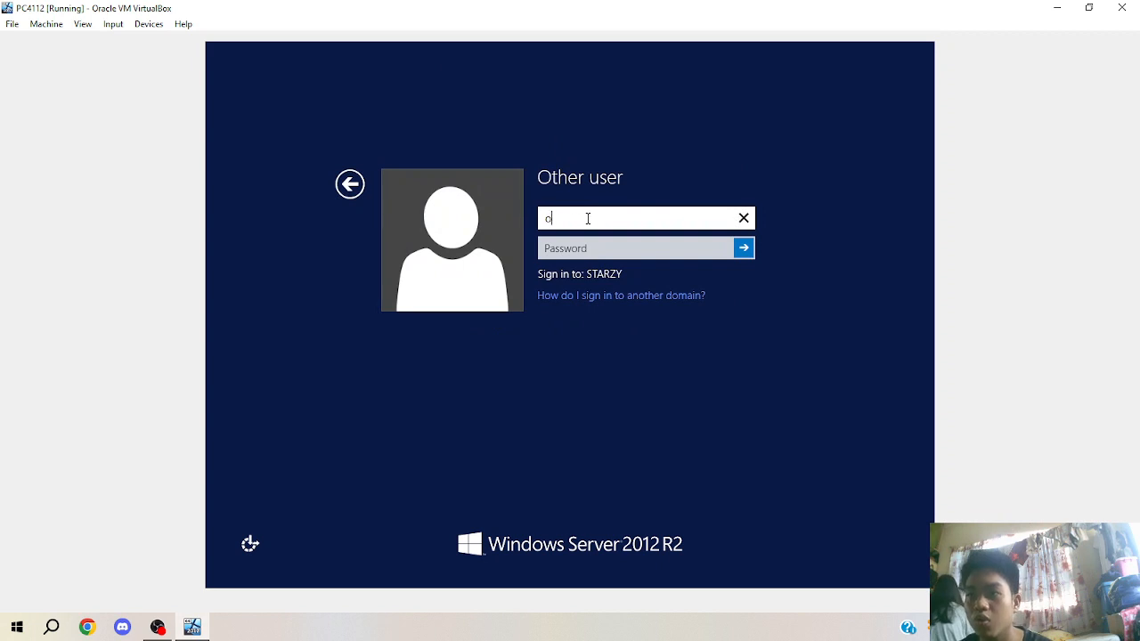
key("BackSpace")
key("Tab")
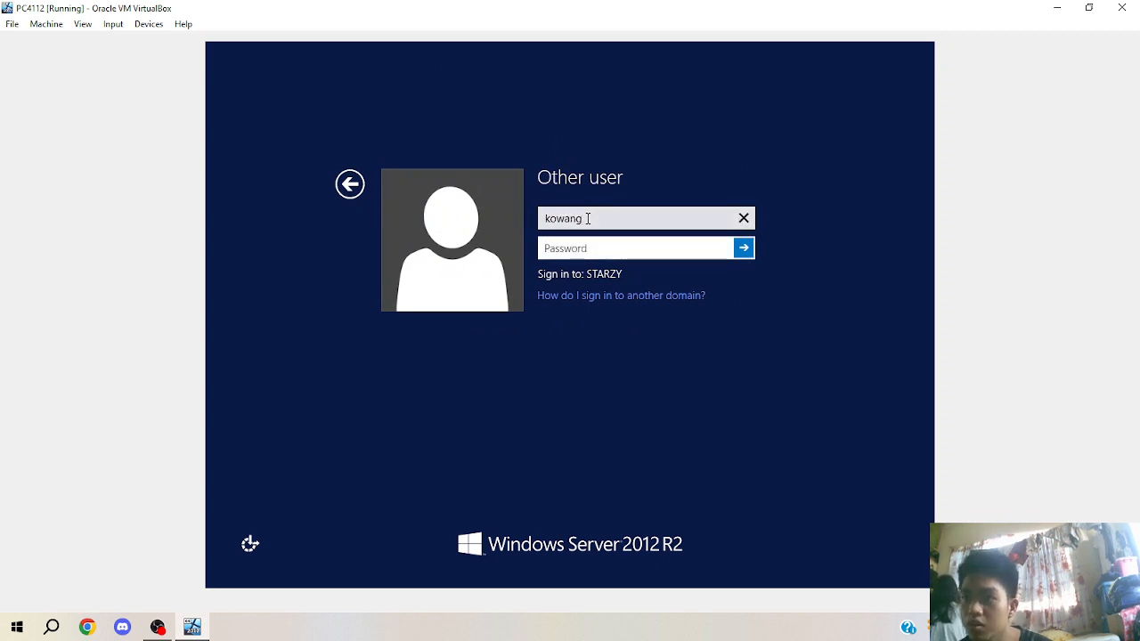
type("P")
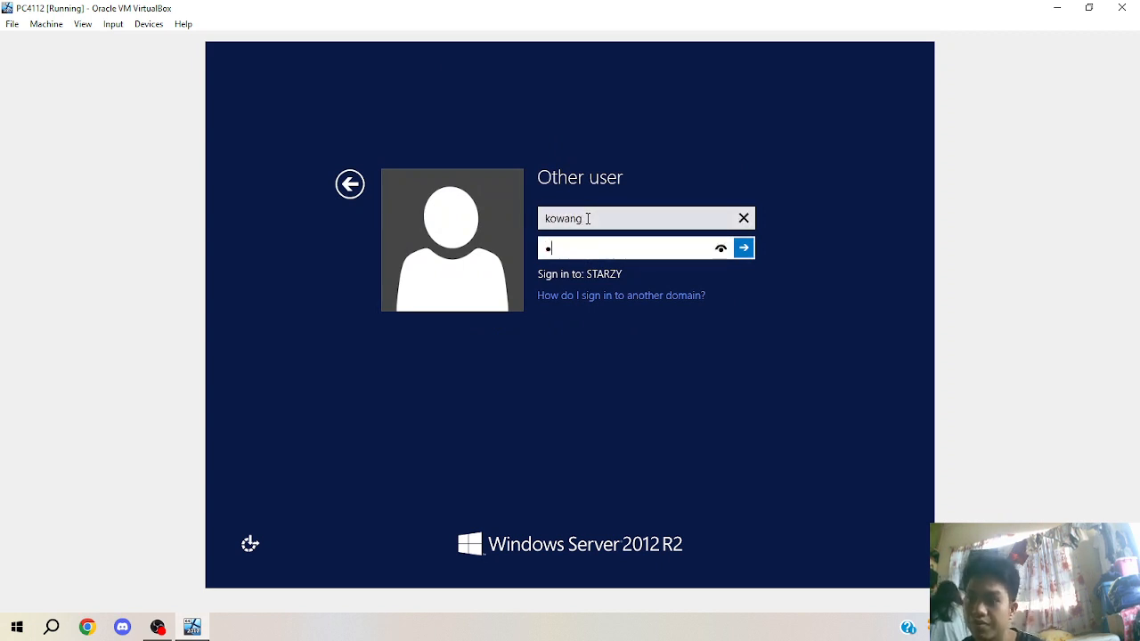
type("*****")
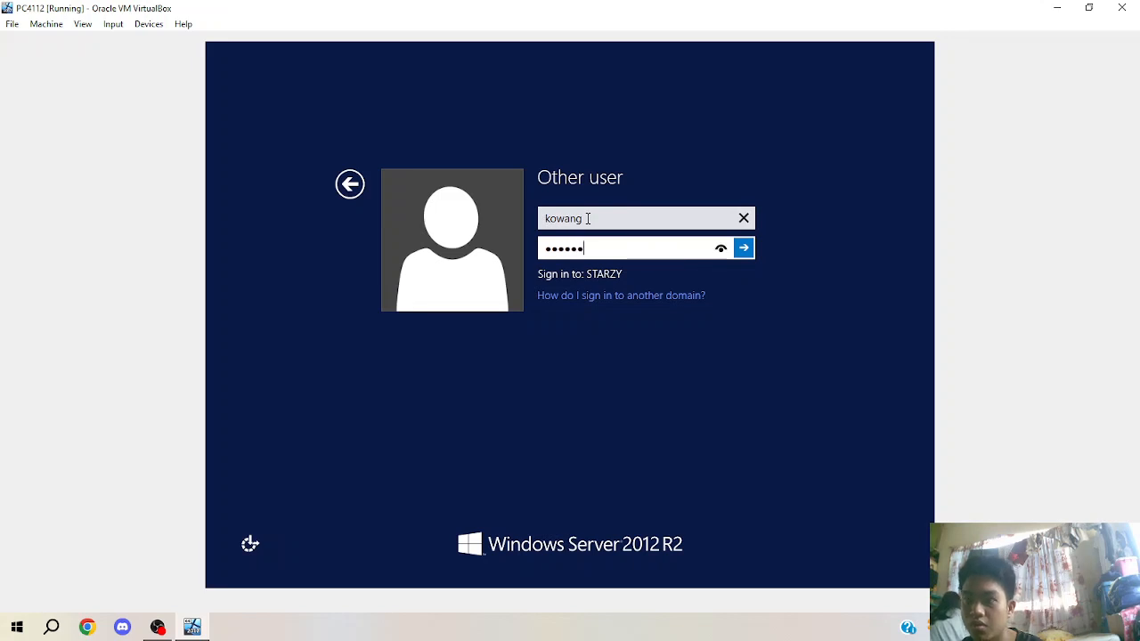
type("rd")
left_click(720, 250)
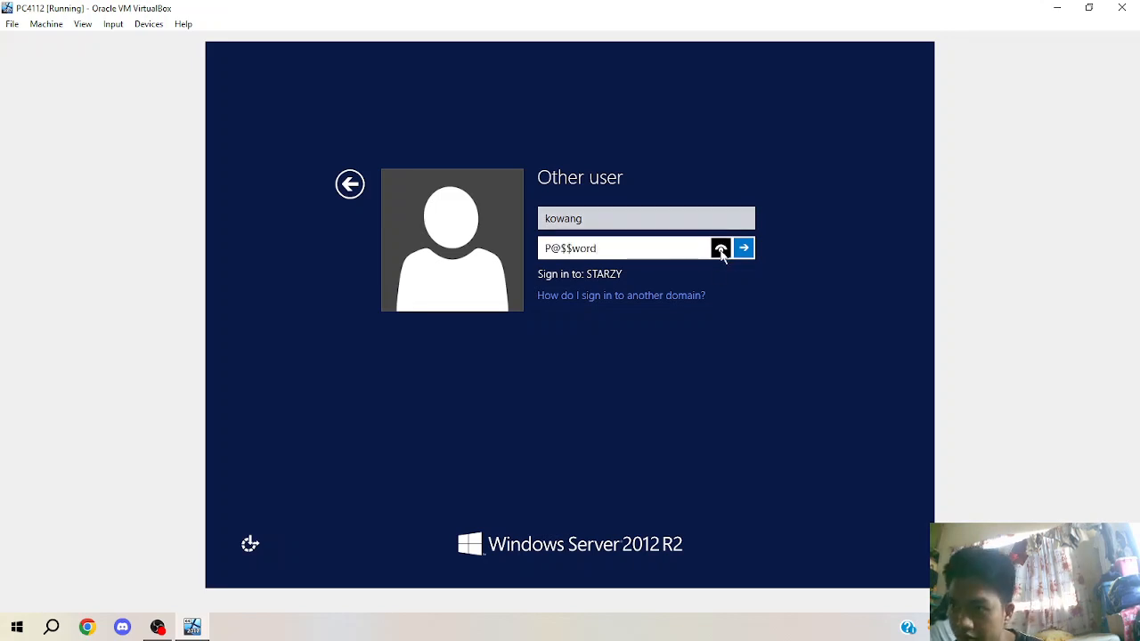
left_click(743, 249)
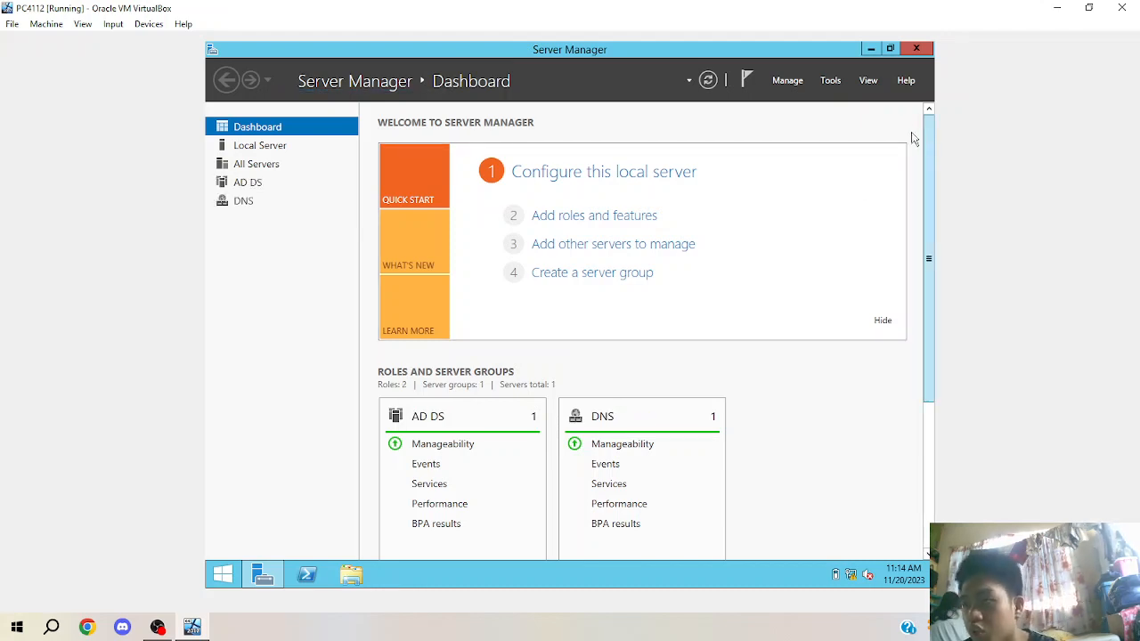
Launch Active Directory Users and Computers from Server Manager's Tools menu.
left_click(828, 81)
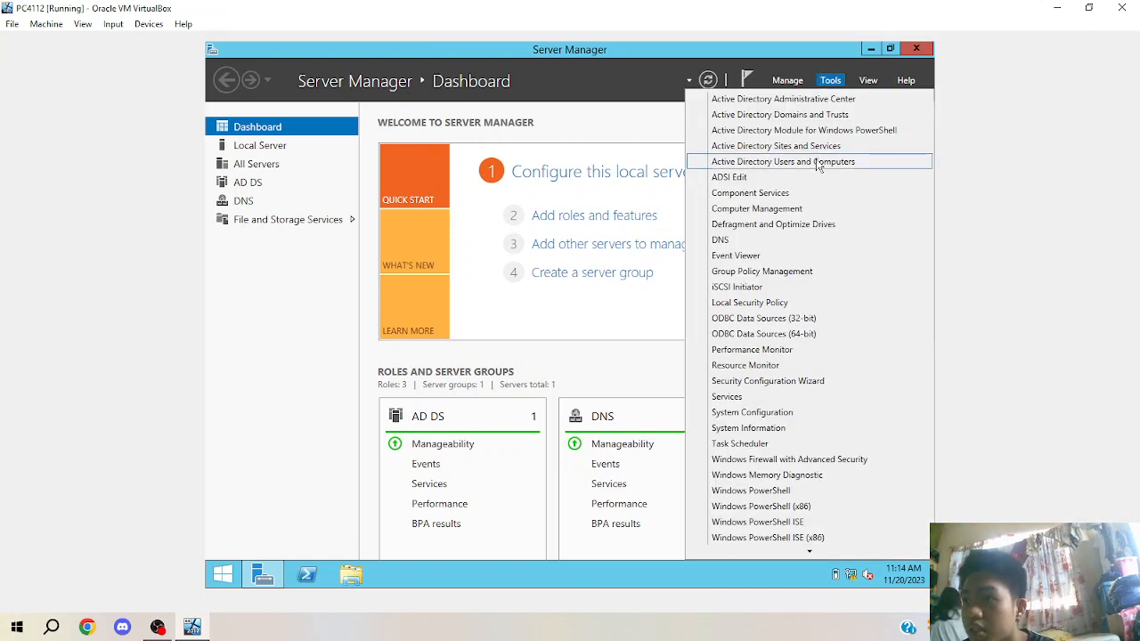
left_click(818, 162)
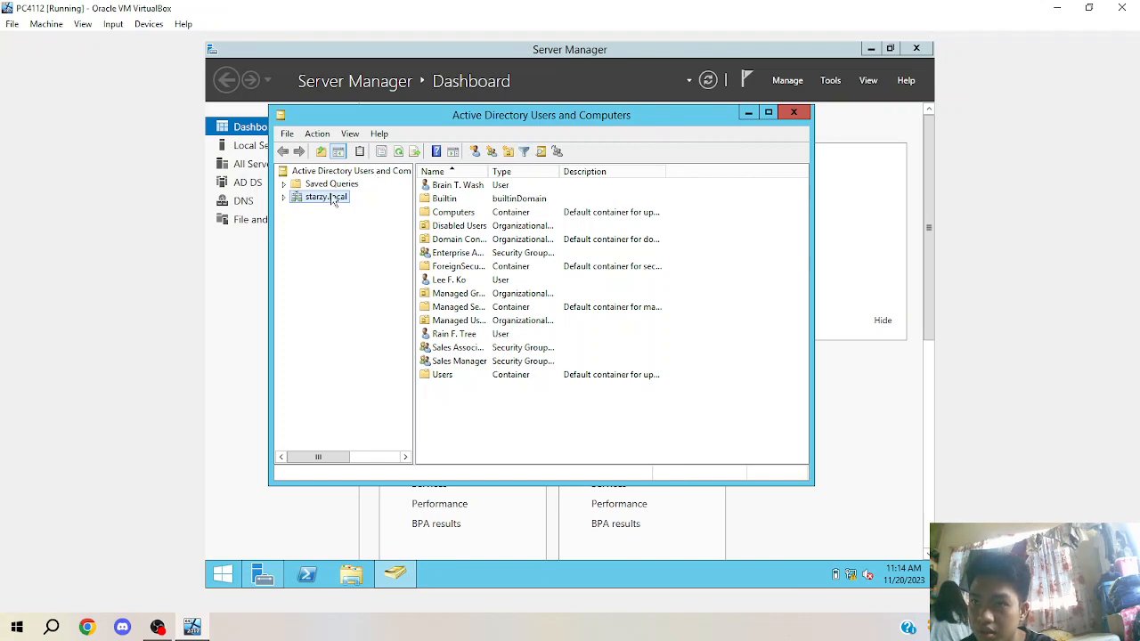
Expand starzy.local and Managed Users, then open the Domain Users OU.
left_click(285, 198)
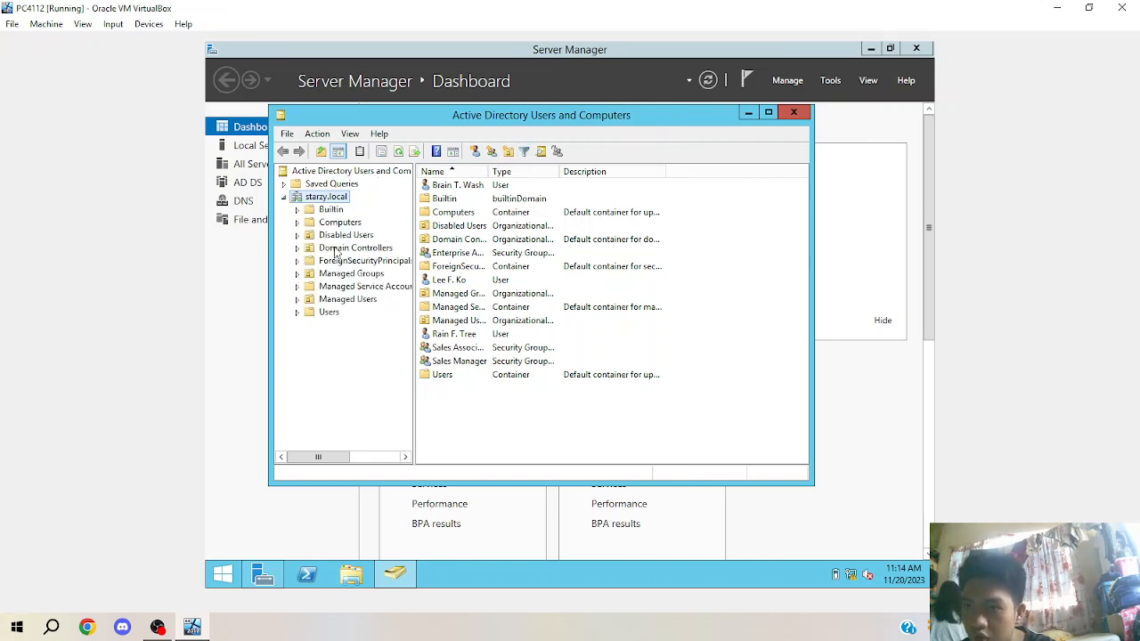
left_click(307, 299)
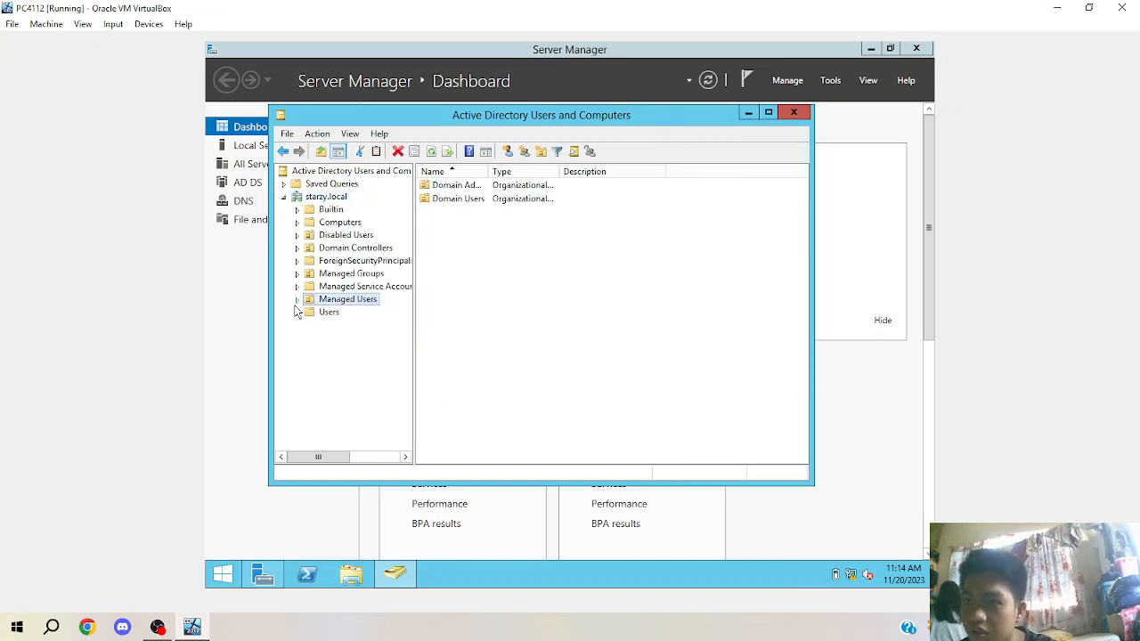
left_click(297, 299)
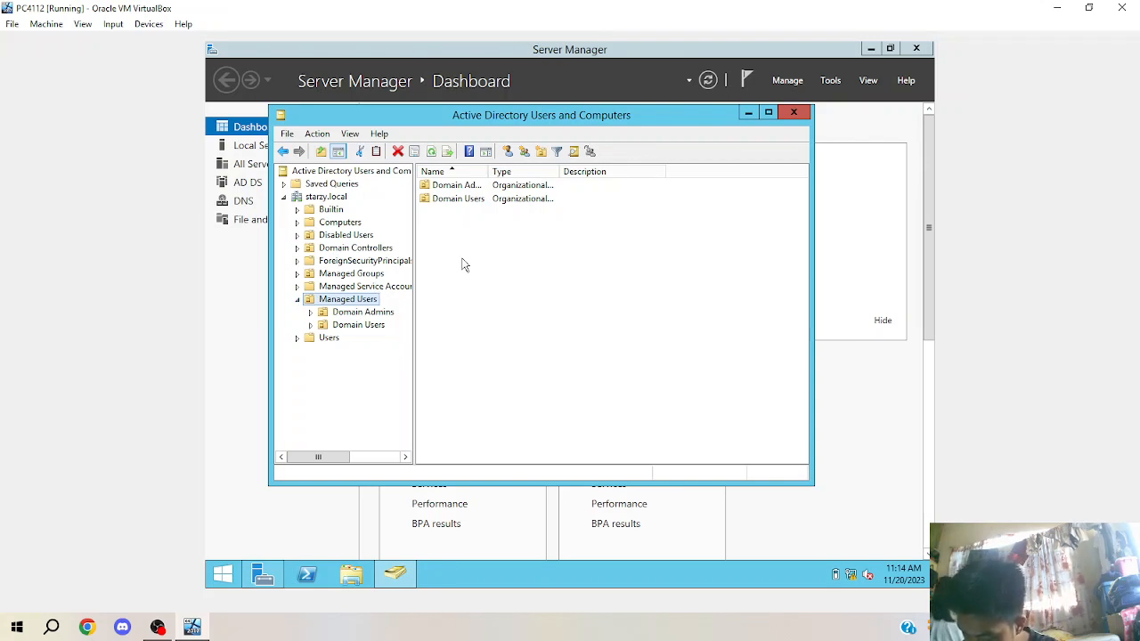
double_click(477, 200)
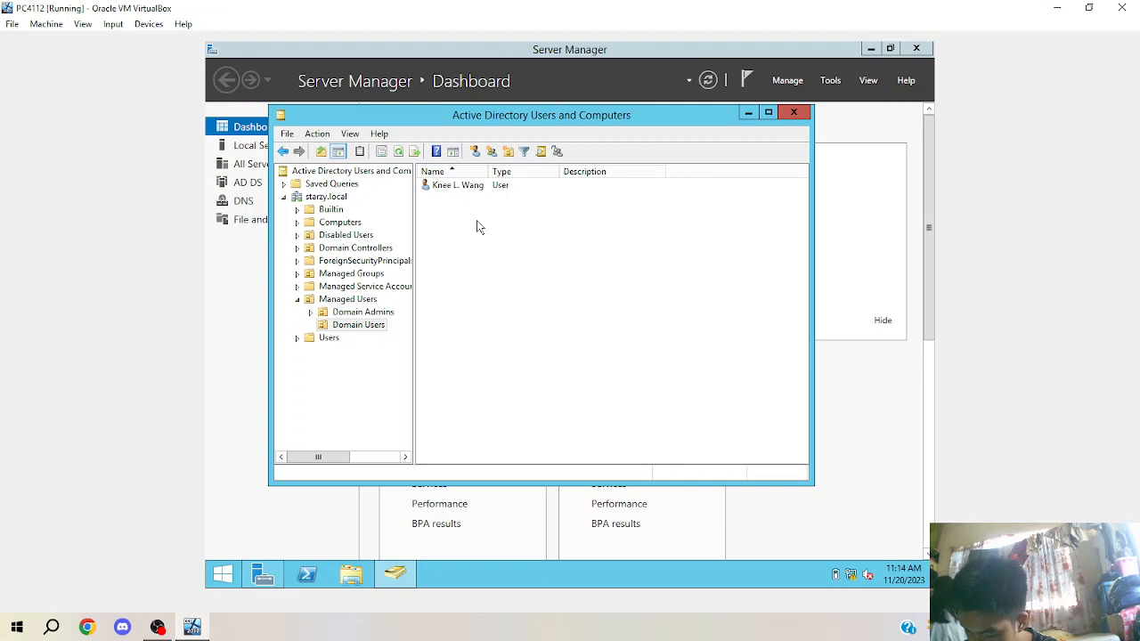
Start a new Printer and then a new User in Domain Users, cancelling both dialogs.
right_click(477, 224)
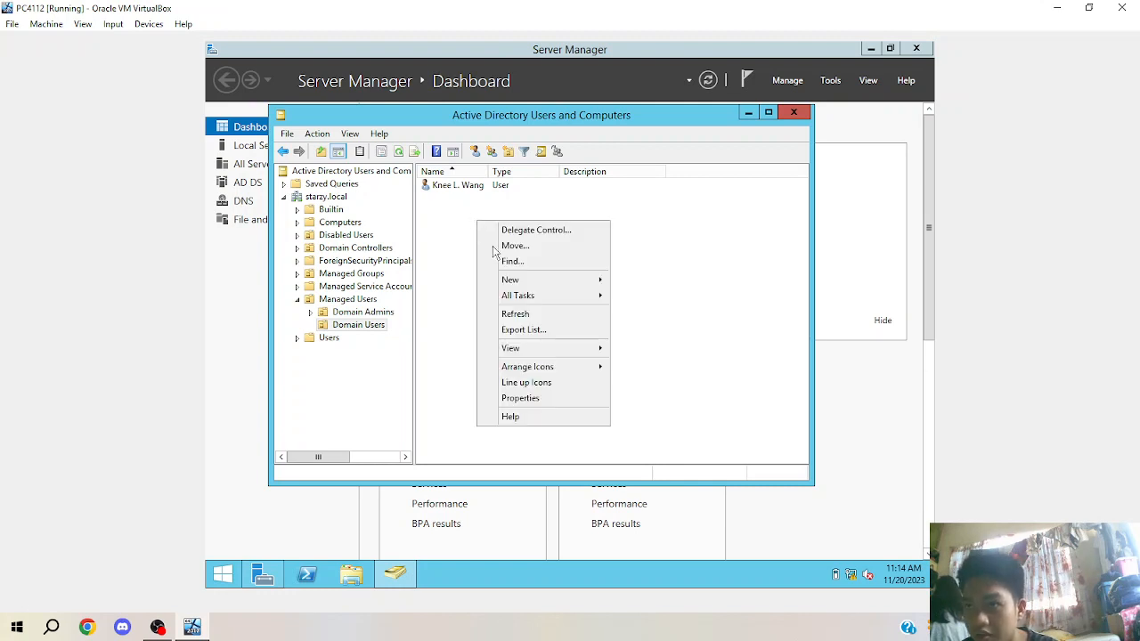
mouse_move(542, 286)
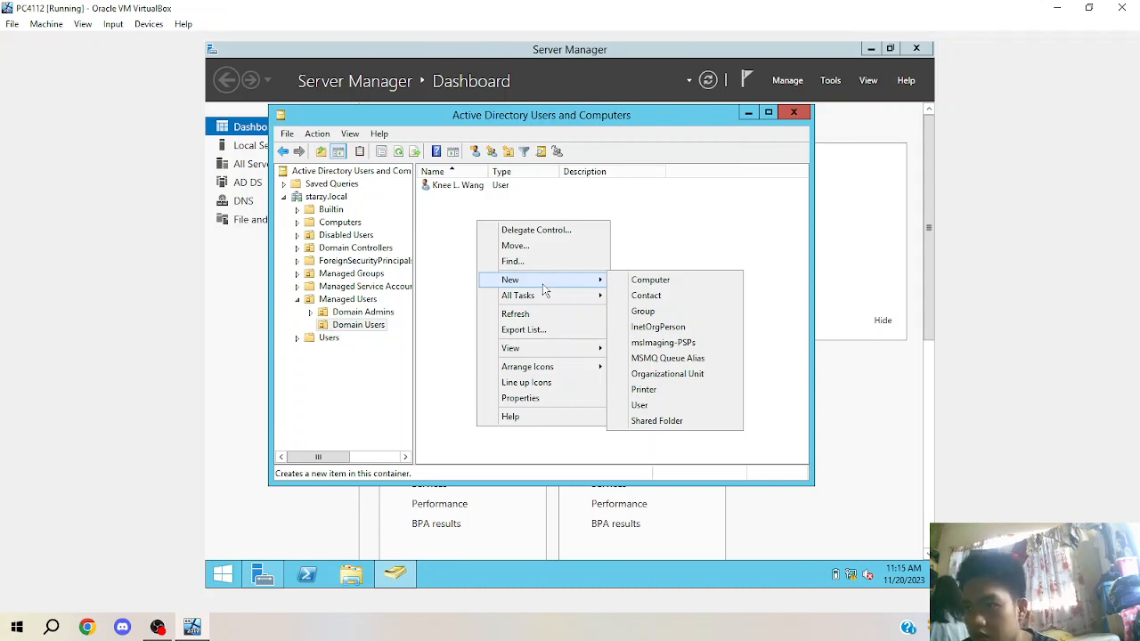
left_click(666, 396)
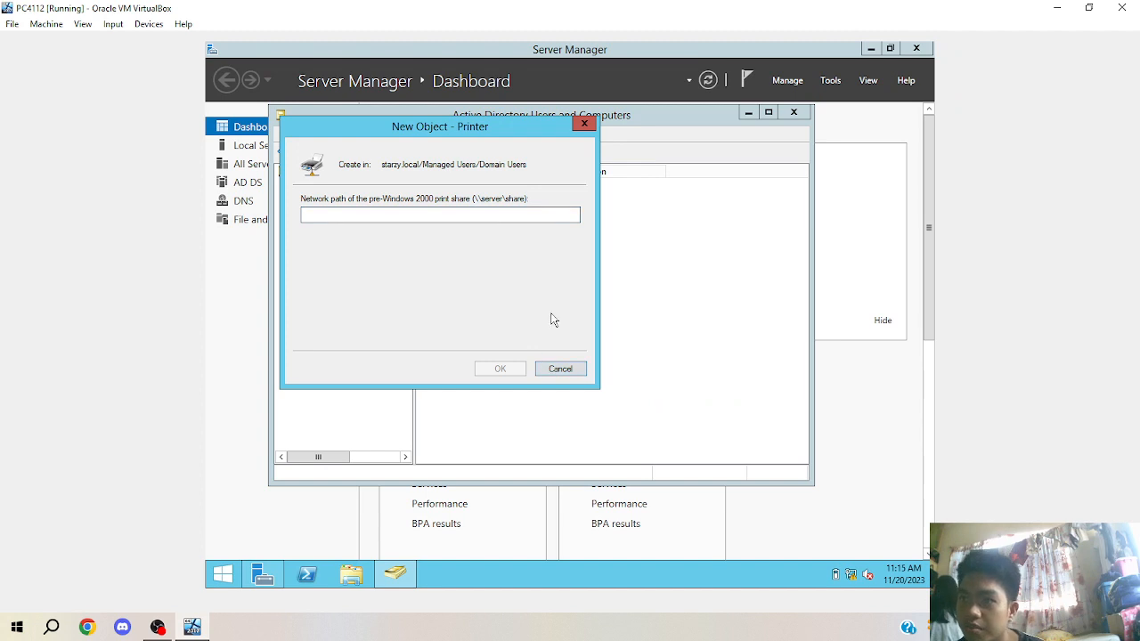
left_click(575, 372)
right_click(568, 342)
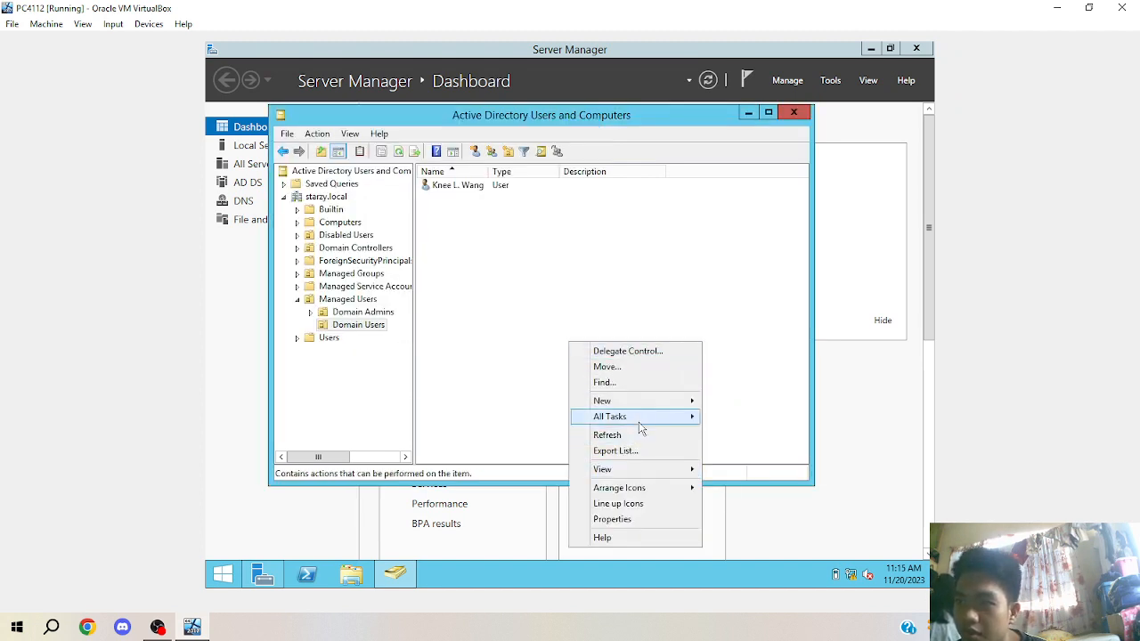
mouse_move(637, 410)
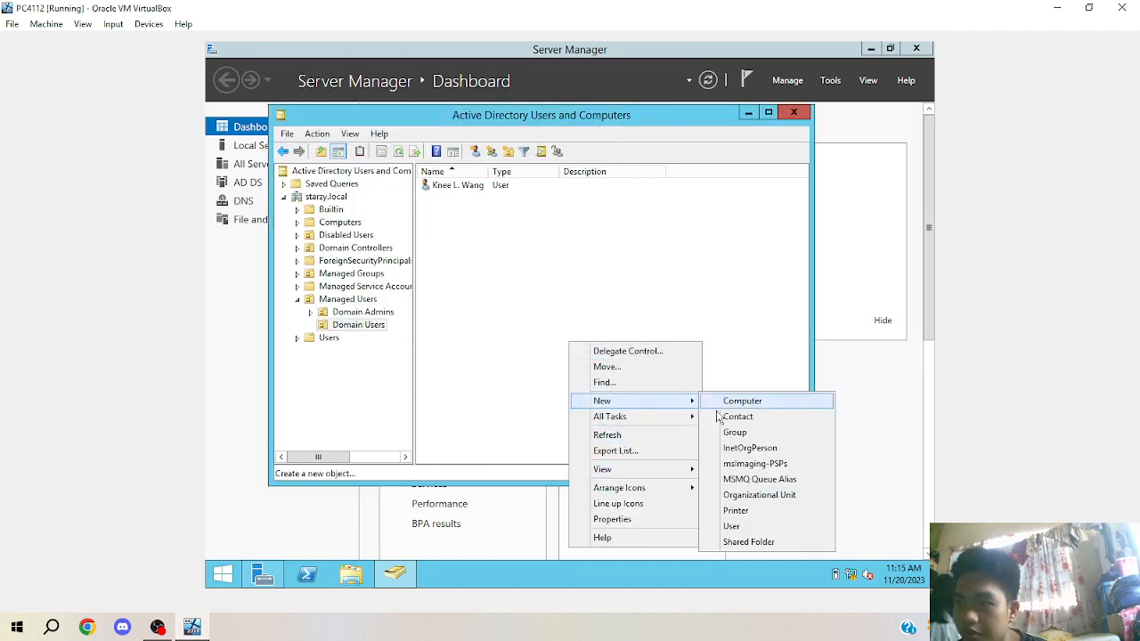
left_click(736, 526)
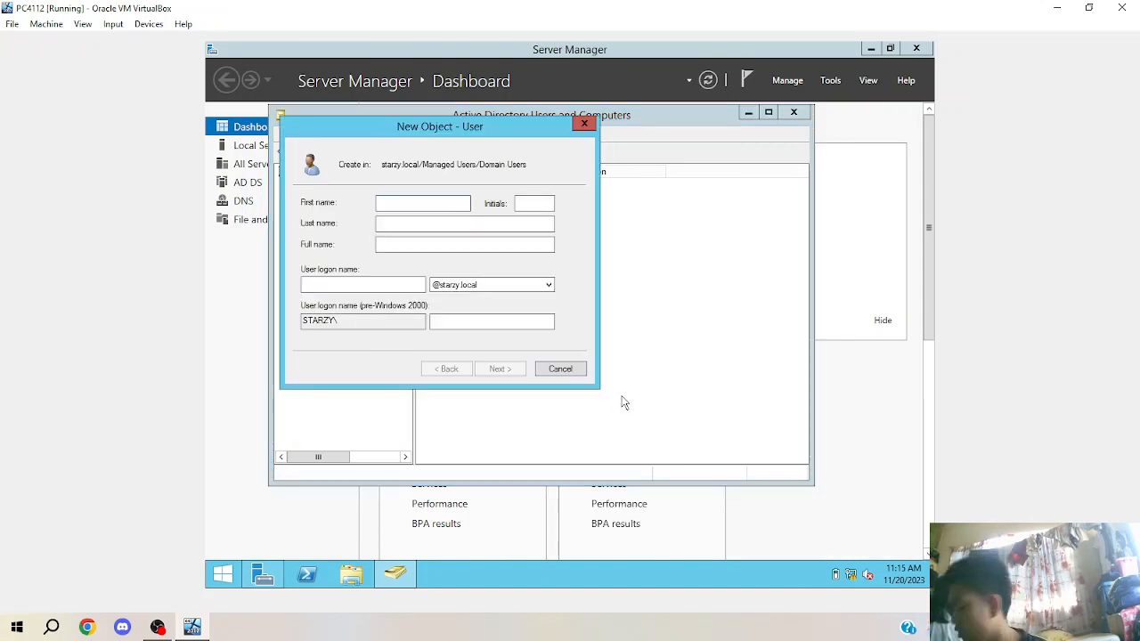
left_click(559, 371)
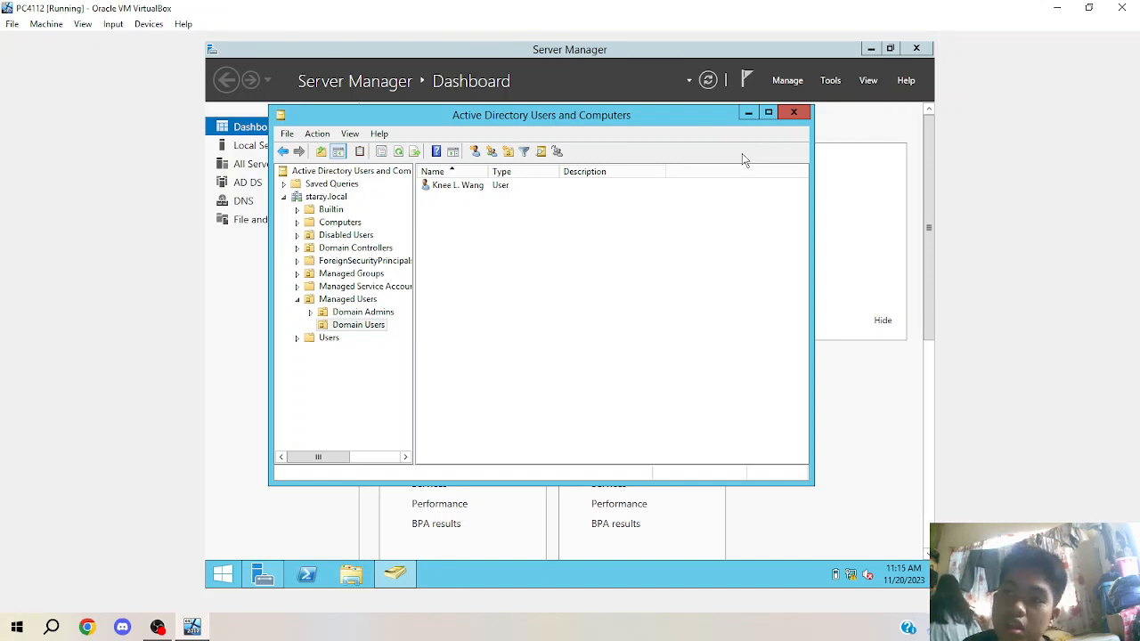
Select starzy.local and dismiss its actions menu without creating anything.
left_click(326, 198)
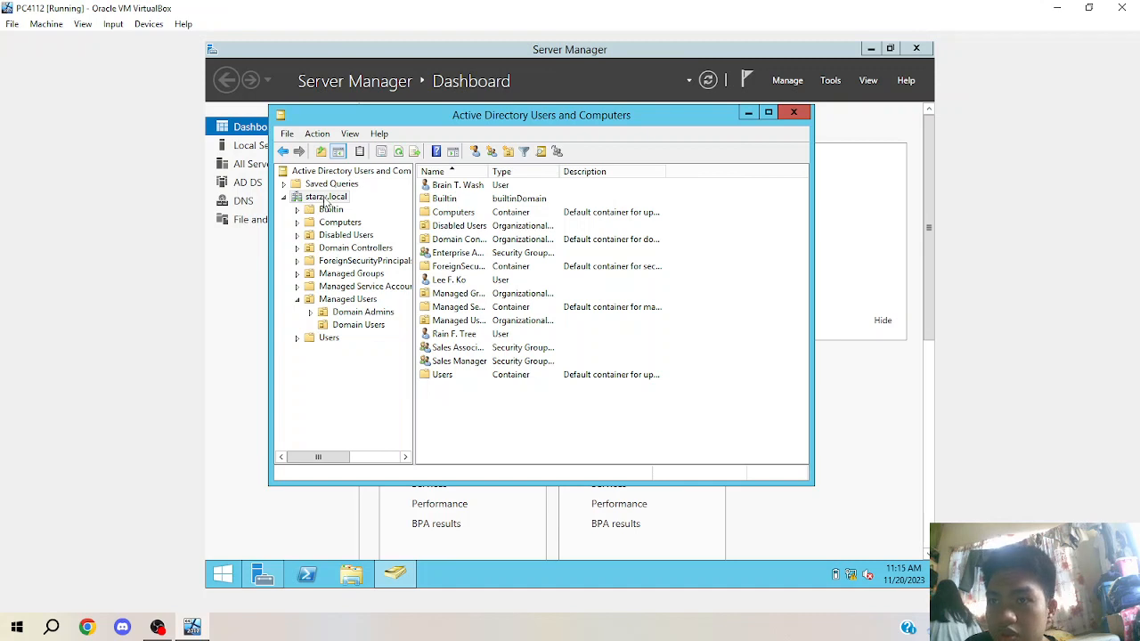
right_click(325, 199)
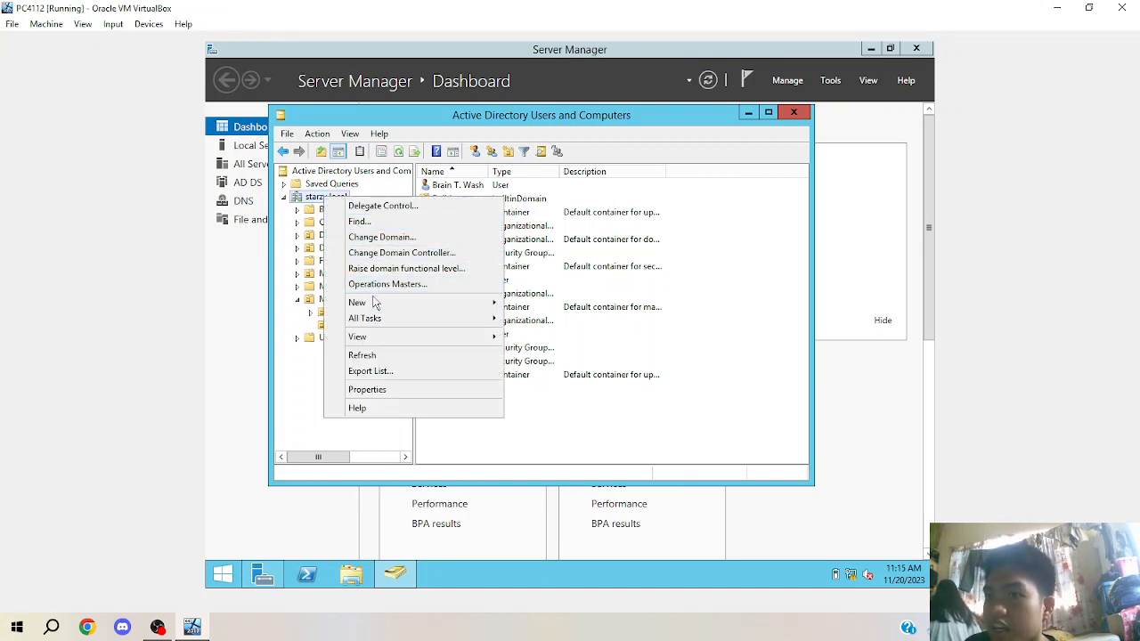
mouse_move(374, 303)
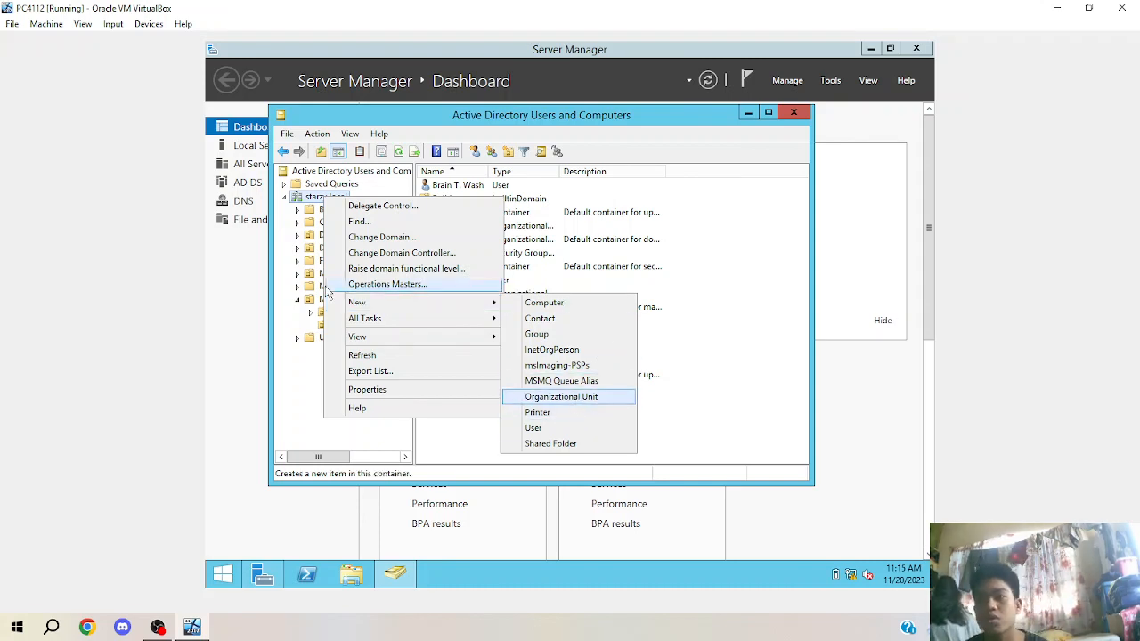
left_click(279, 256)
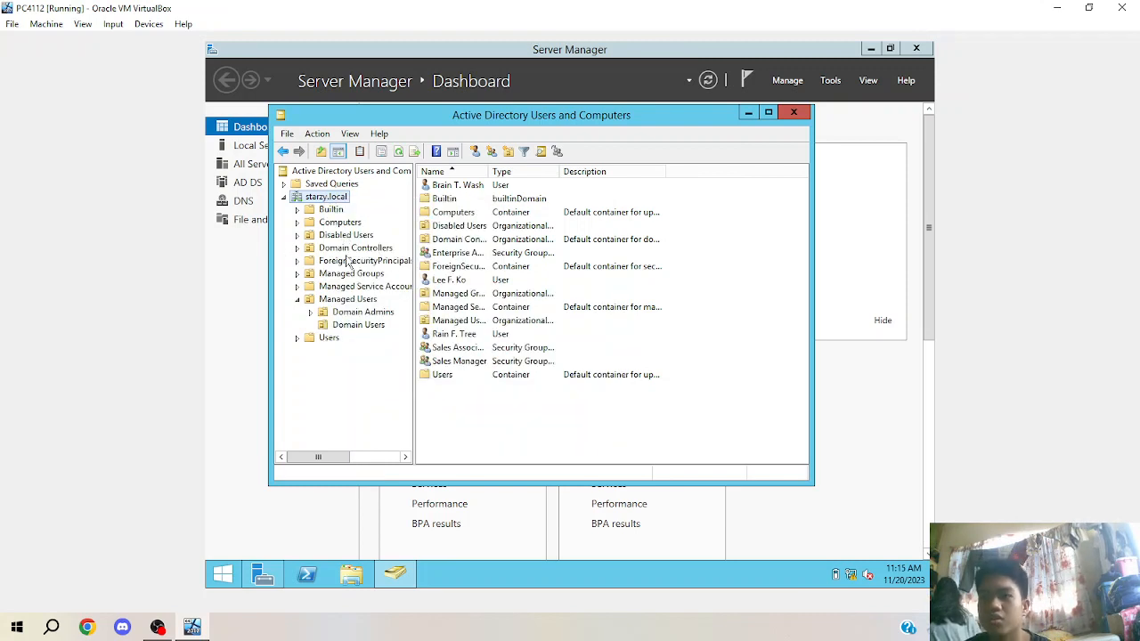
Open Managed Groups showing Group A and Group B, cancel a new group, then view Domain Admins.
left_click(349, 275)
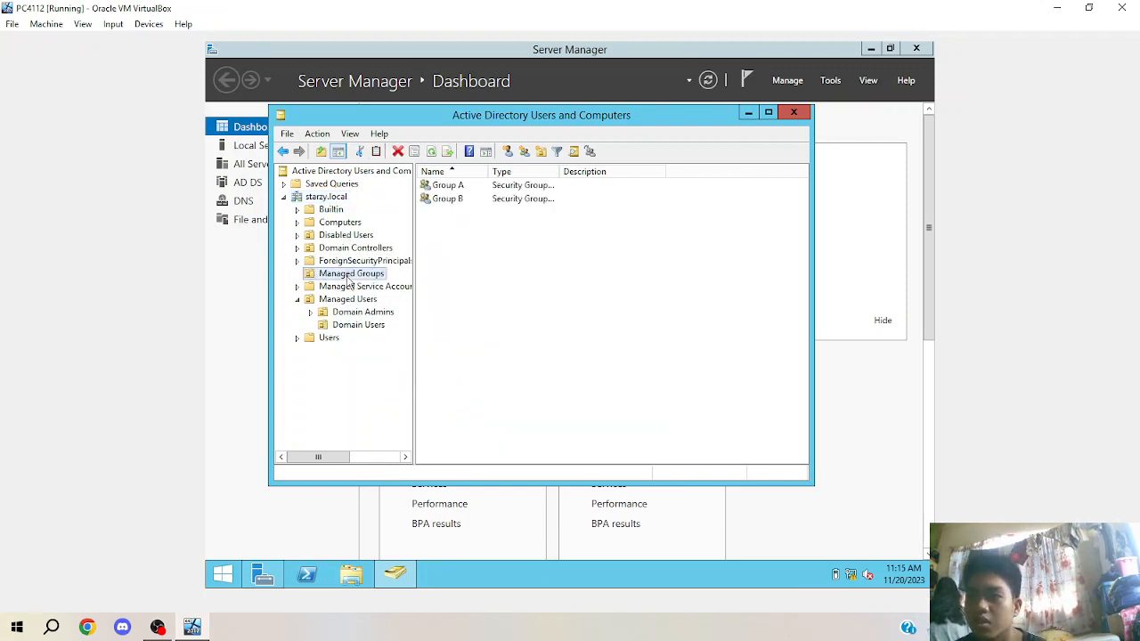
right_click(526, 295)
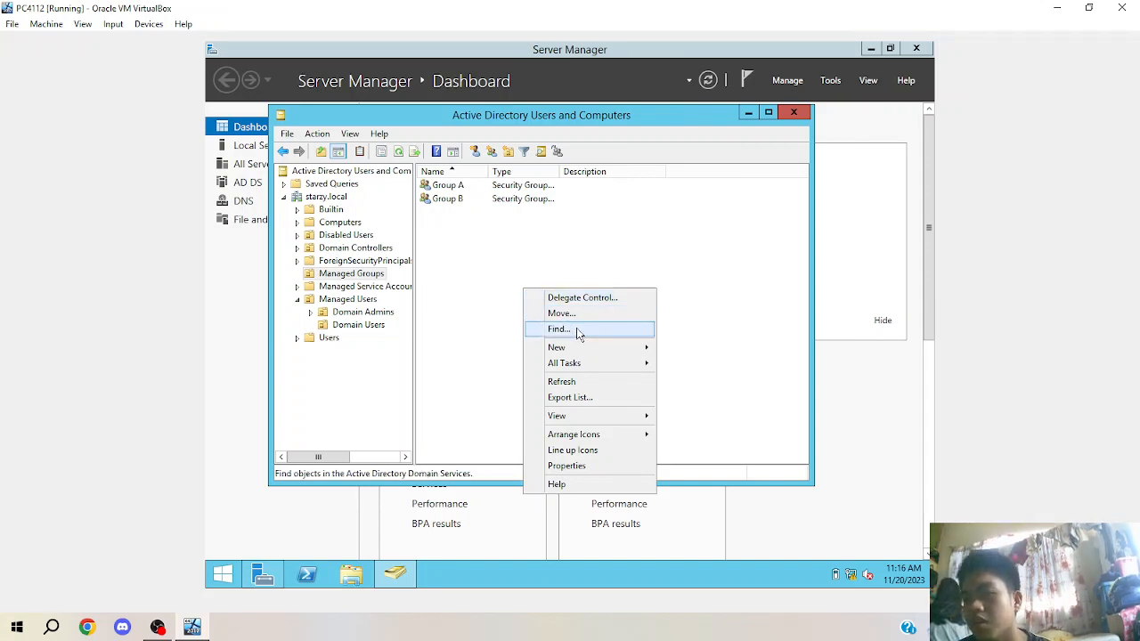
mouse_move(567, 352)
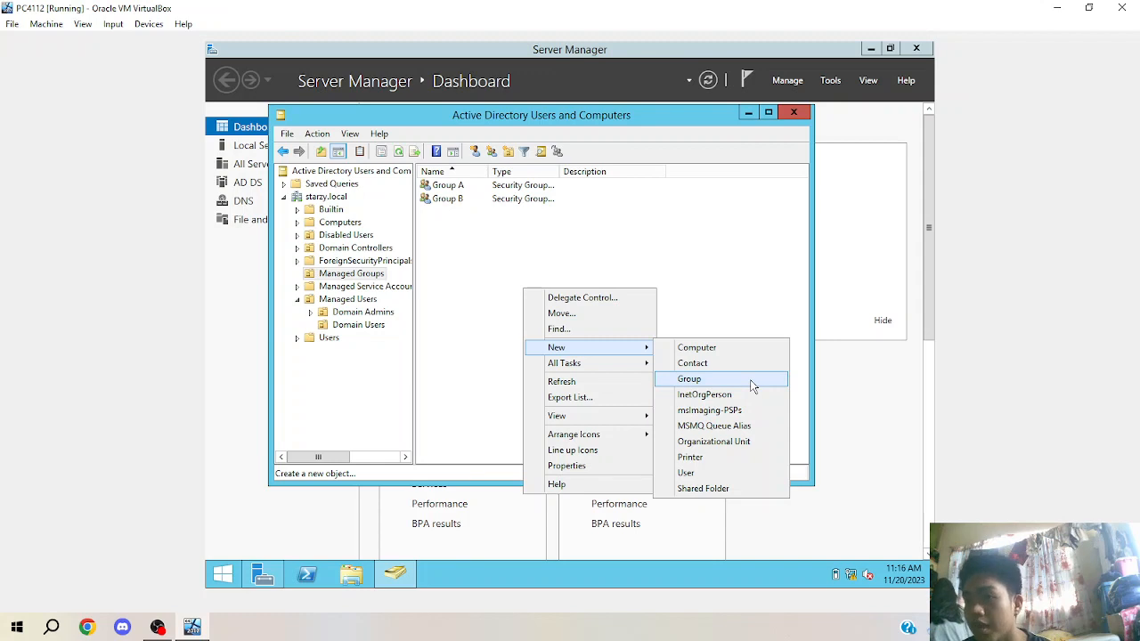
left_click(752, 385)
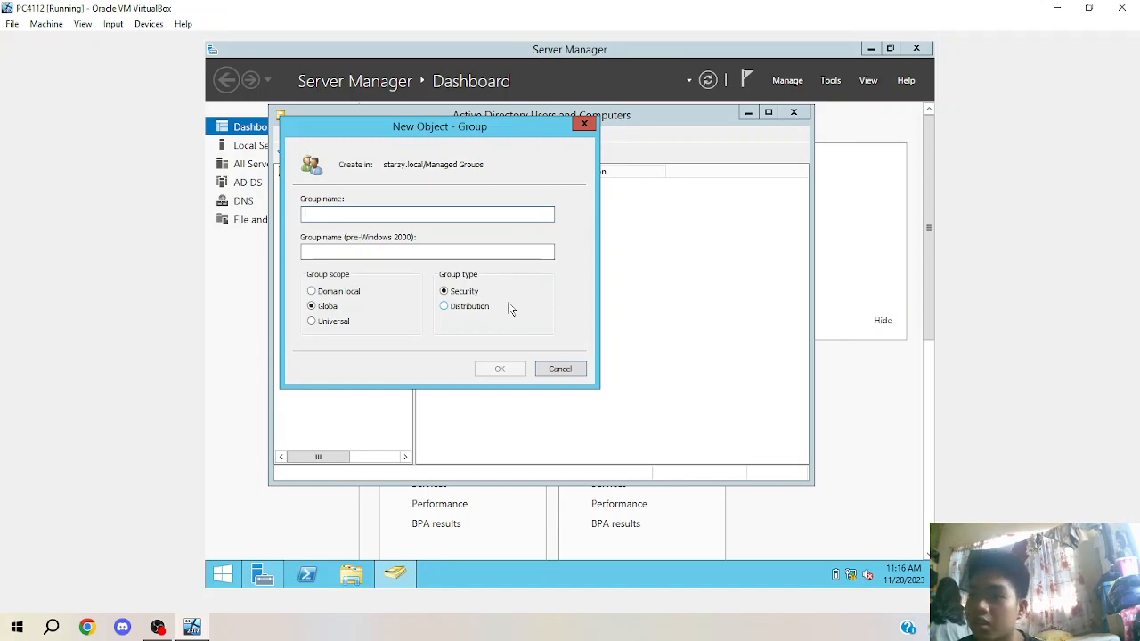
left_click(561, 366)
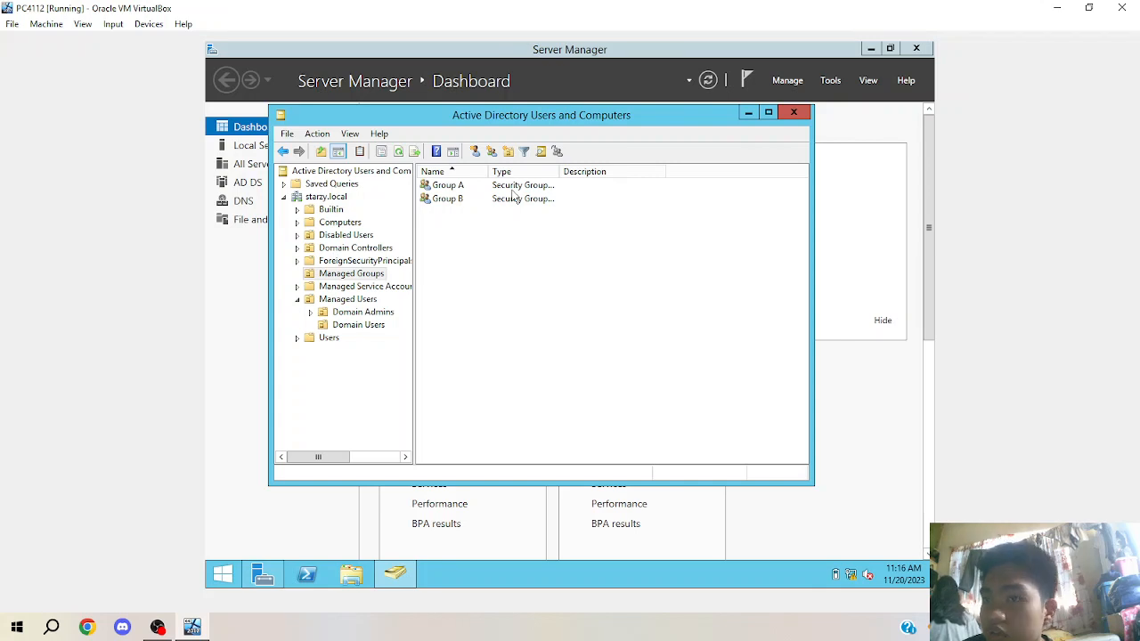
left_click(382, 313)
Add the Domain Admins user to Group A by searching 'Group' and picking Group A from the matches.
right_click(477, 189)
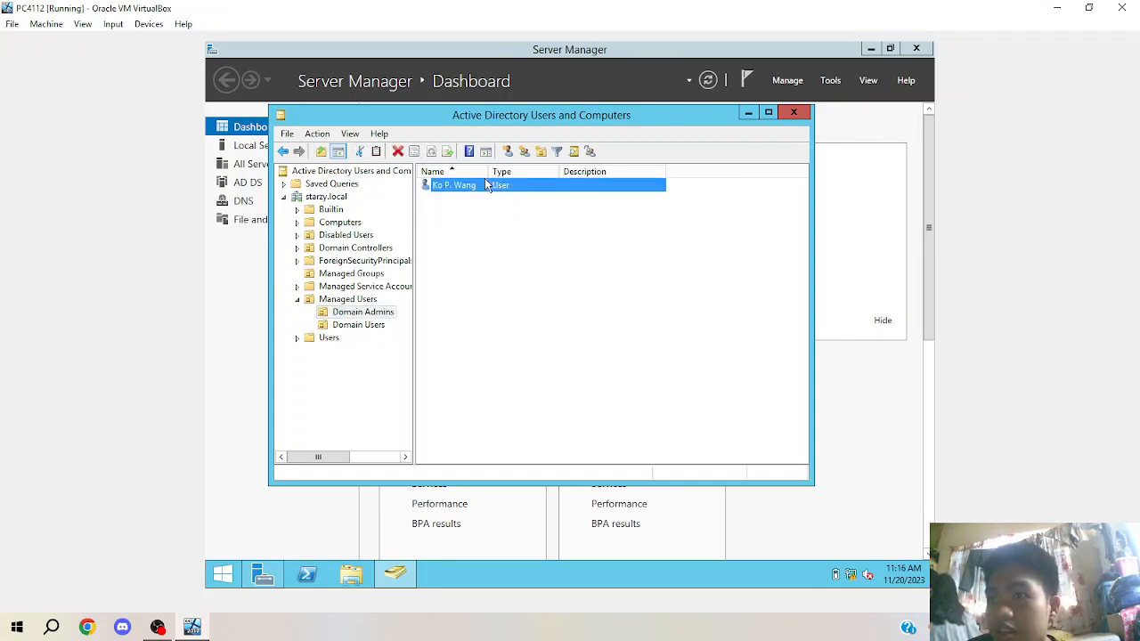
left_click(477, 191)
right_click(476, 190)
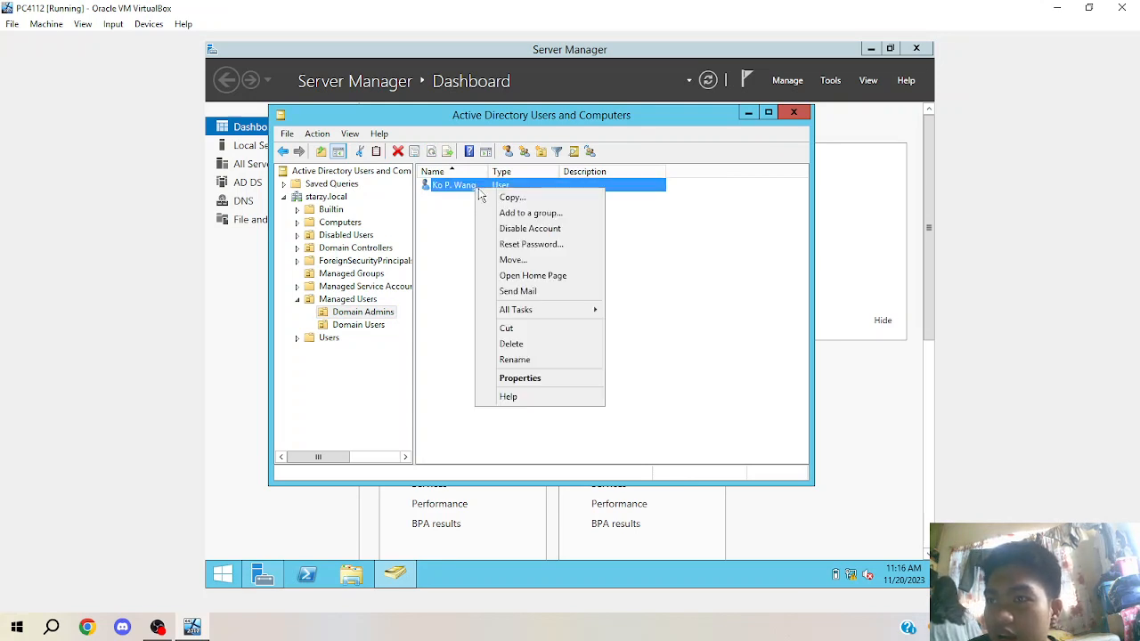
left_click(507, 214)
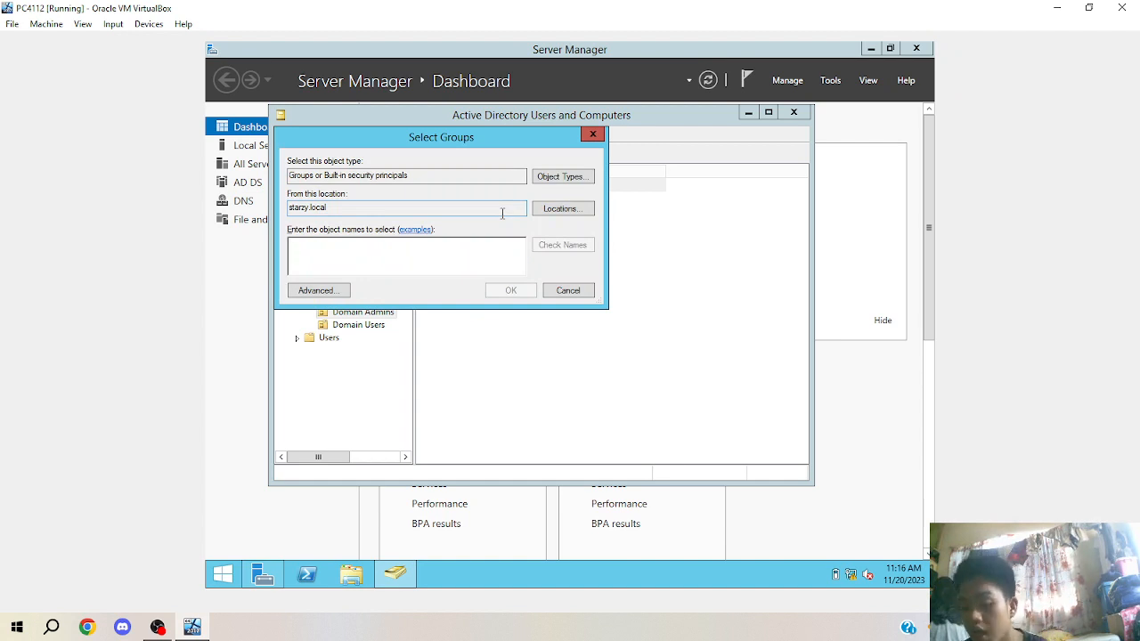
type("Group")
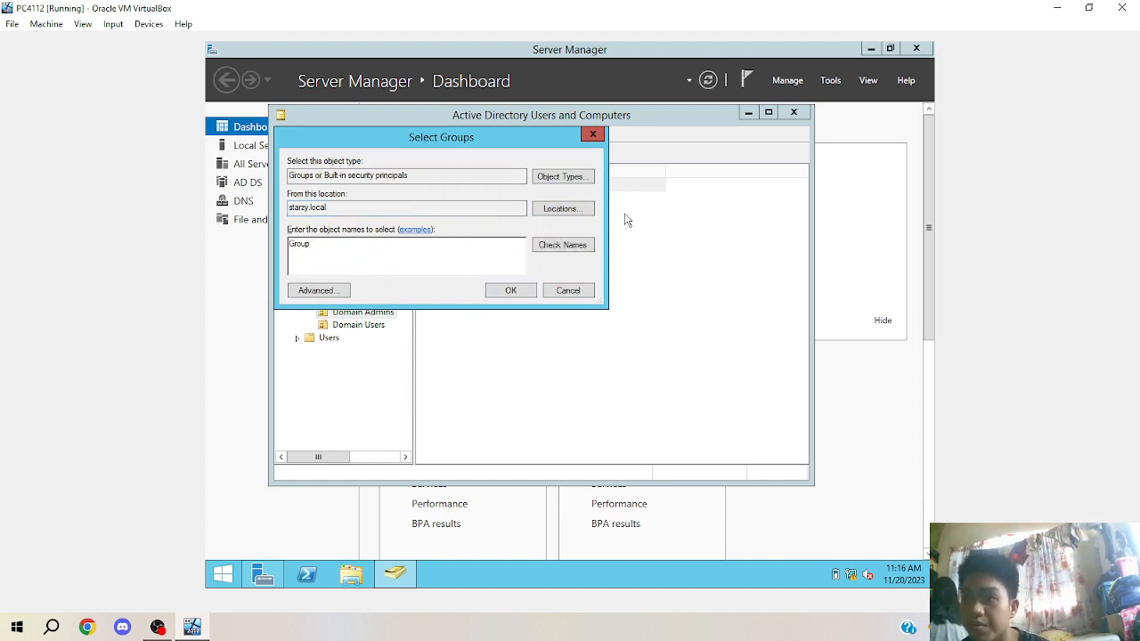
left_click(562, 245)
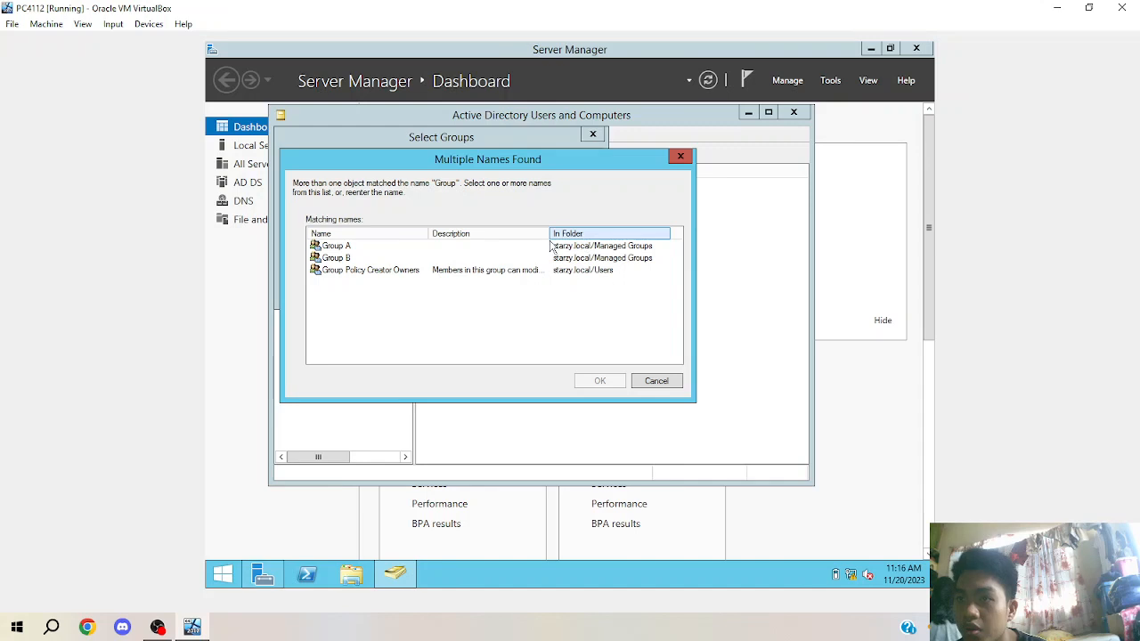
left_click(345, 248)
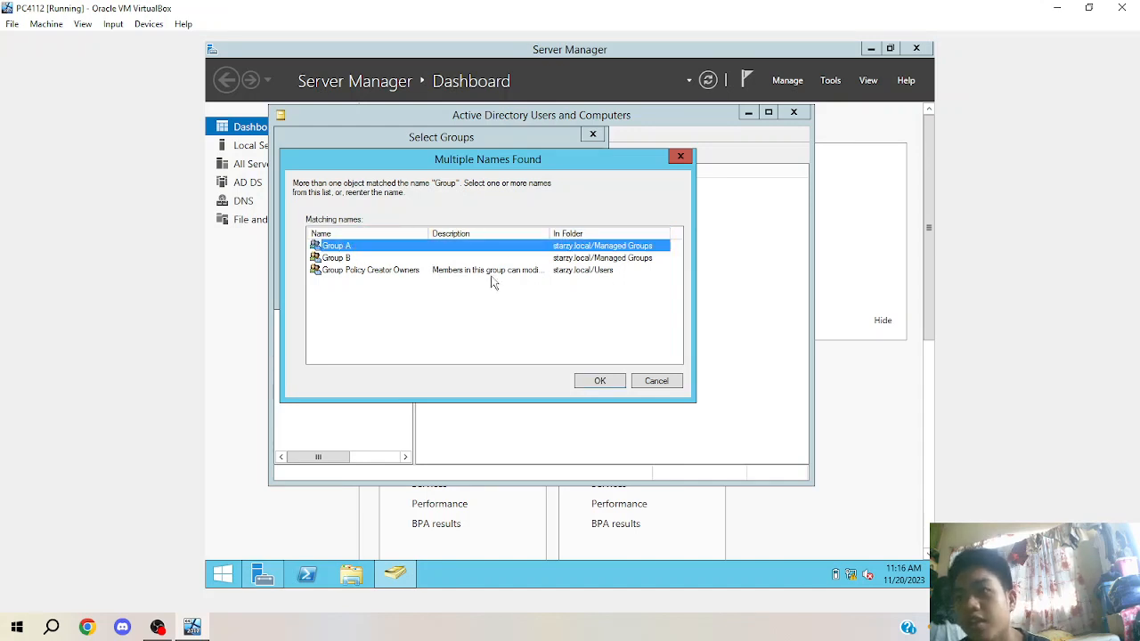
left_click(615, 383)
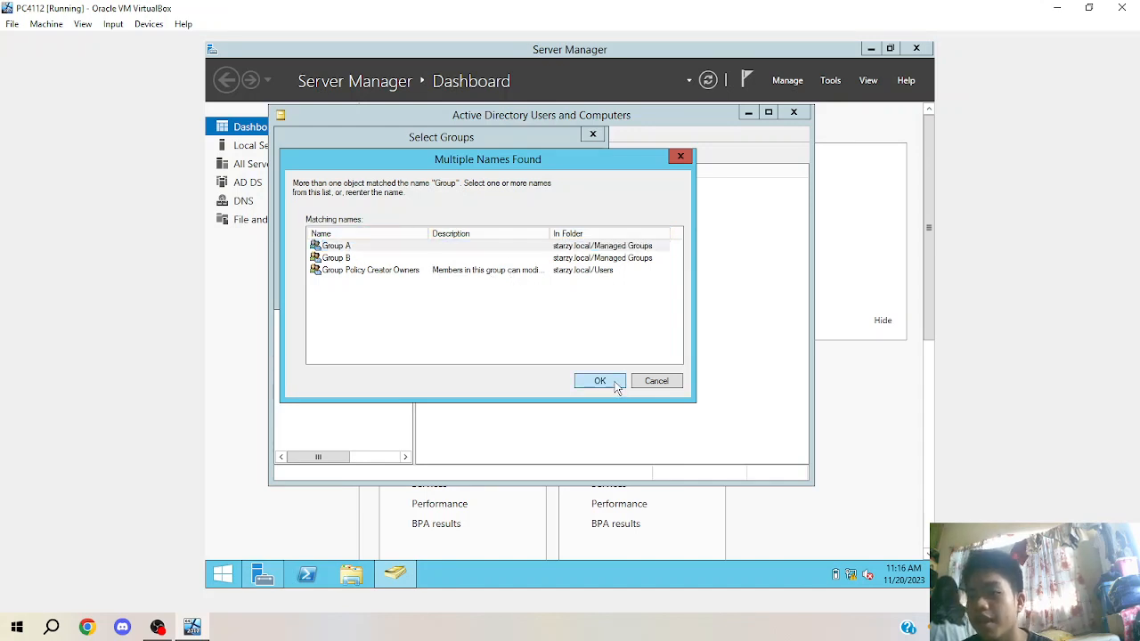
left_click(498, 287)
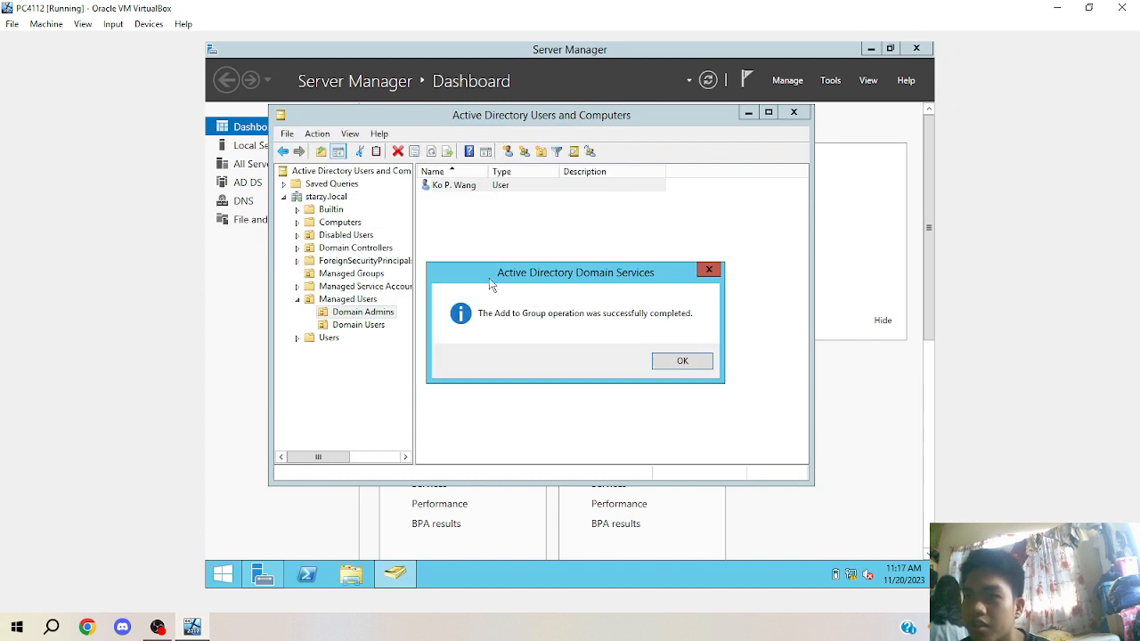
left_click(663, 360)
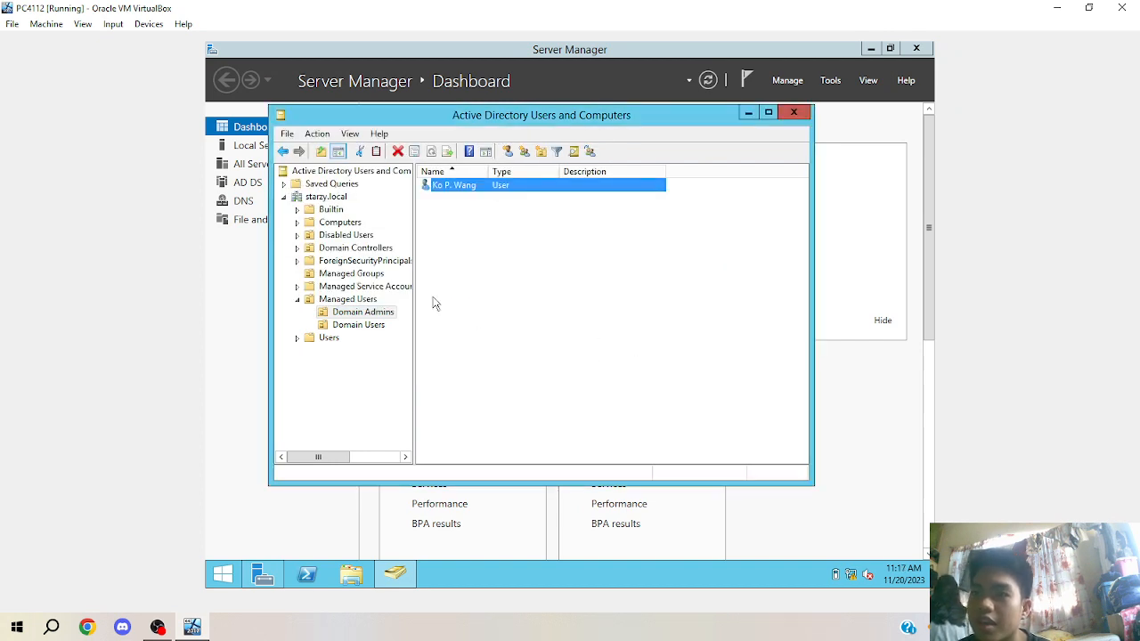
Verify Group A's Members tab lists the Domain Admins user, then display the Domain Users container.
left_click(367, 273)
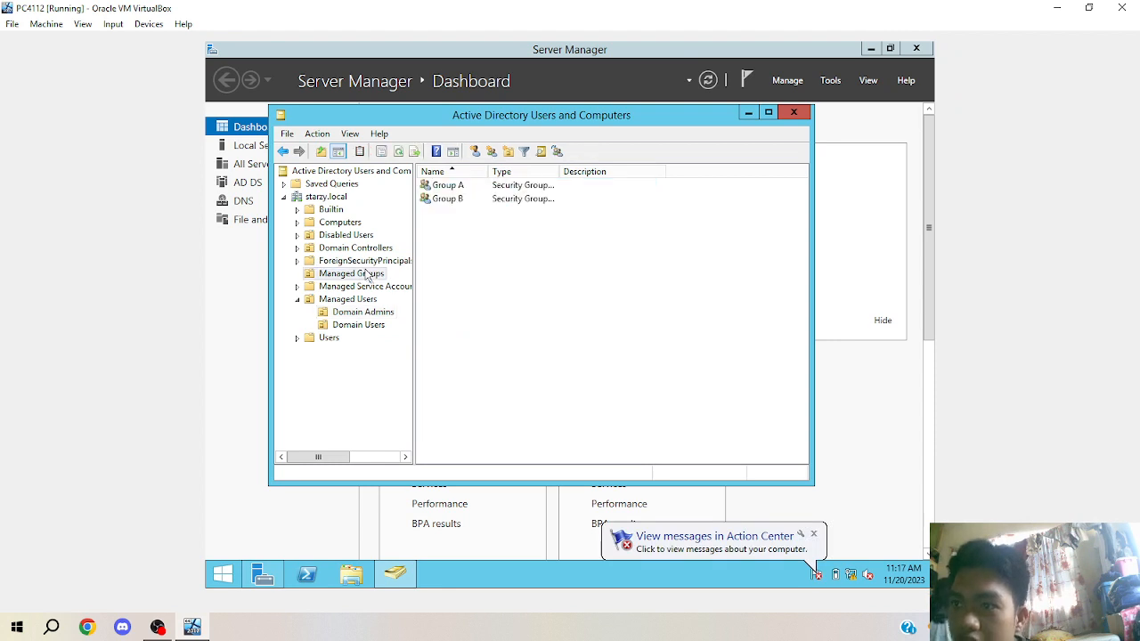
double_click(444, 187)
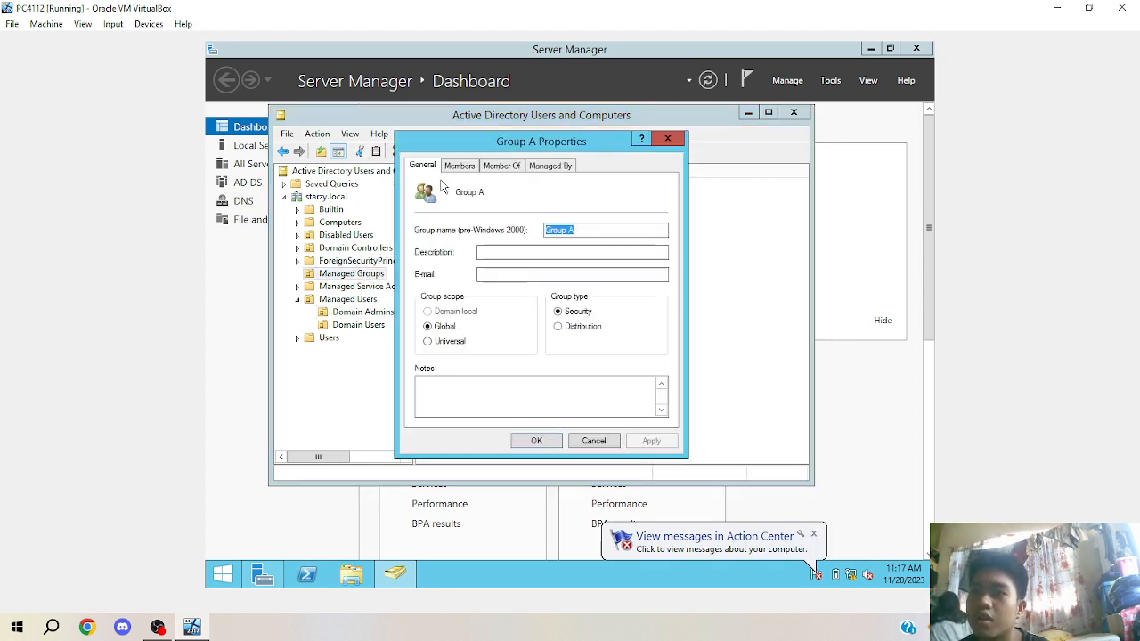
left_click(460, 166)
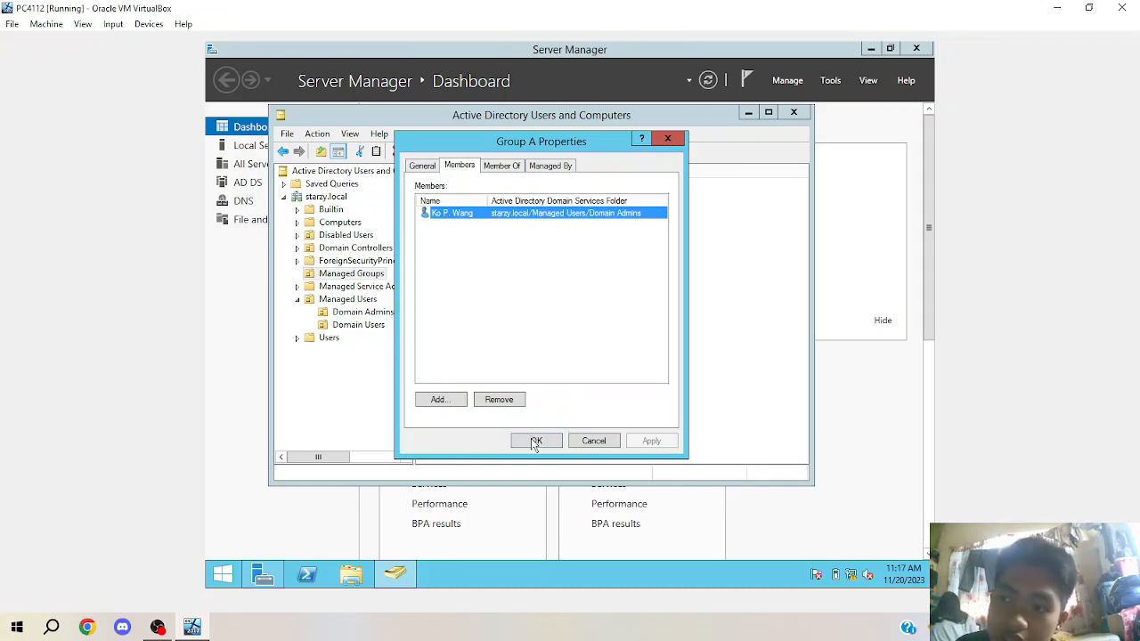
left_click(535, 443)
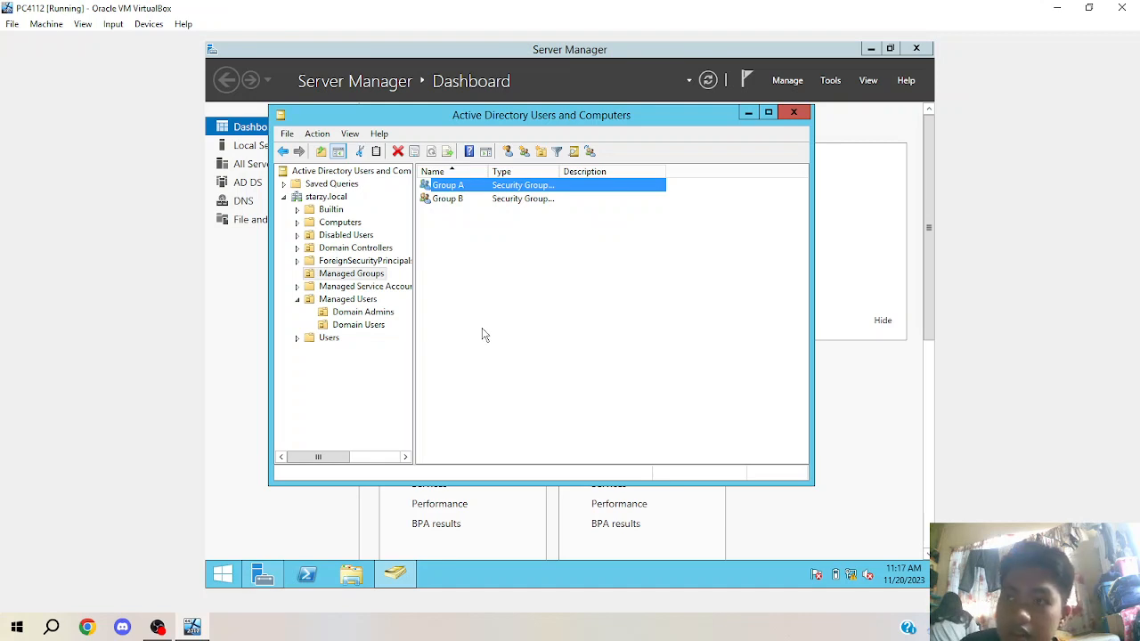
left_click(352, 326)
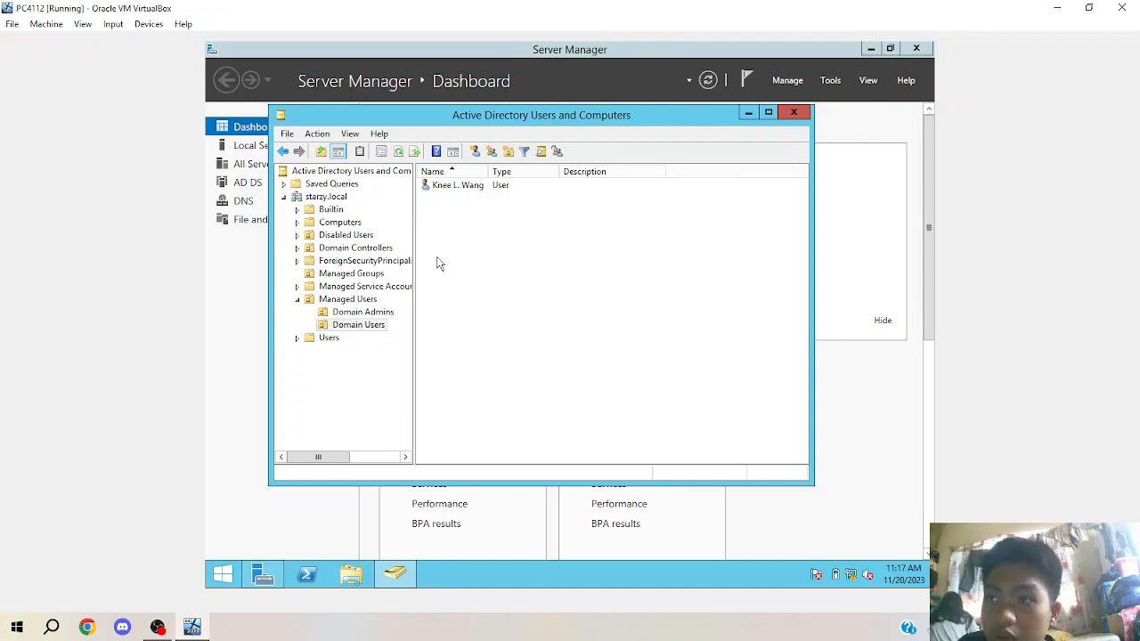
Add the Domain Users account to Group B by searching 'Group' and choosing Group B.
left_click(454, 191)
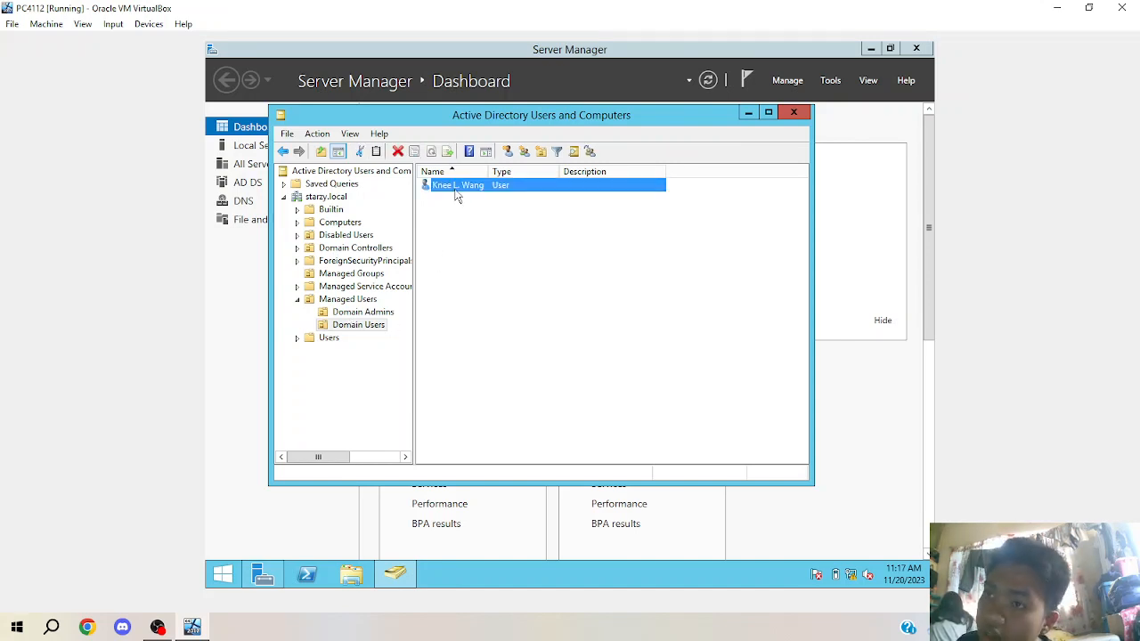
right_click(455, 190)
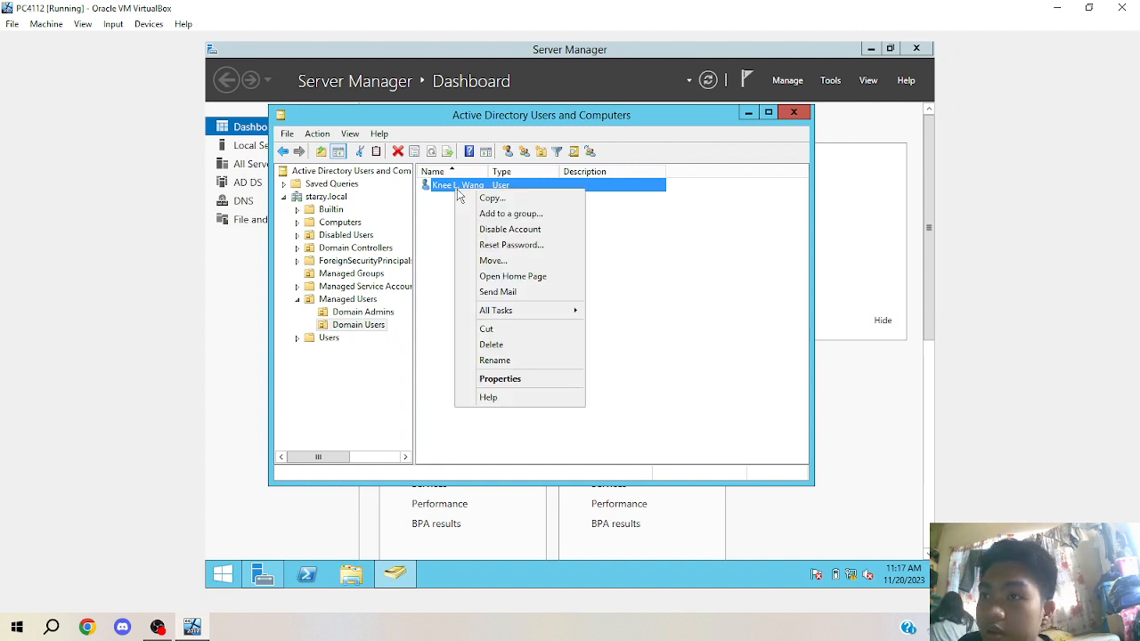
left_click(509, 215)
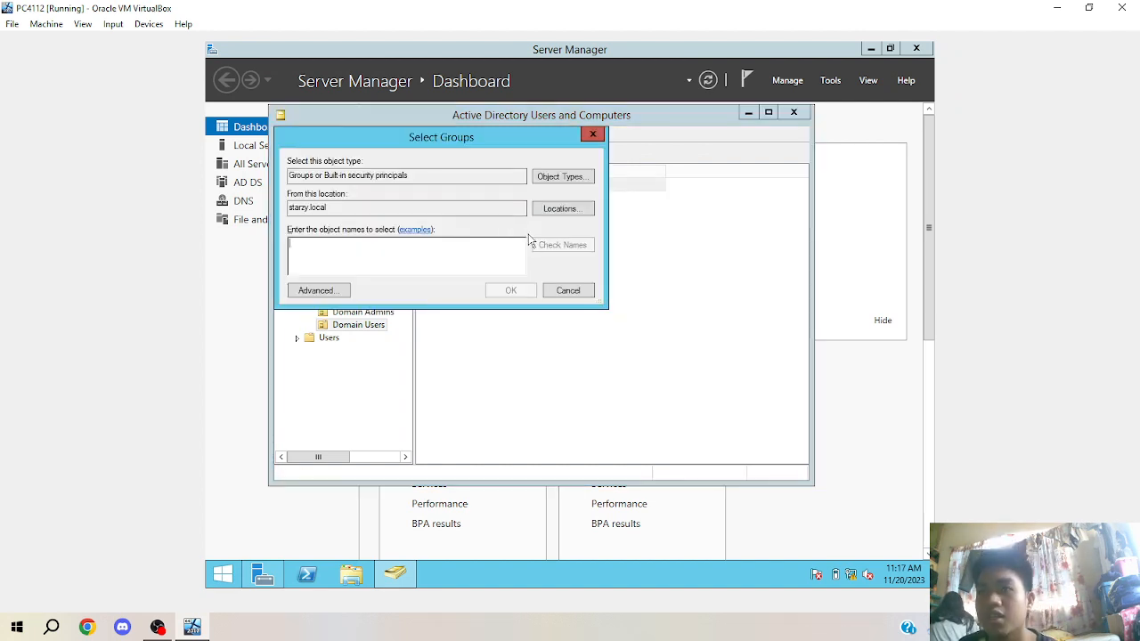
type("Gr")
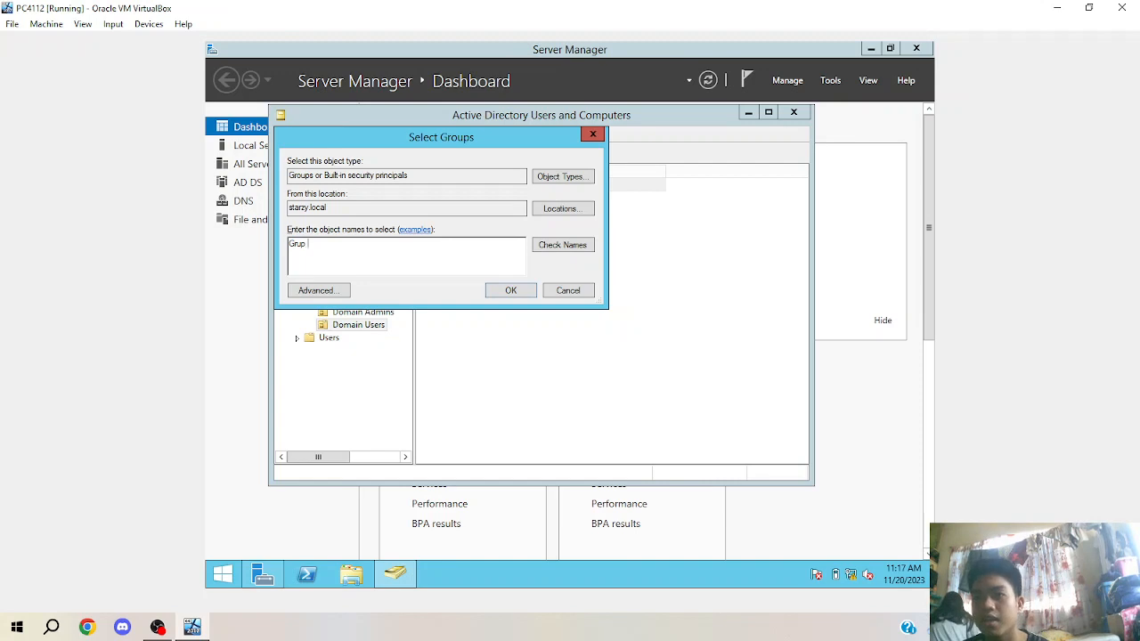
type("oup")
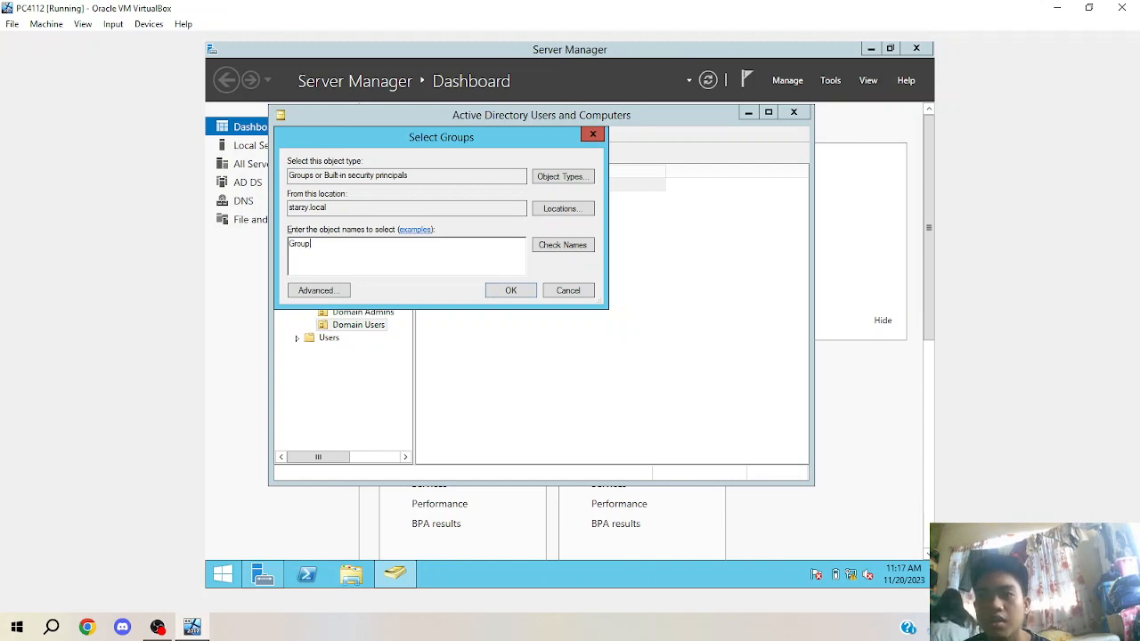
left_click(565, 247)
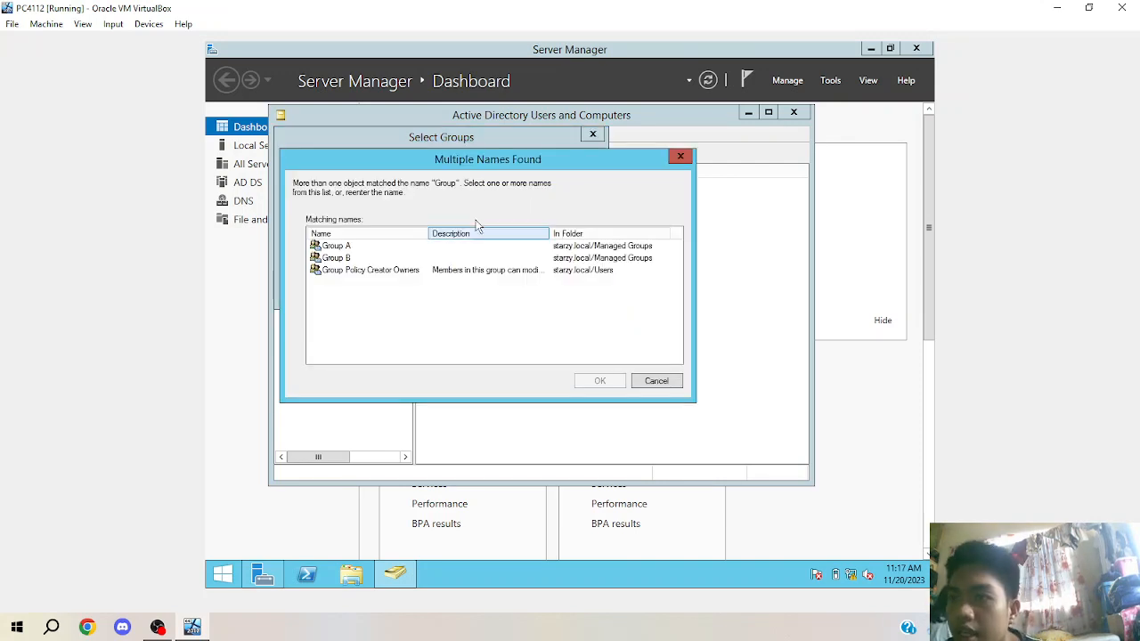
left_click(339, 258)
left_click(597, 381)
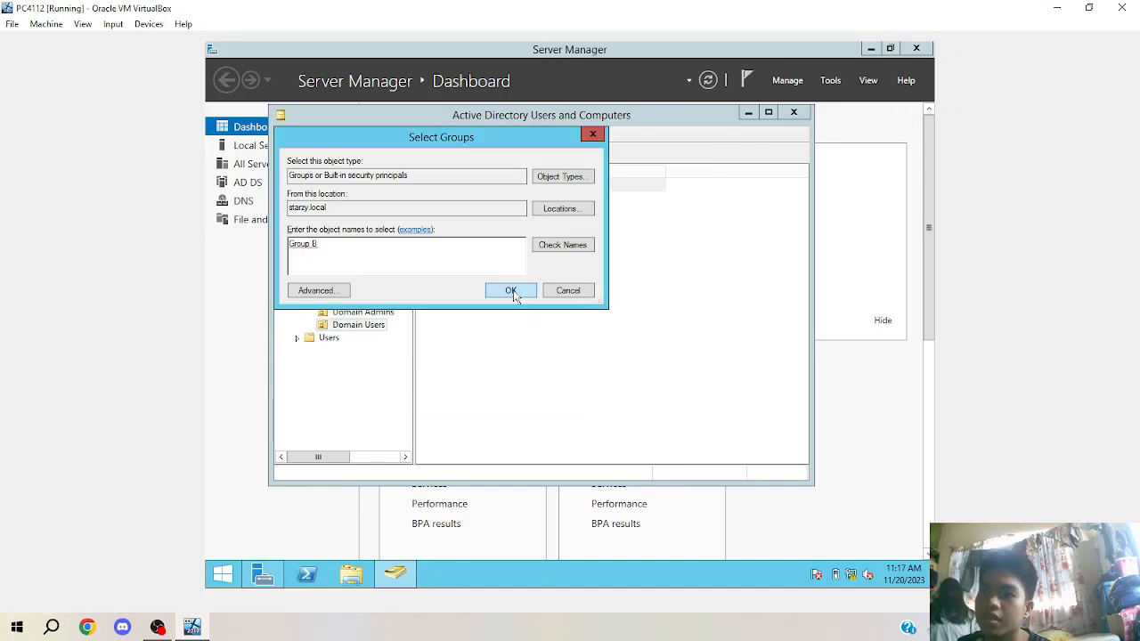
left_click(511, 291)
left_click(656, 363)
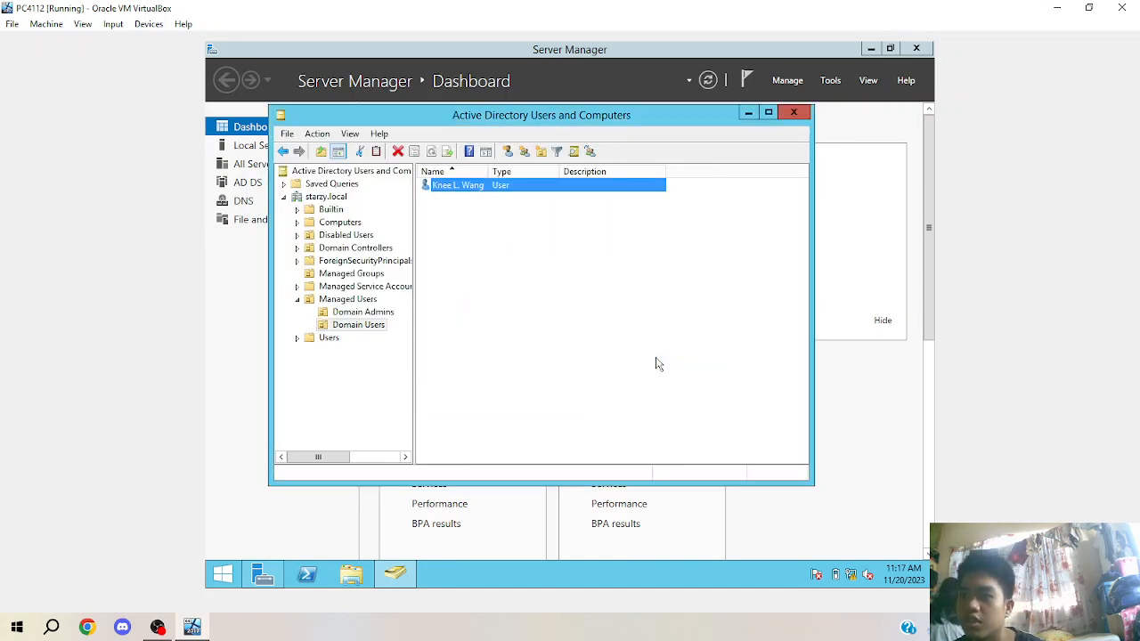
Confirm Group B's Members tab shows the Domain Users account, then close the console.
left_click(366, 275)
double_click(452, 201)
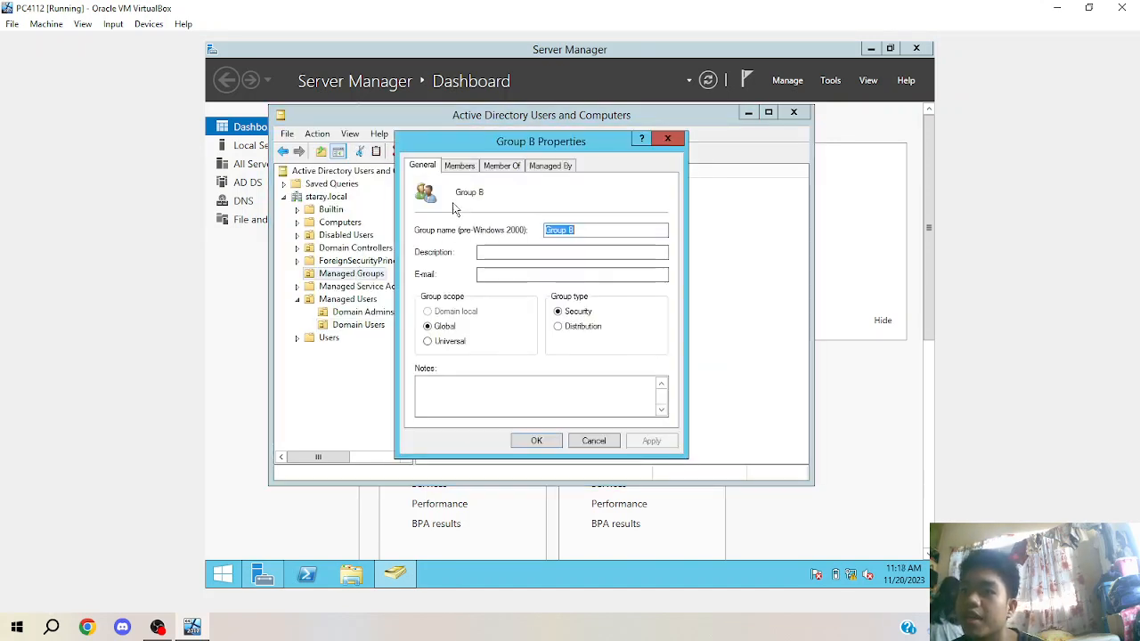
left_click(460, 165)
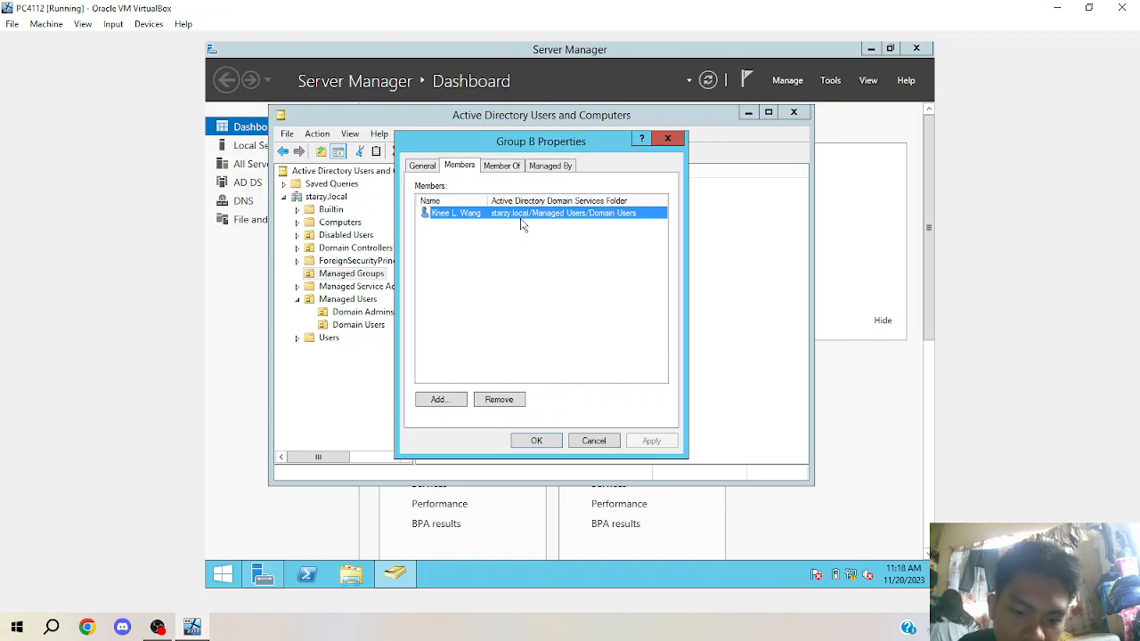
left_click(537, 441)
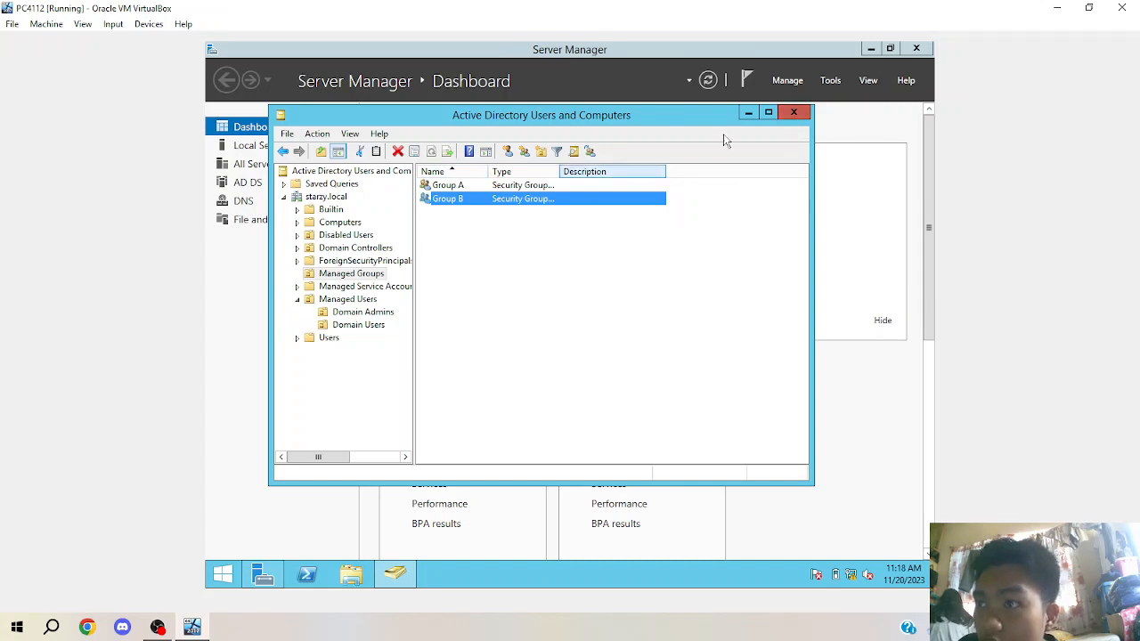
left_click(792, 114)
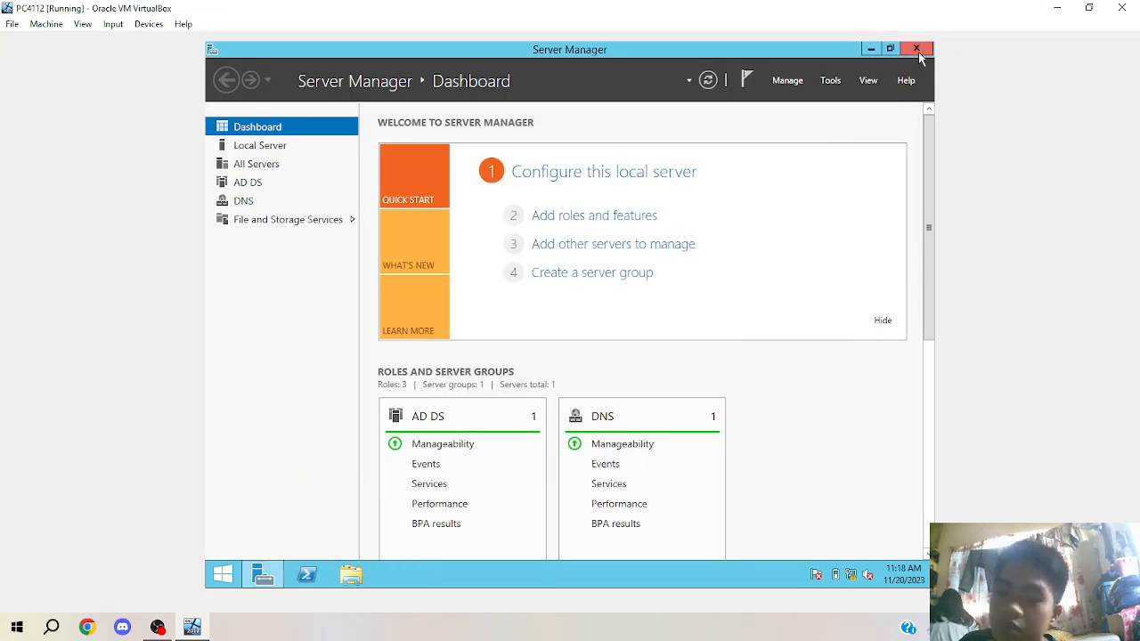
Switch user and sign in as the Domain Users account with its user name and password.
key("ctrl+alt+Delete")
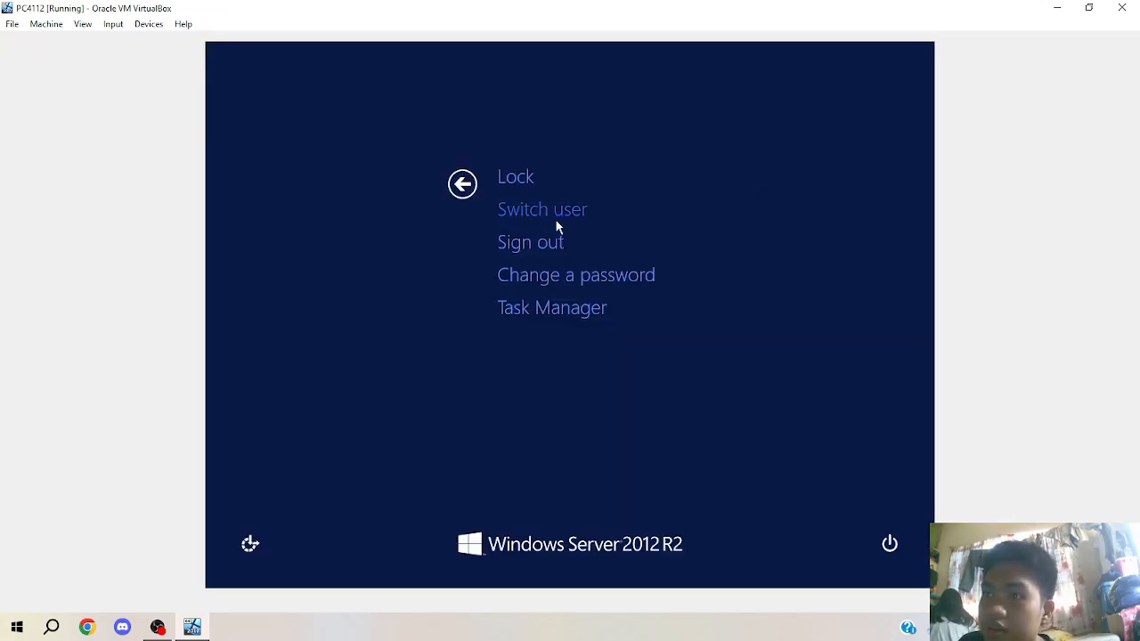
left_click(555, 218)
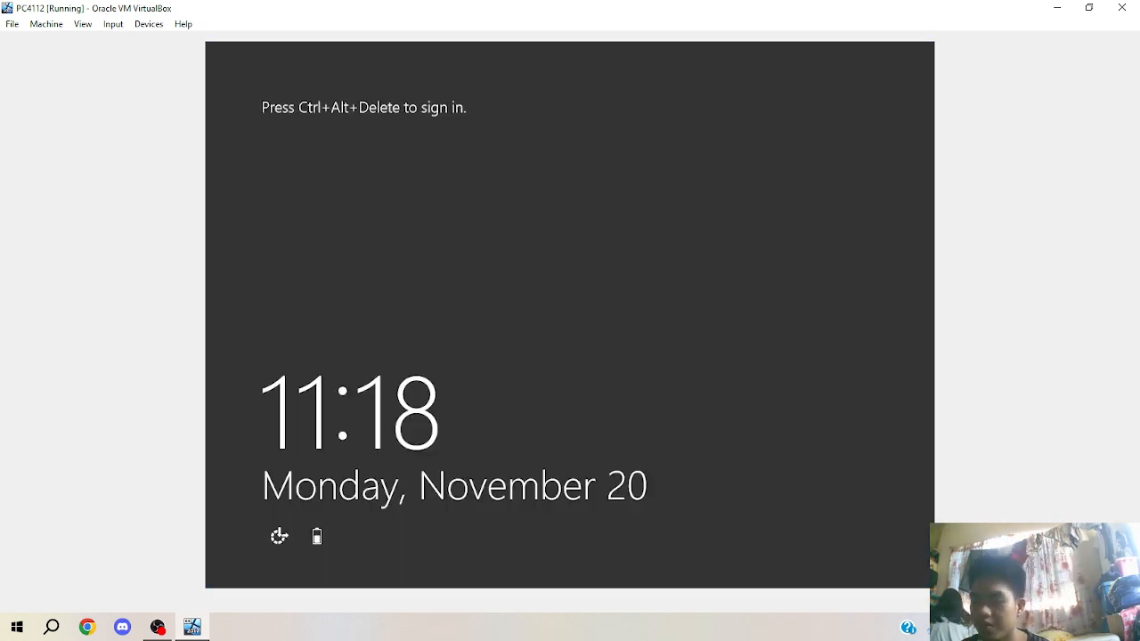
key("ctrl+alt+Delete")
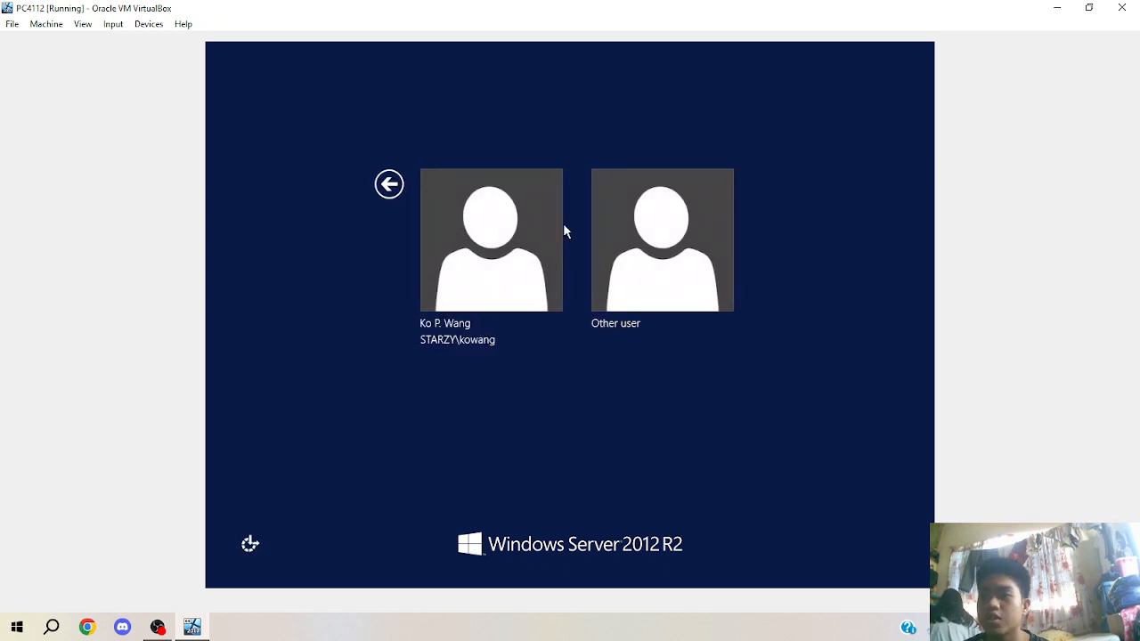
left_click(592, 278)
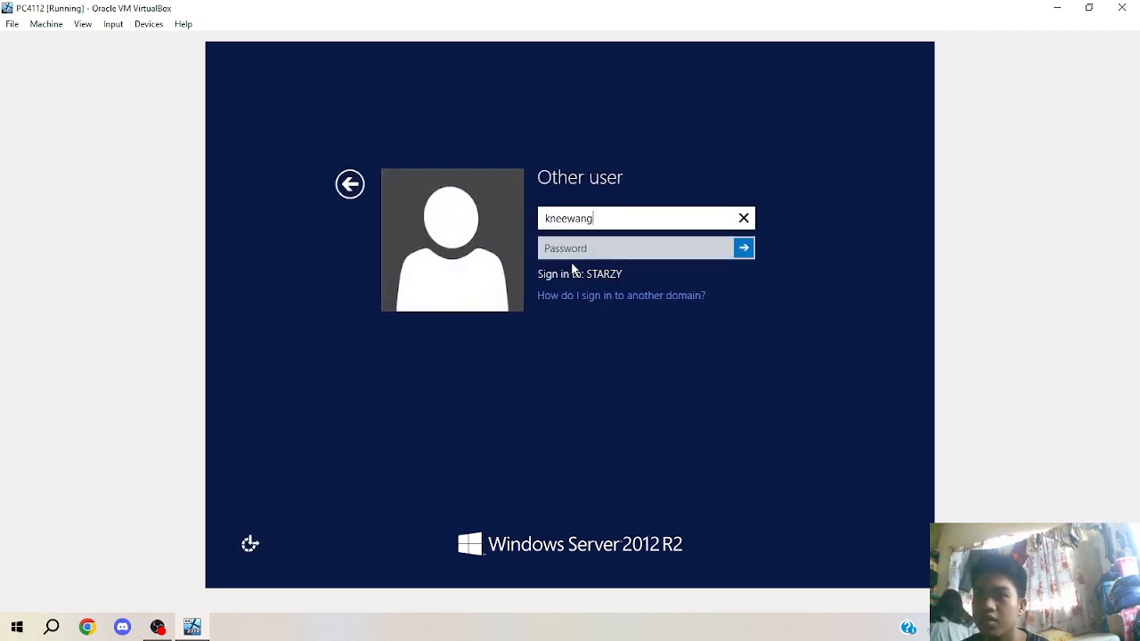
key("Tab")
type("••")
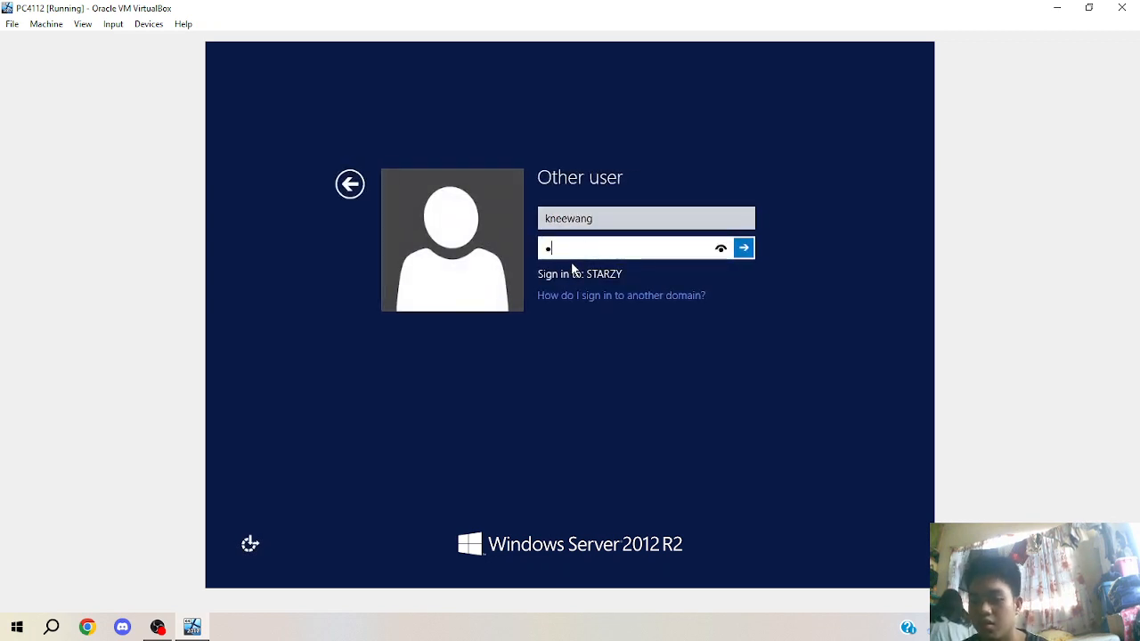
type("••••••")
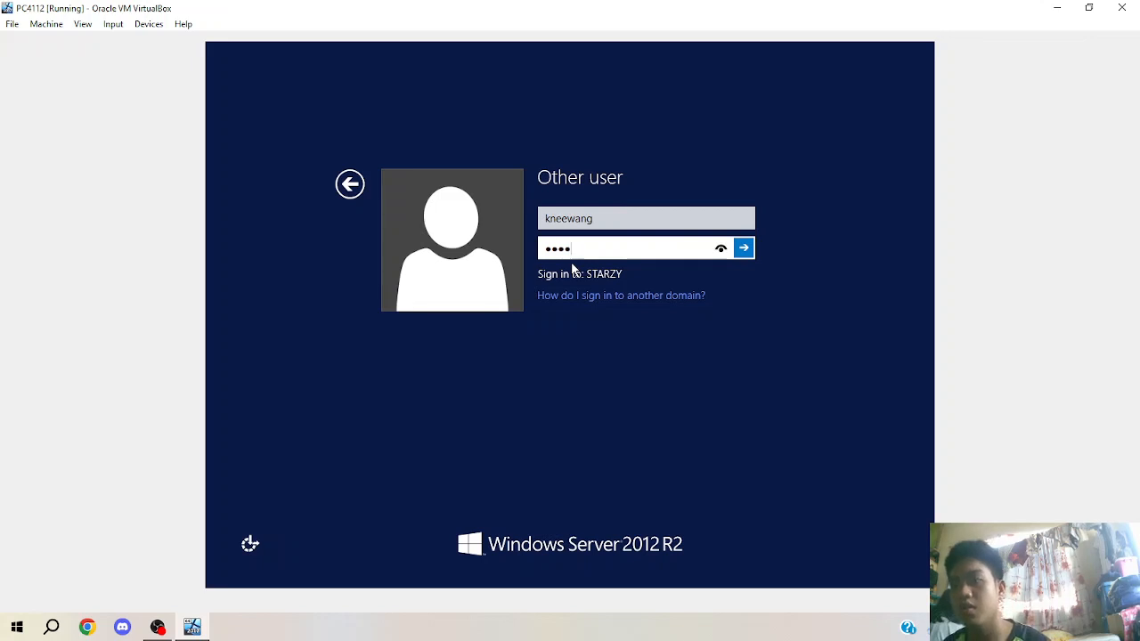
key("Return")
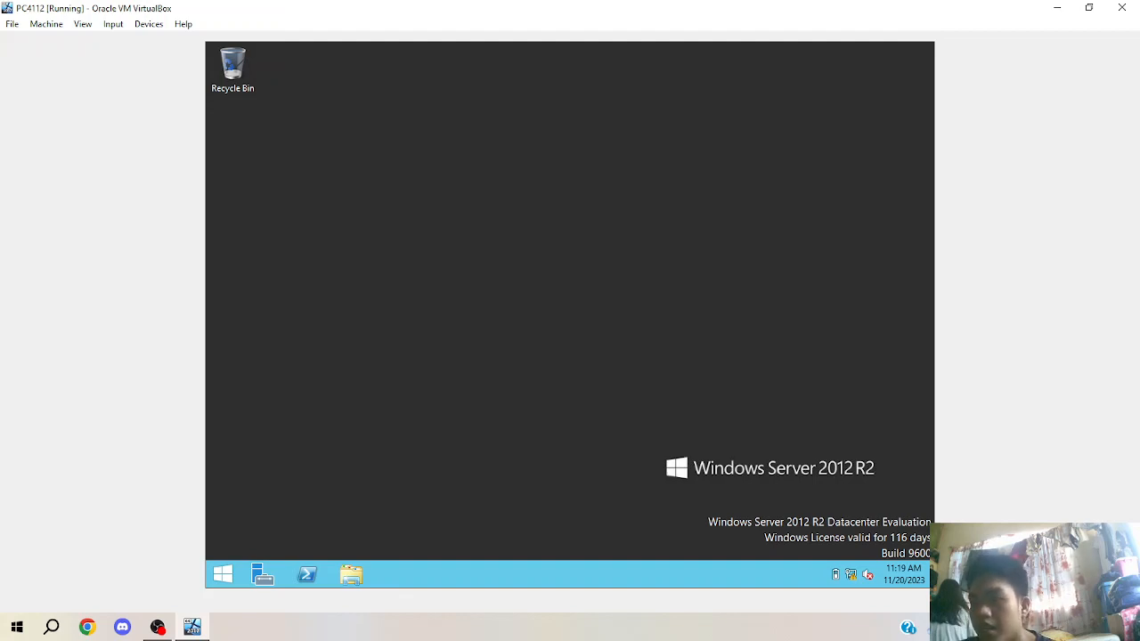
Switch user again and sign in as the other STARZY domain user with its credentials.
key("ctrl+alt+Delete")
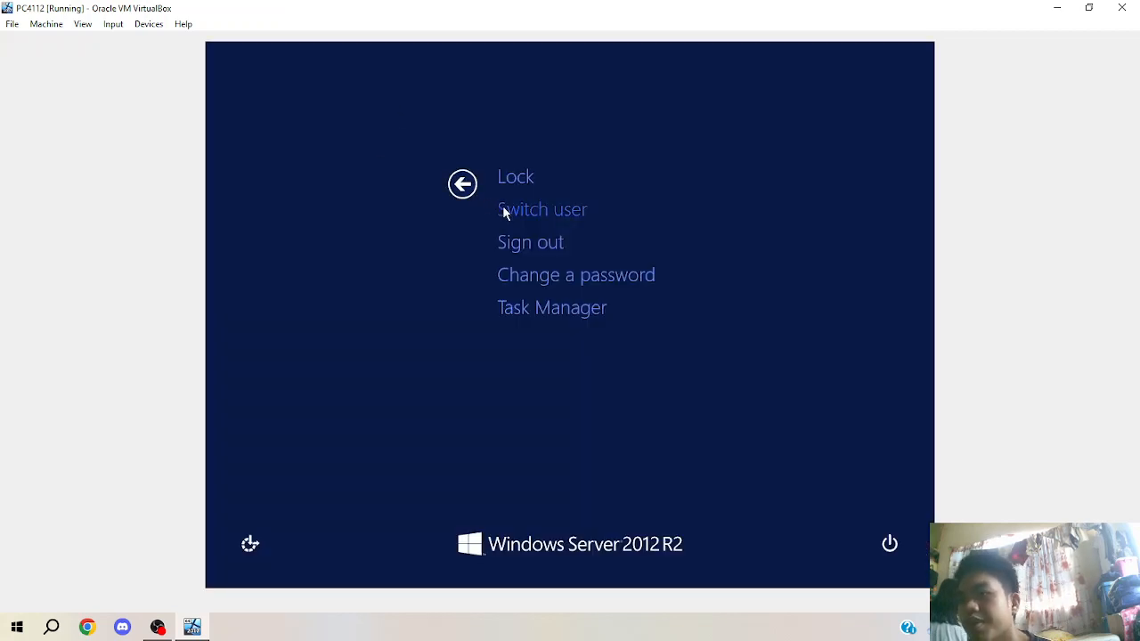
left_click(503, 211)
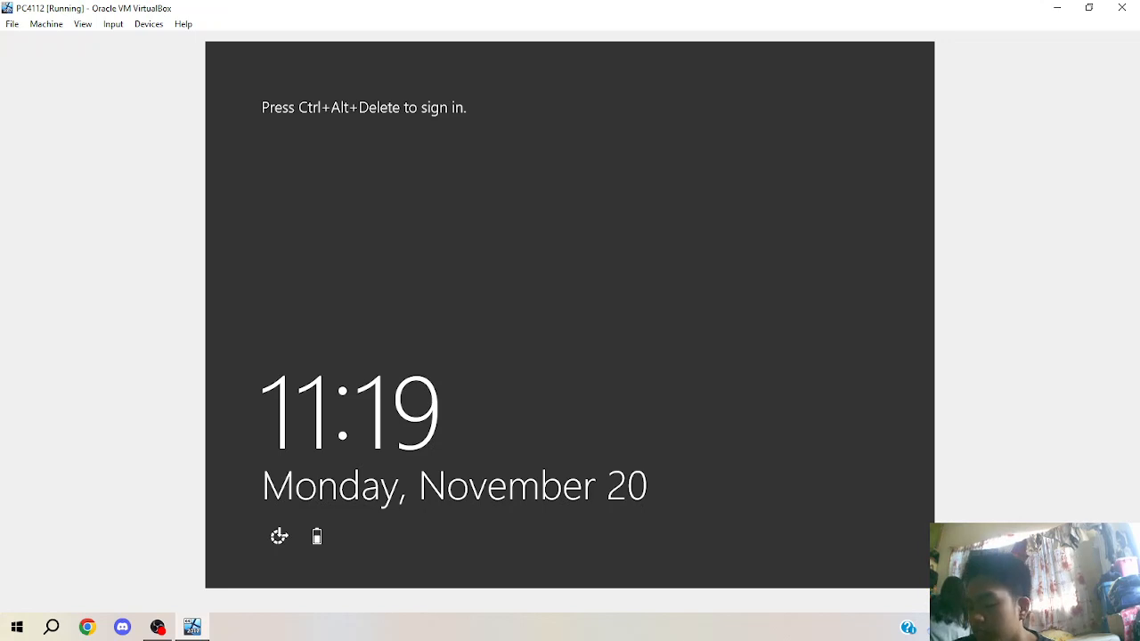
key("ctrl+alt+Delete")
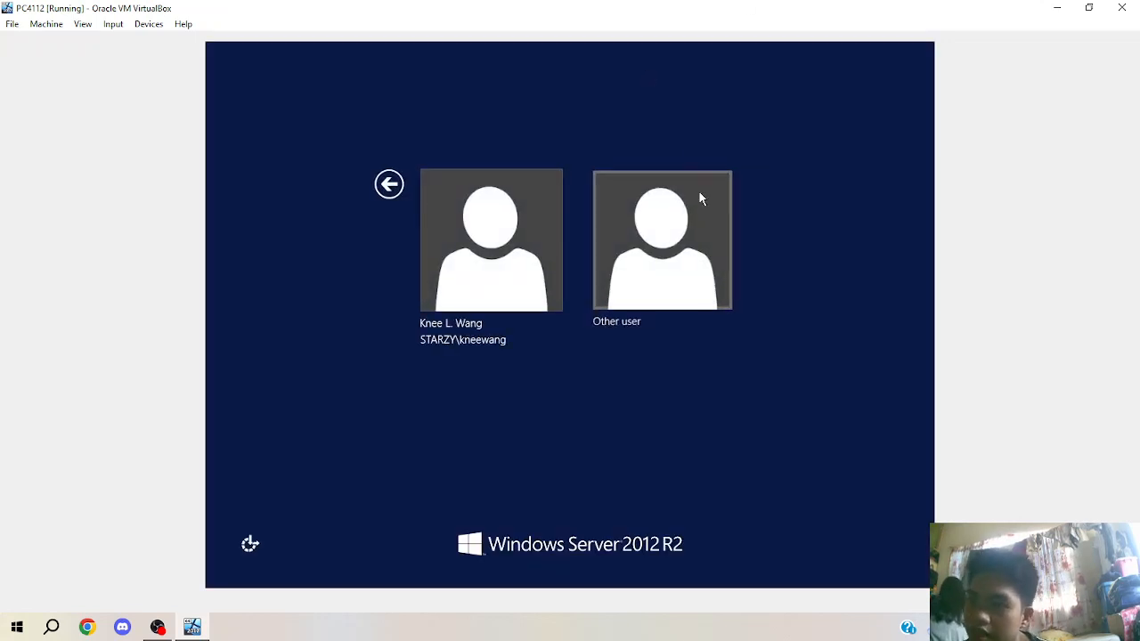
left_click(700, 198)
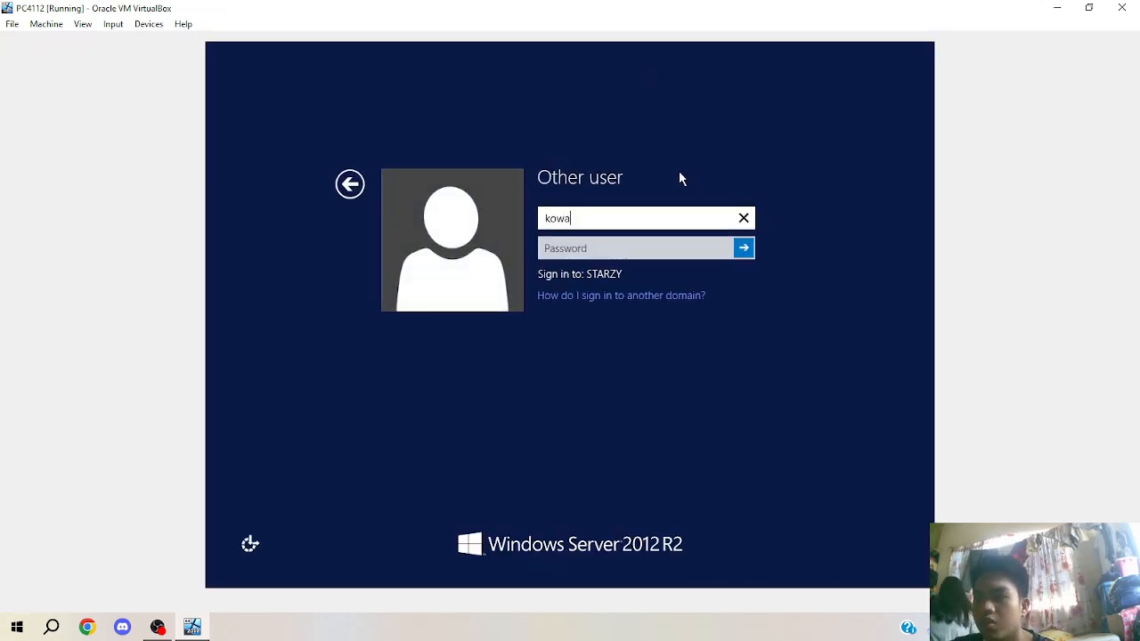
key("Tab")
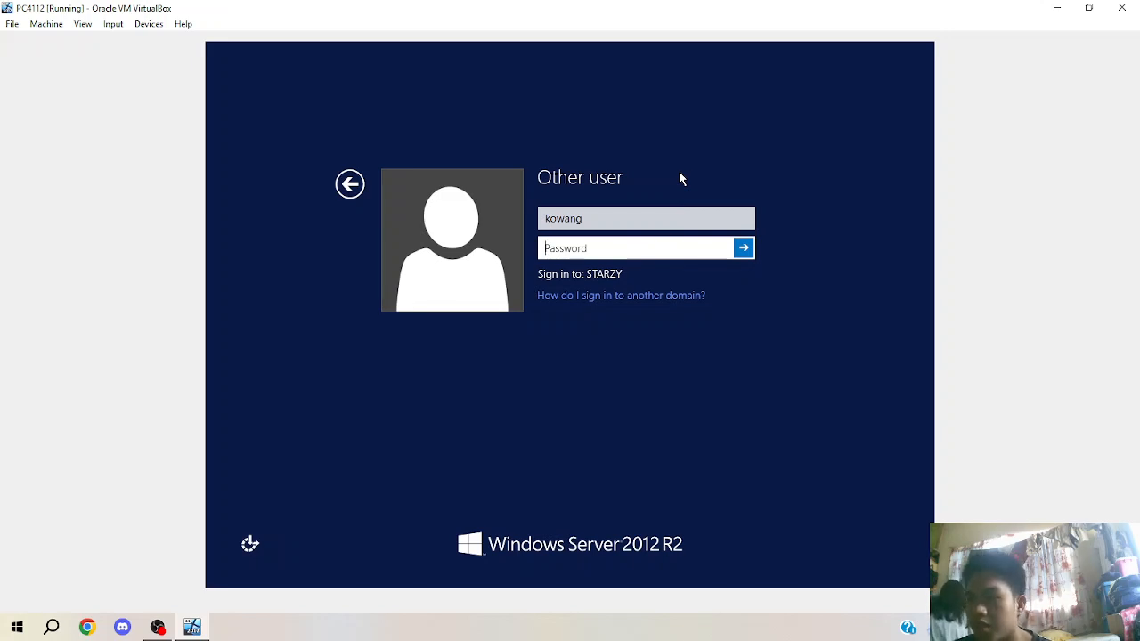
type("•••••")
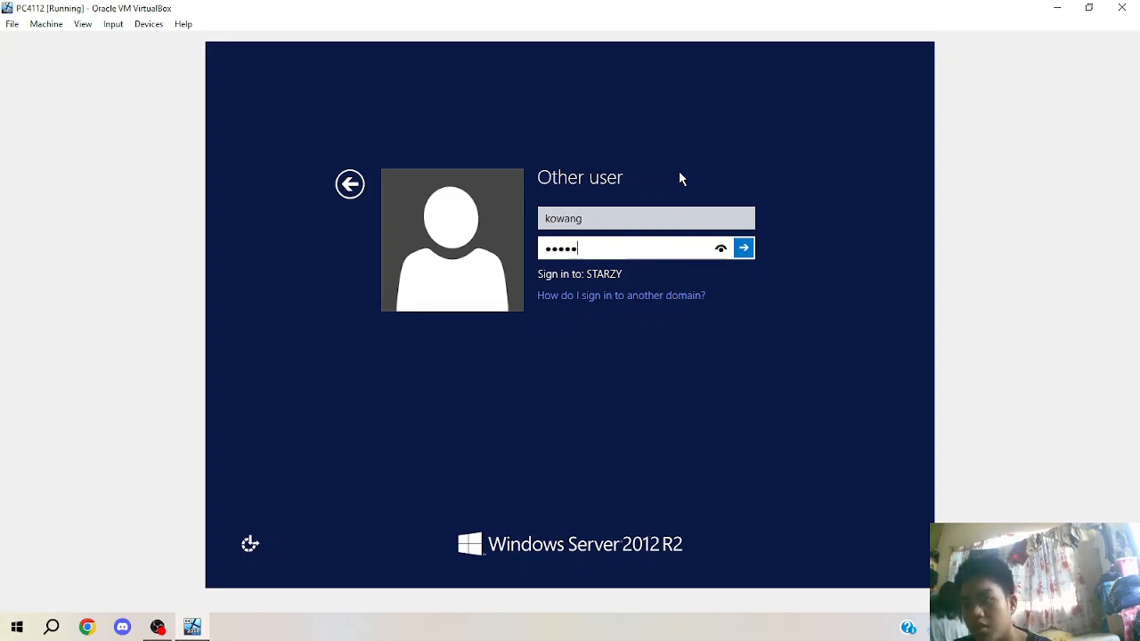
key("Return")
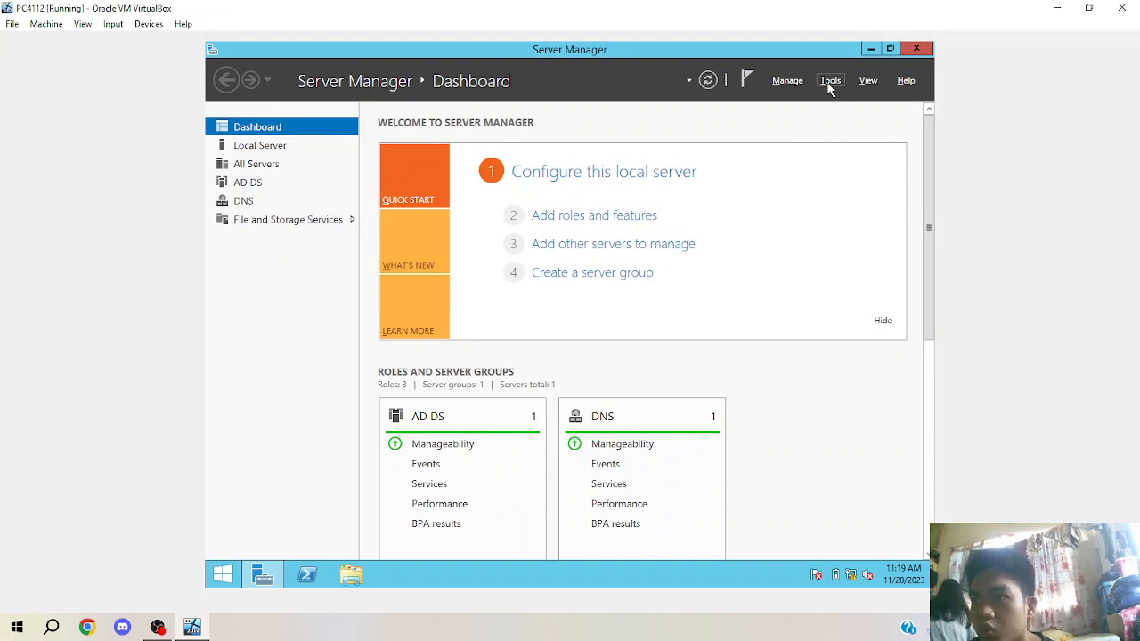
Launch Active Directory Users and Computers from Tools and open Managed Users > Domain Users.
left_click(829, 82)
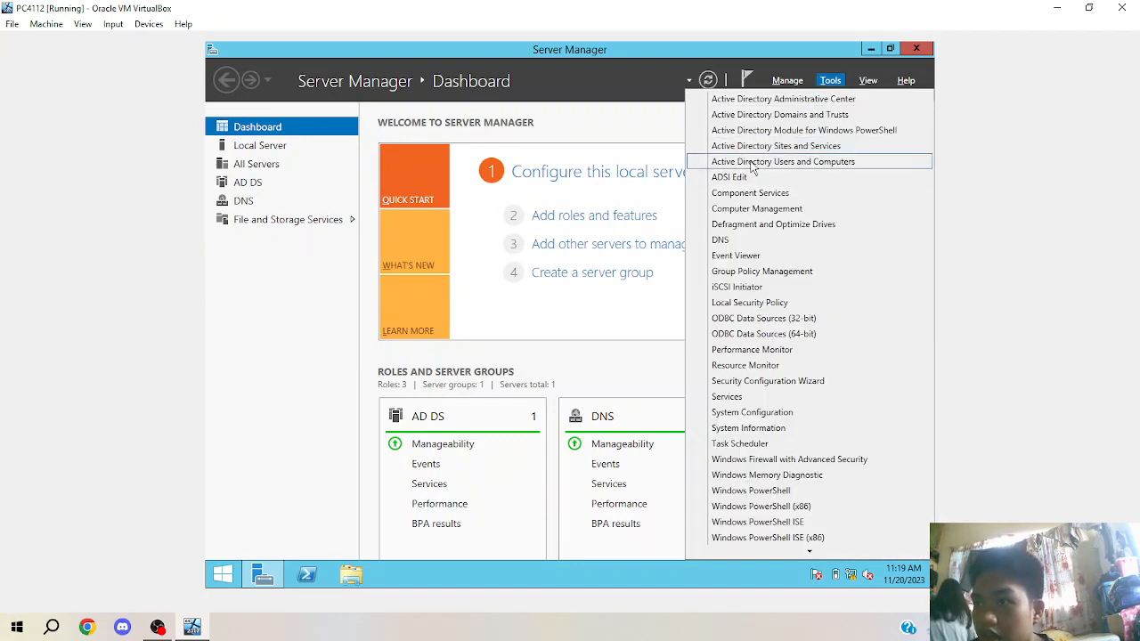
left_click(750, 162)
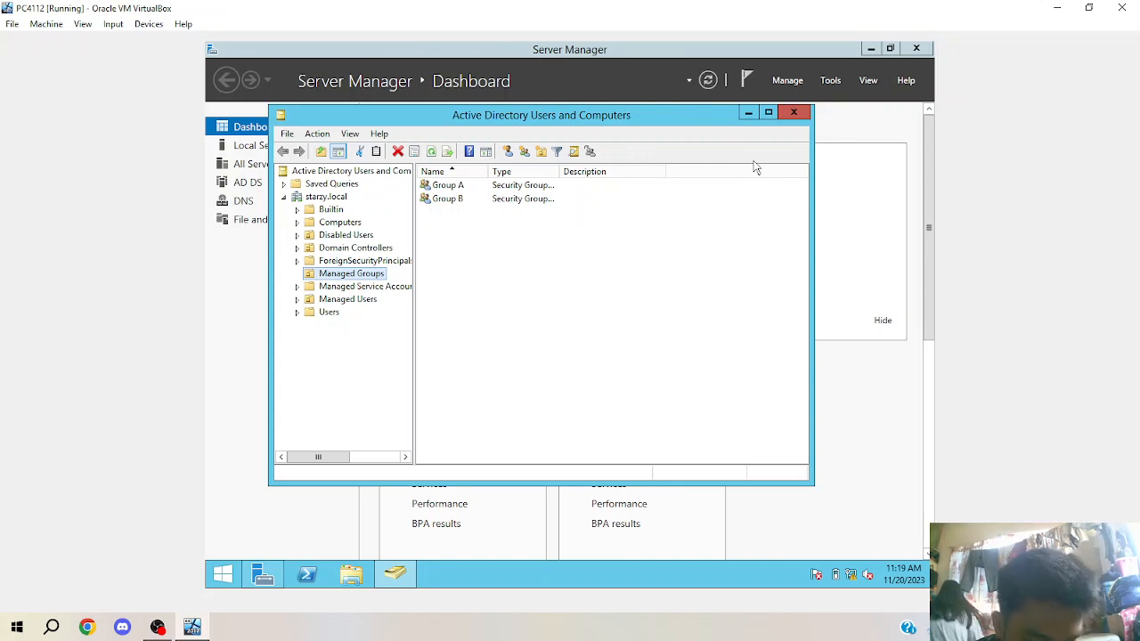
left_click(361, 300)
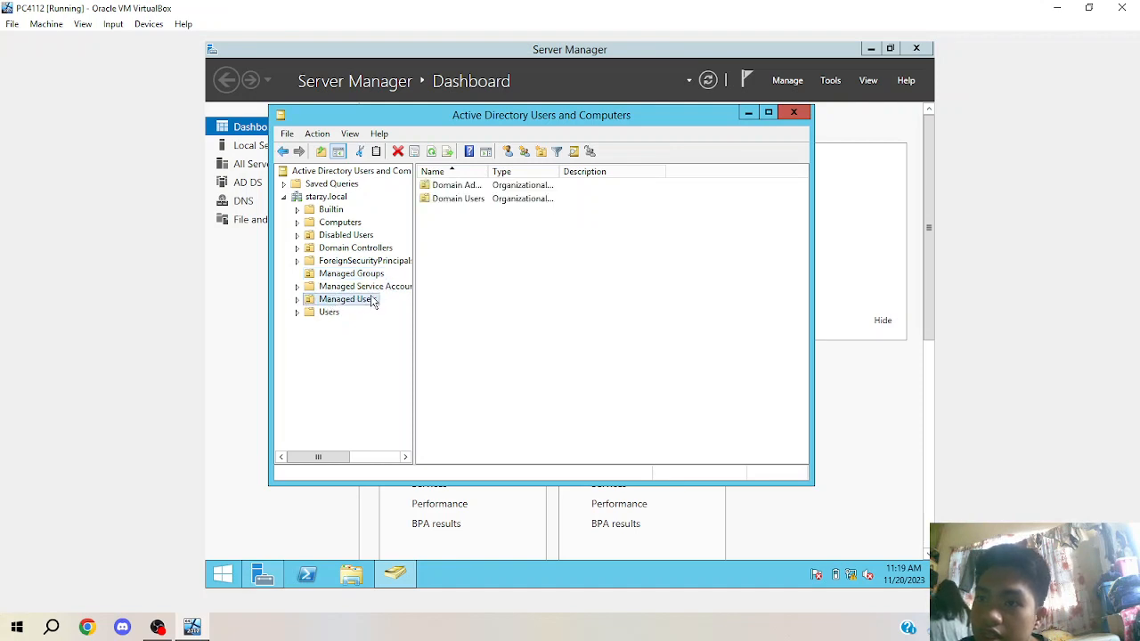
double_click(456, 200)
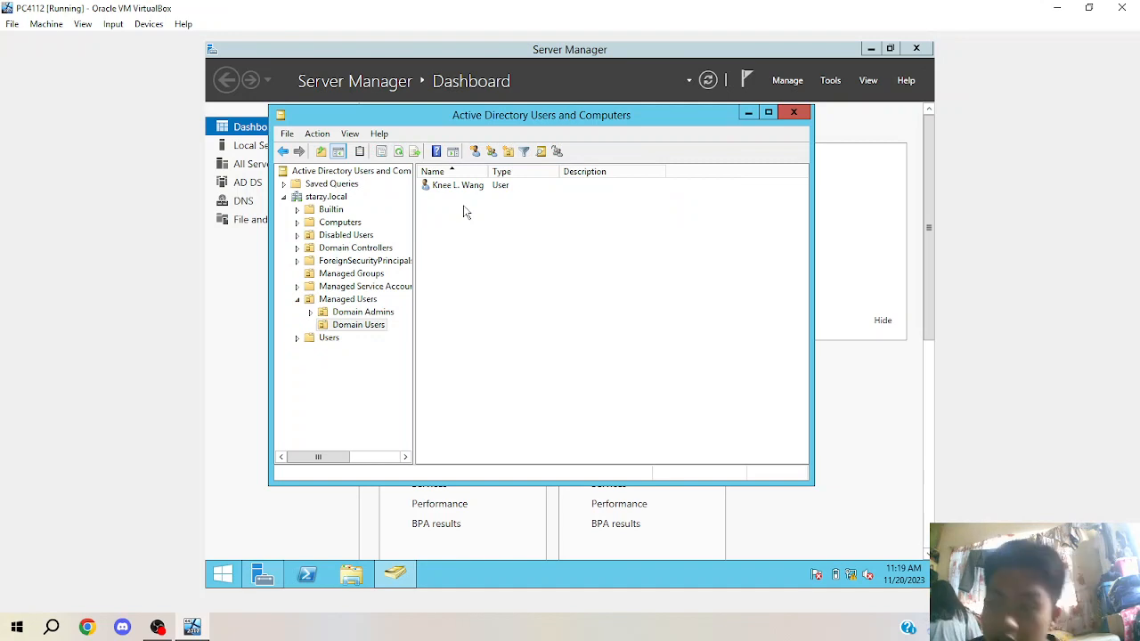
Disable the Domain Users account, check the empty Disabled Users unit, and return to Domain Users.
right_click(467, 188)
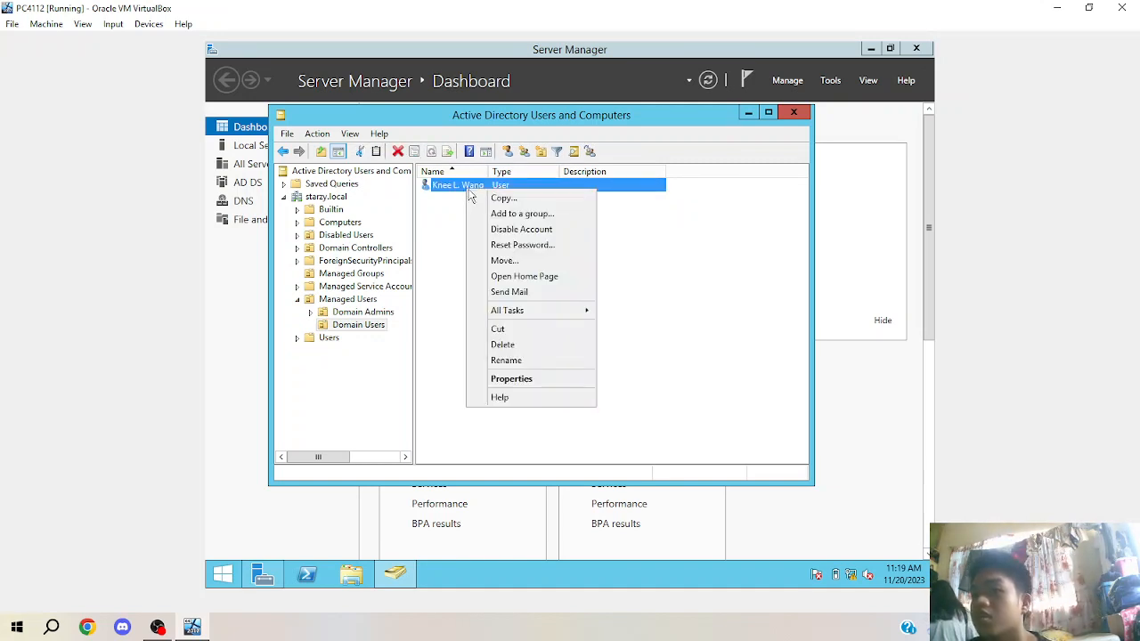
left_click(511, 230)
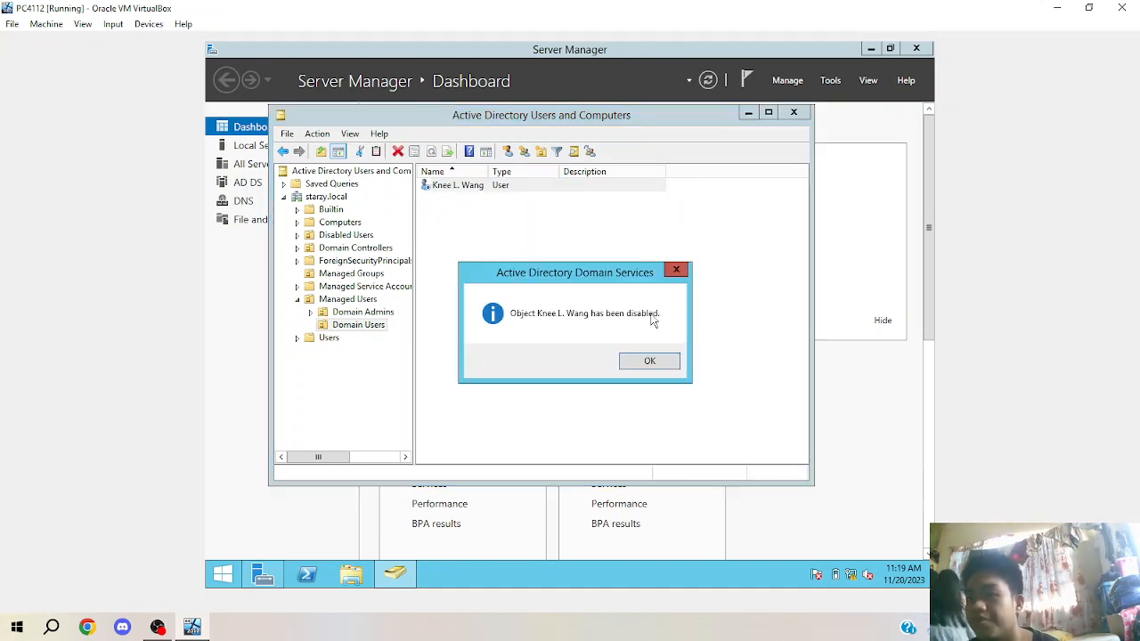
left_click(648, 360)
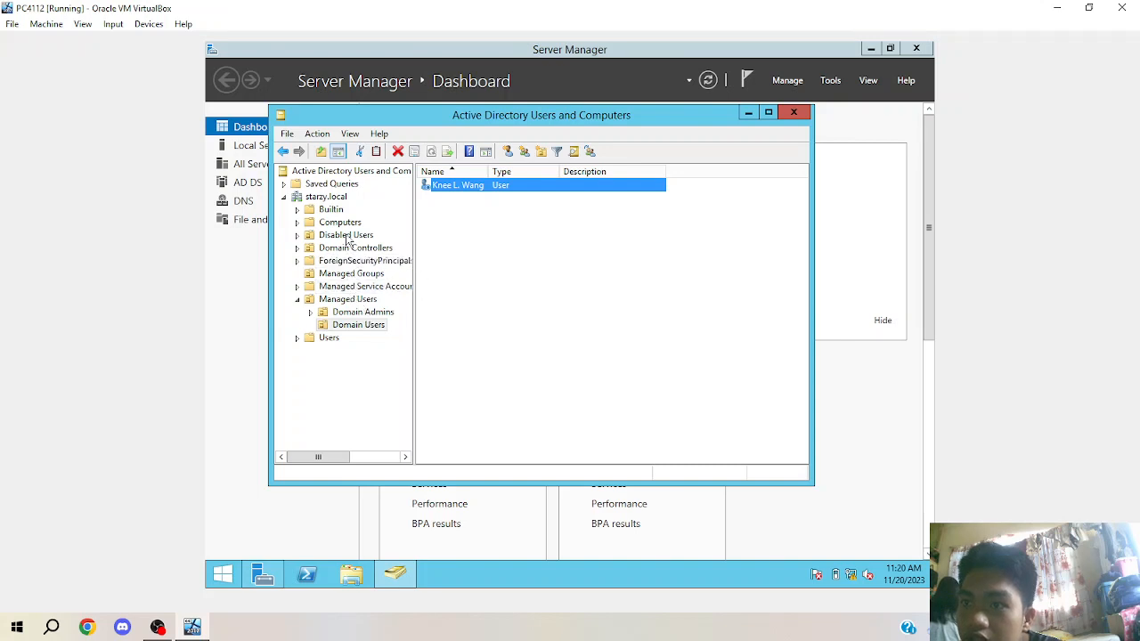
left_click(310, 237)
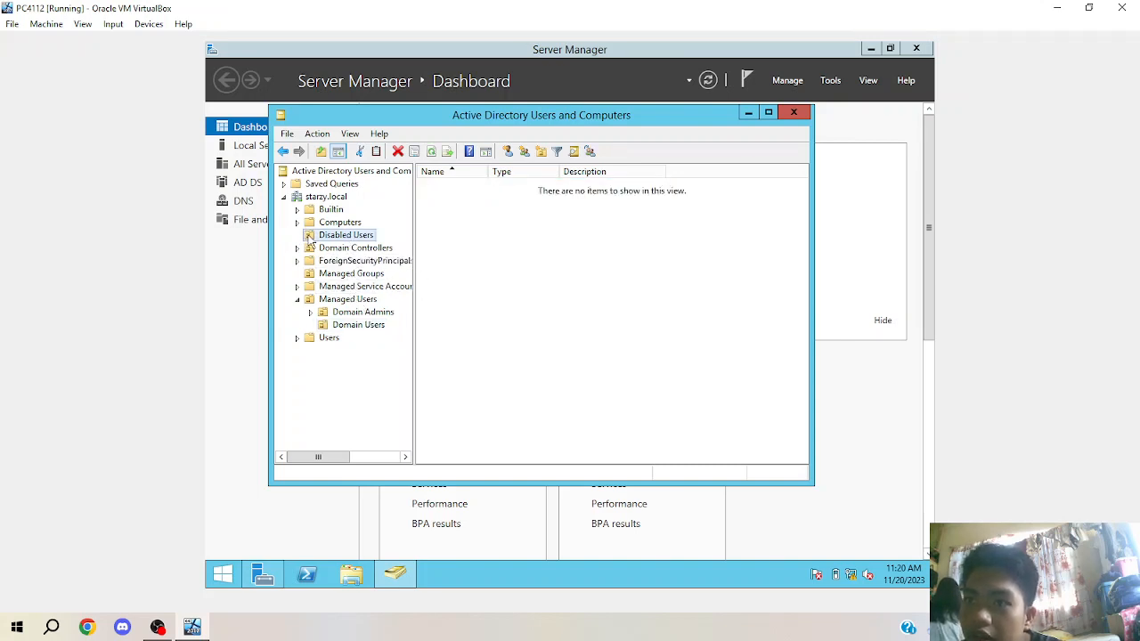
left_click(356, 327)
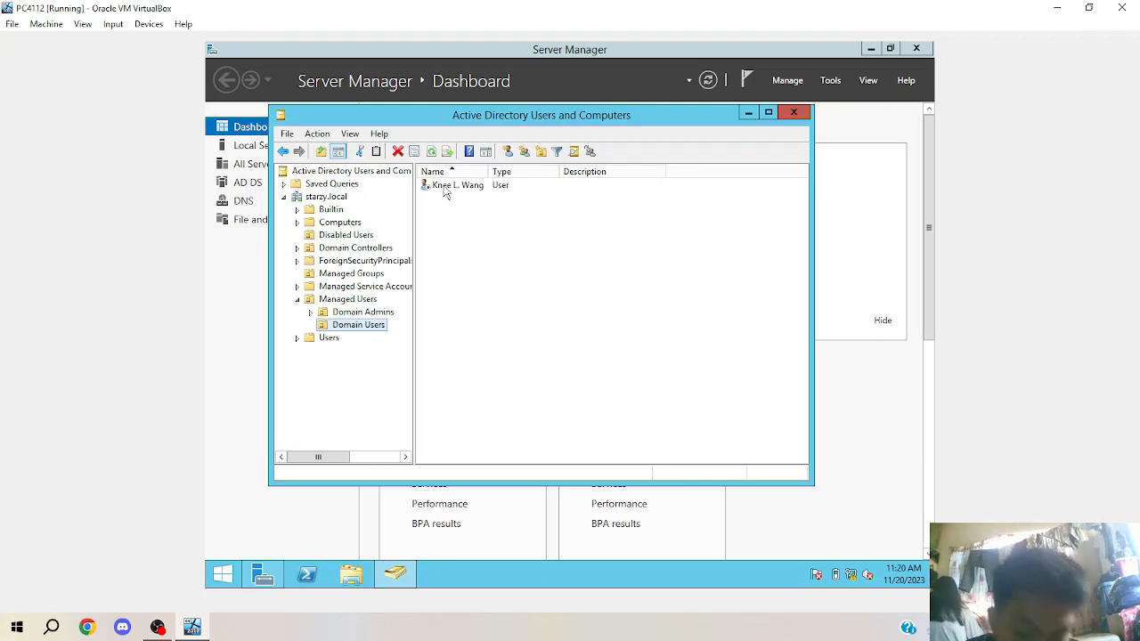
Drag the disabled account into Disabled Users, confirm the move, verify it there, and close the console.
left_click_drag(444, 189, 361, 241)
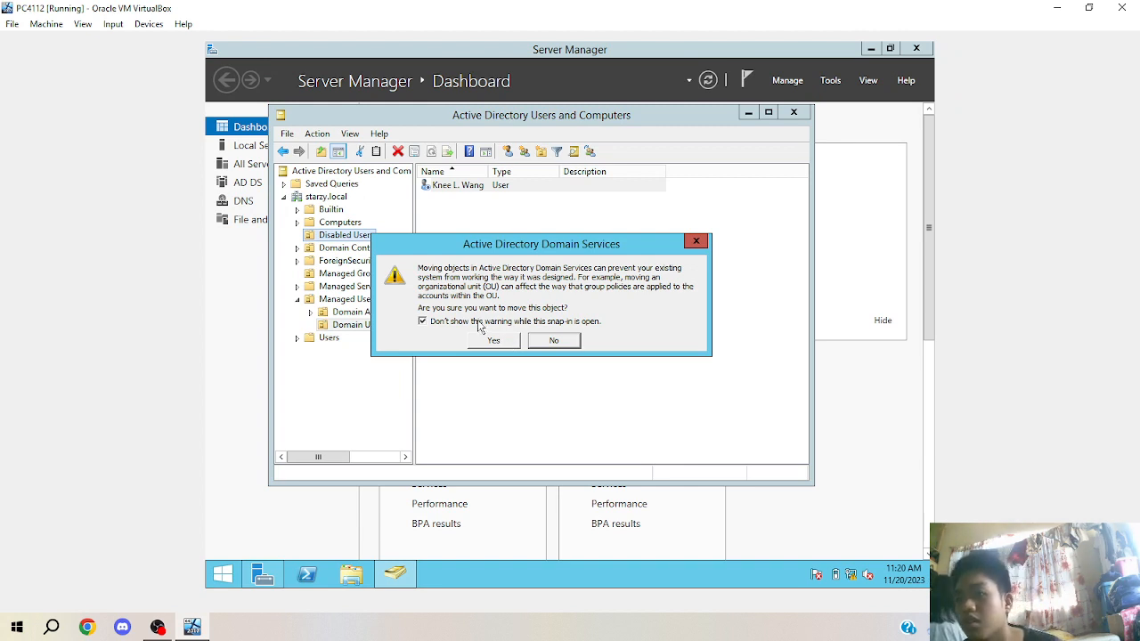
left_click(491, 345)
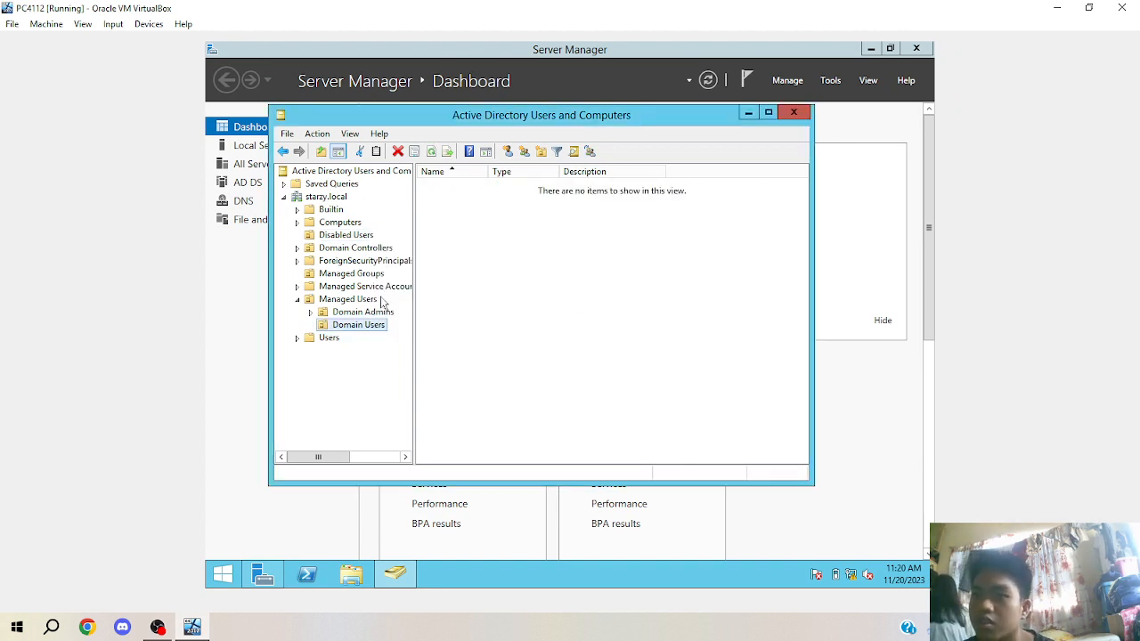
left_click(362, 329)
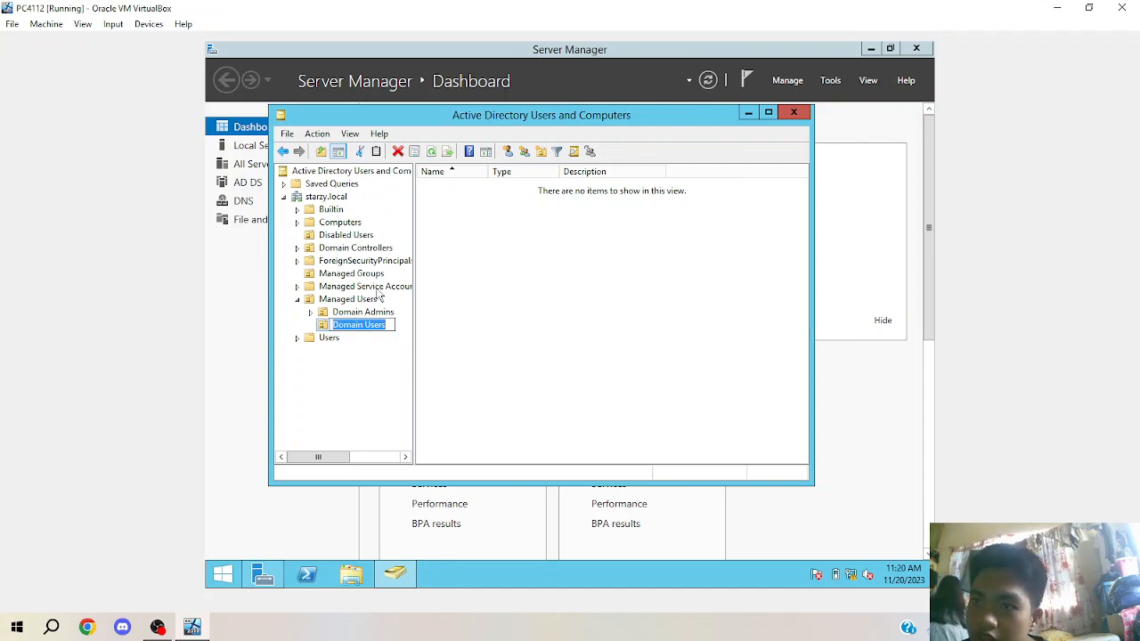
left_click(349, 240)
left_click(349, 241)
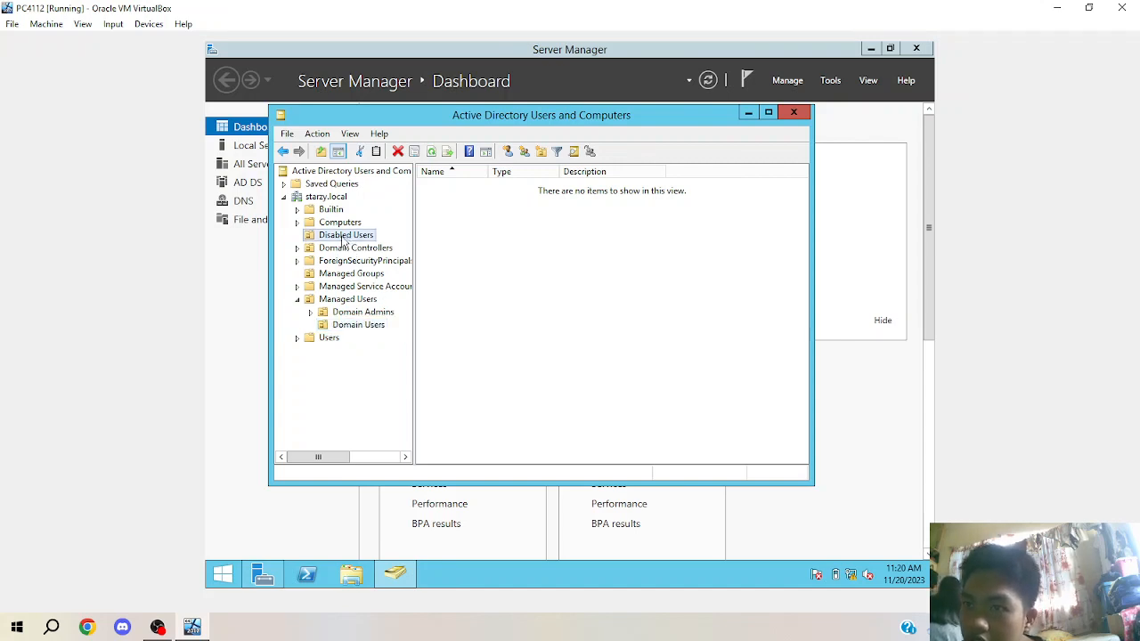
left_click(337, 240)
left_click(789, 110)
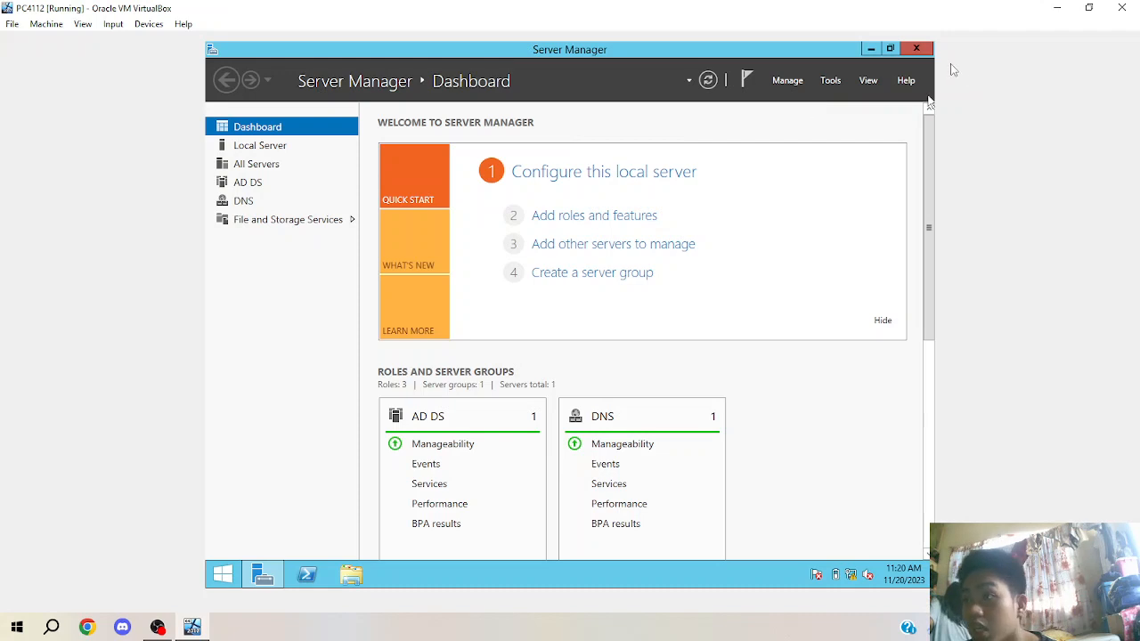
Close Server Manager and switch user to reach the Other user sign-in form.
left_click(916, 48)
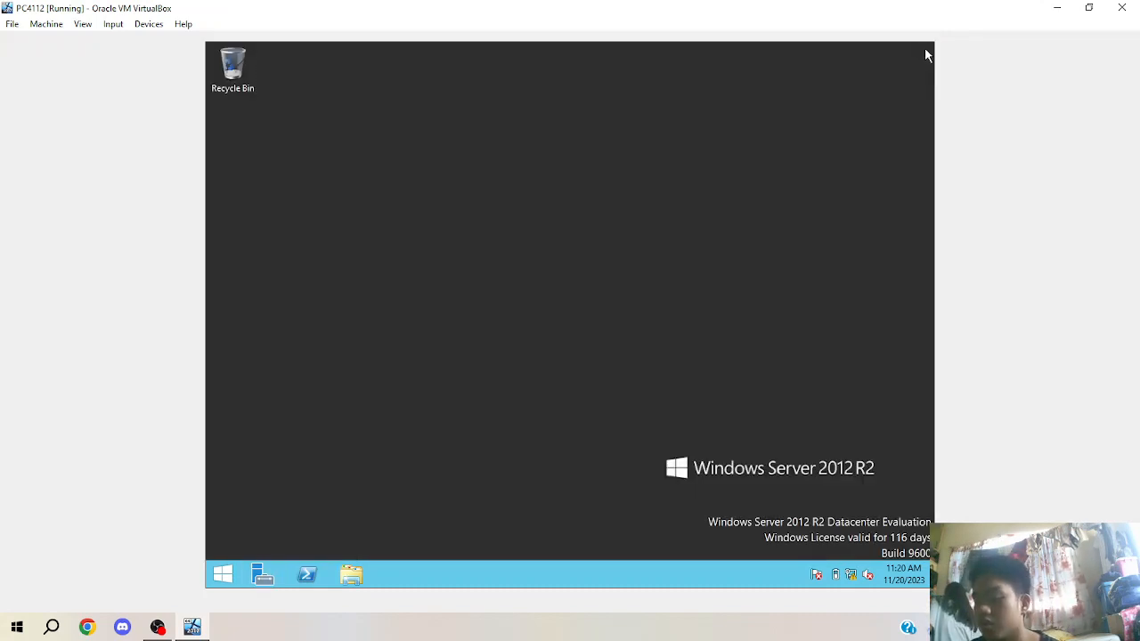
key("ctrl+alt+Delete")
left_click(570, 212)
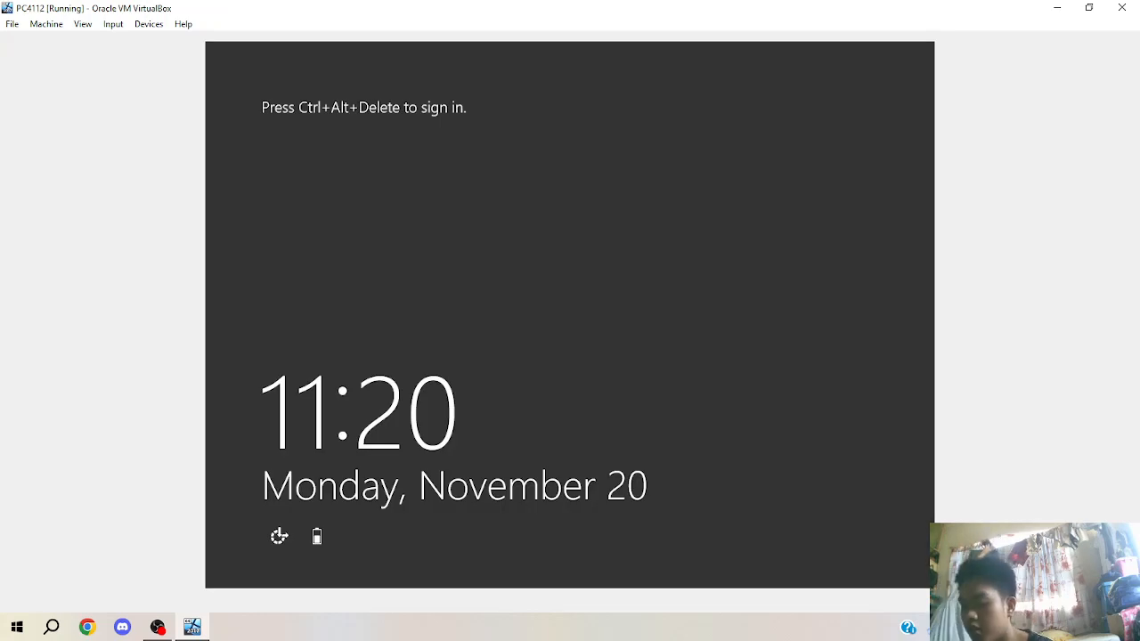
key("ctrl+alt+Delete")
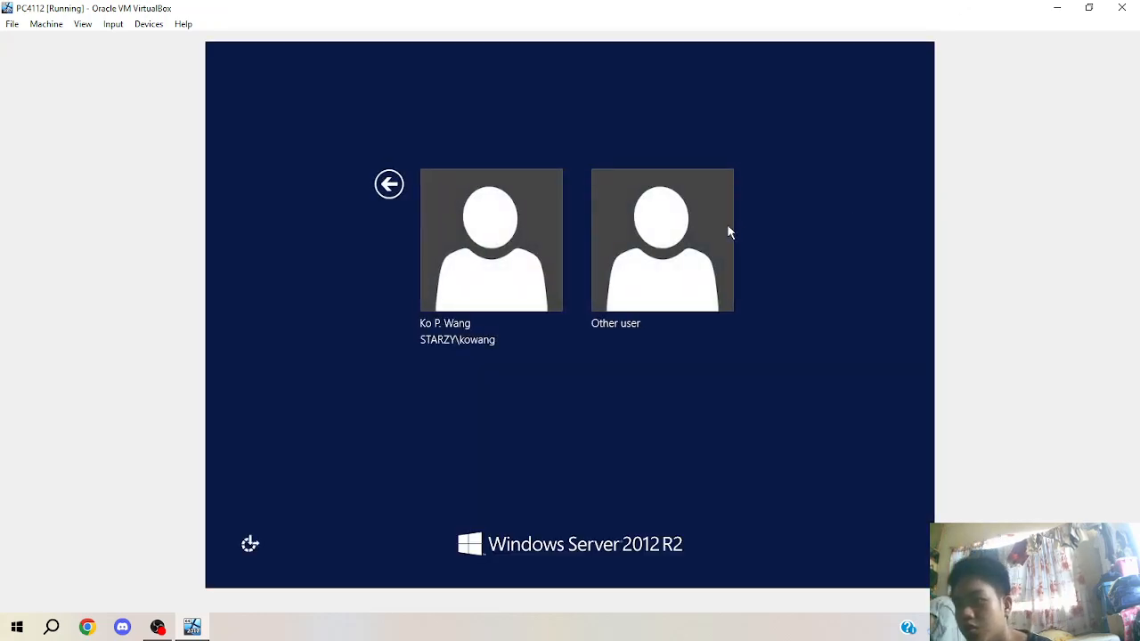
left_click(728, 232)
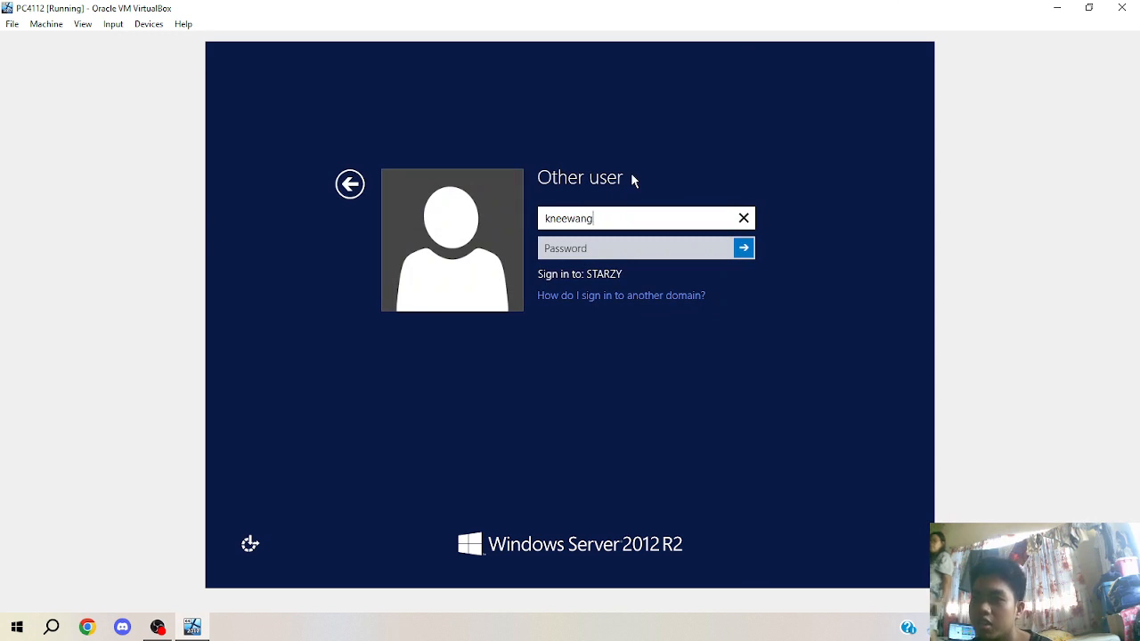
Try signing in with the disabled account's credentials and dismiss the account-disabled error.
key("Tab")
type("p")
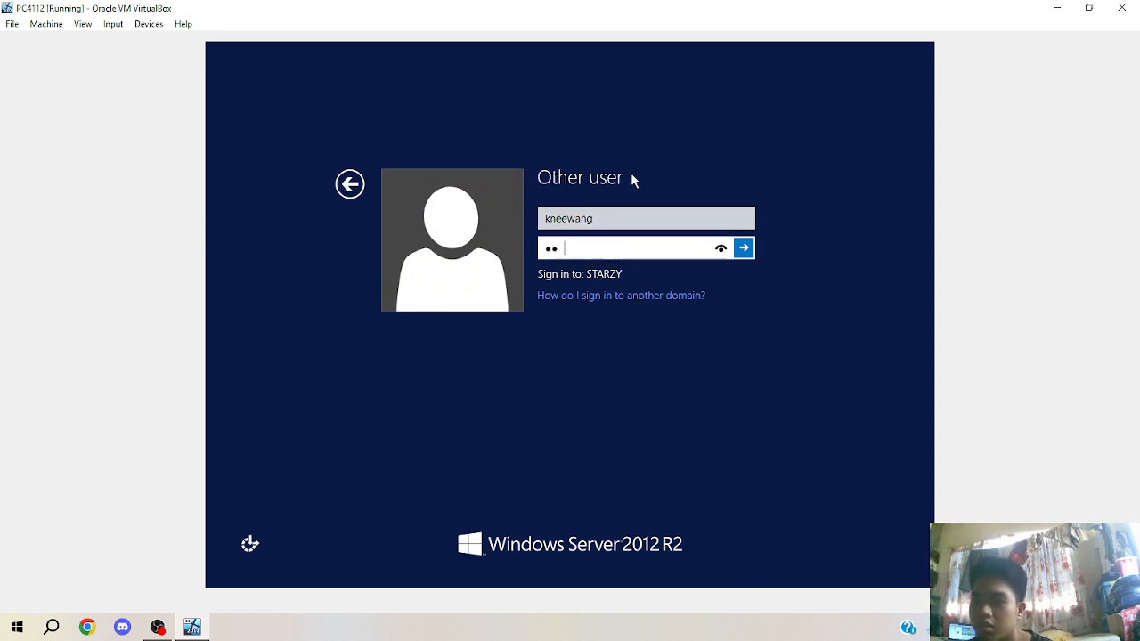
type("********")
key("Return")
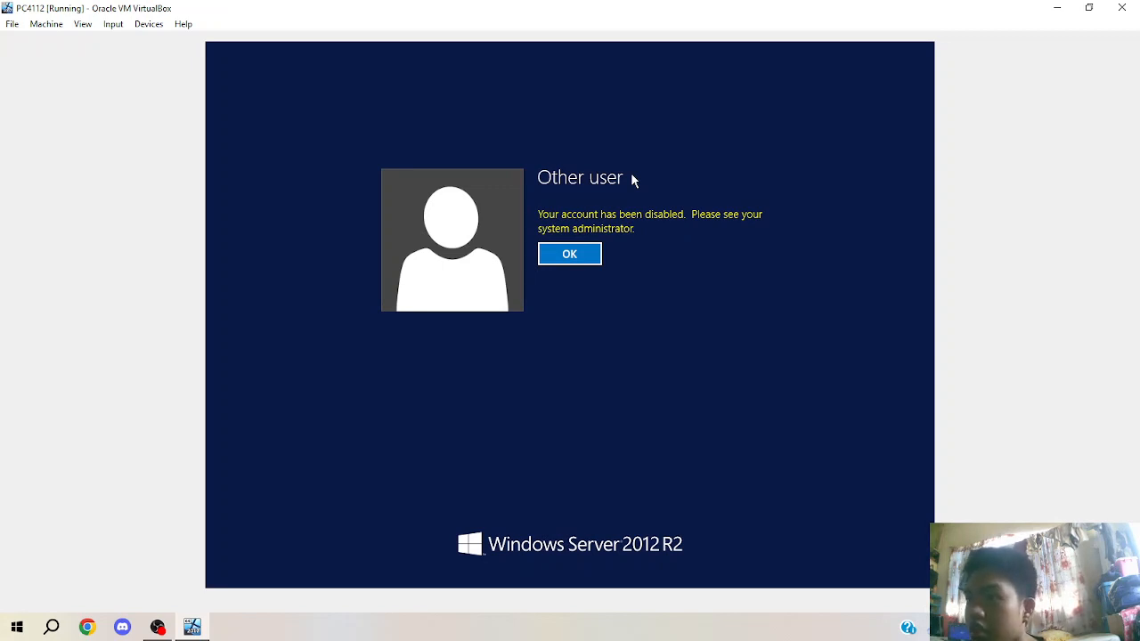
left_click(585, 254)
double_click(631, 220)
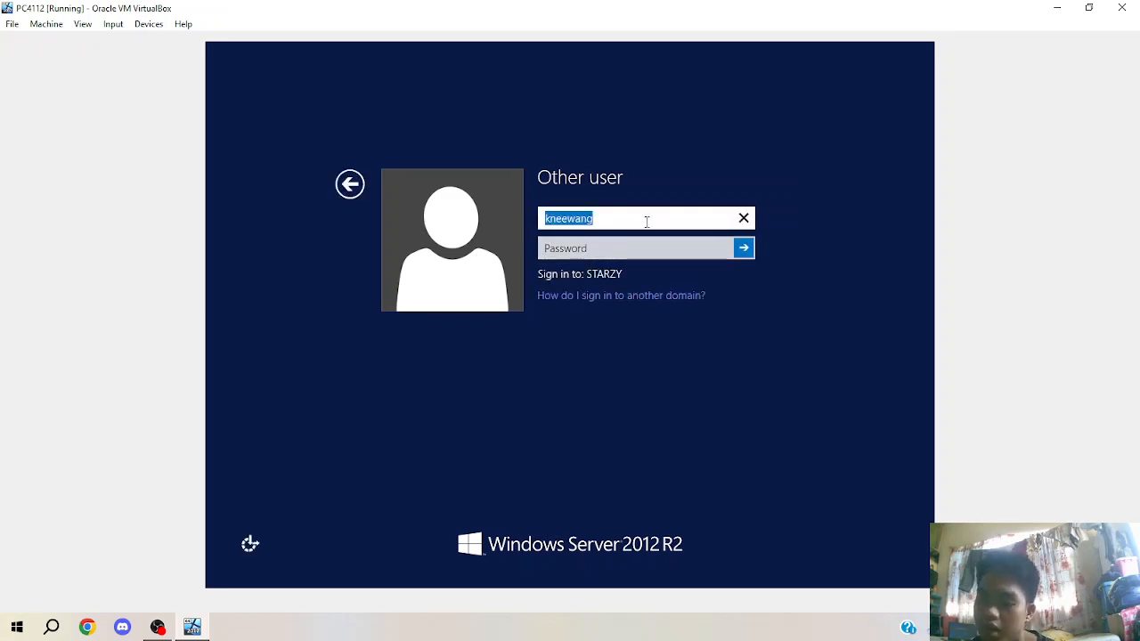
Sign in to the server with the admin account's user name and password.
key("Tab")
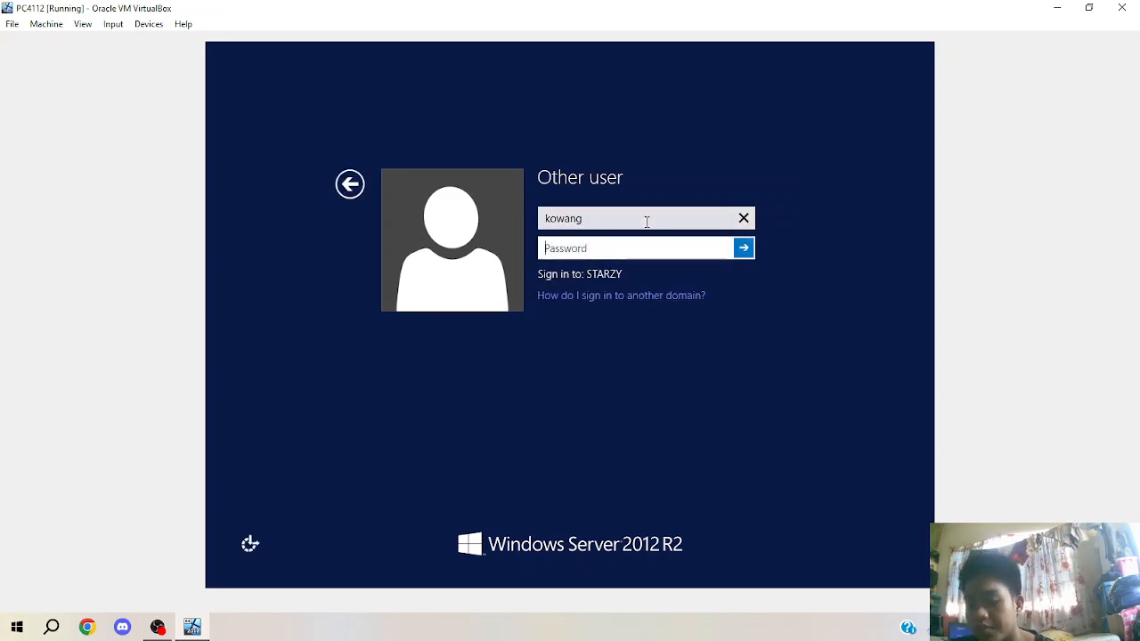
type("password")
key("Return")
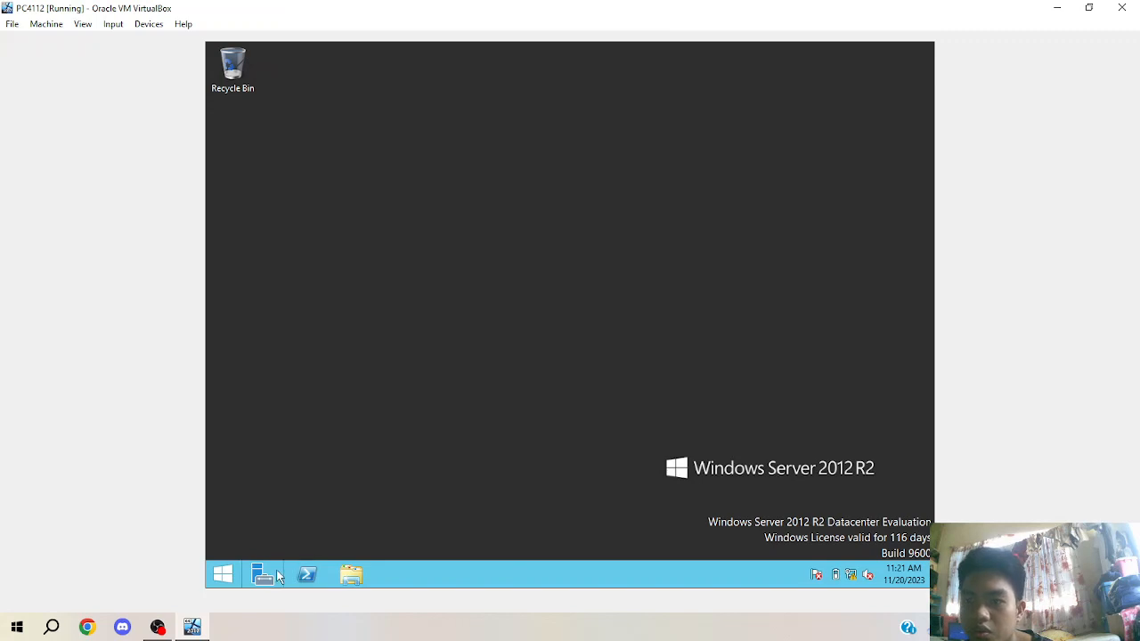
Launch Active Directory Users and Computers from Server Manager and view the Disabled Users OU.
left_click(281, 579)
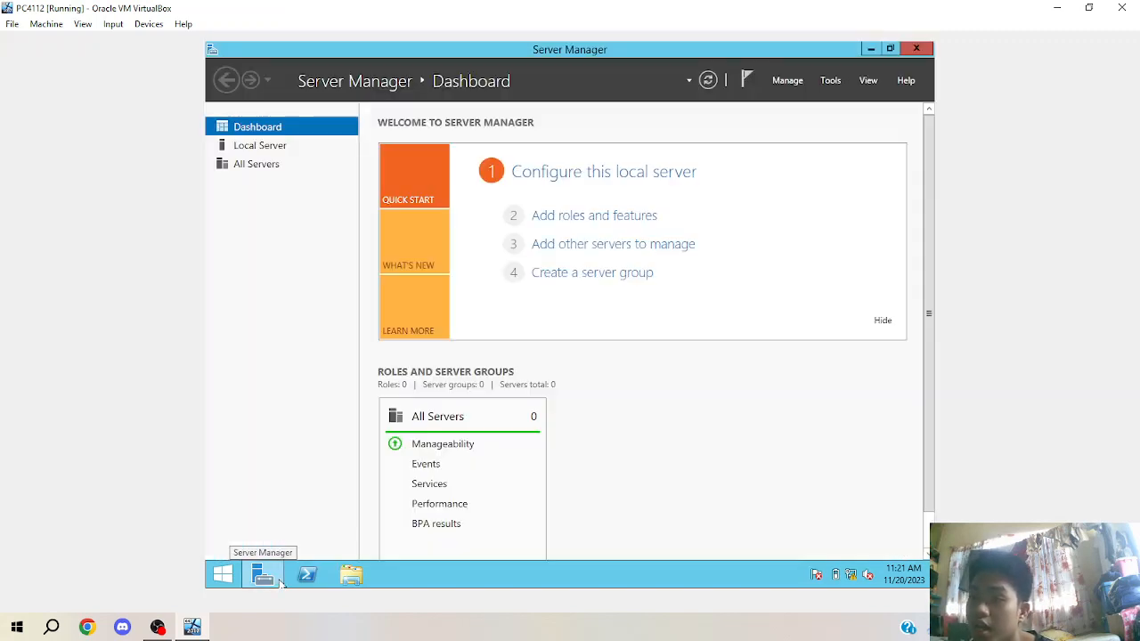
left_click(833, 80)
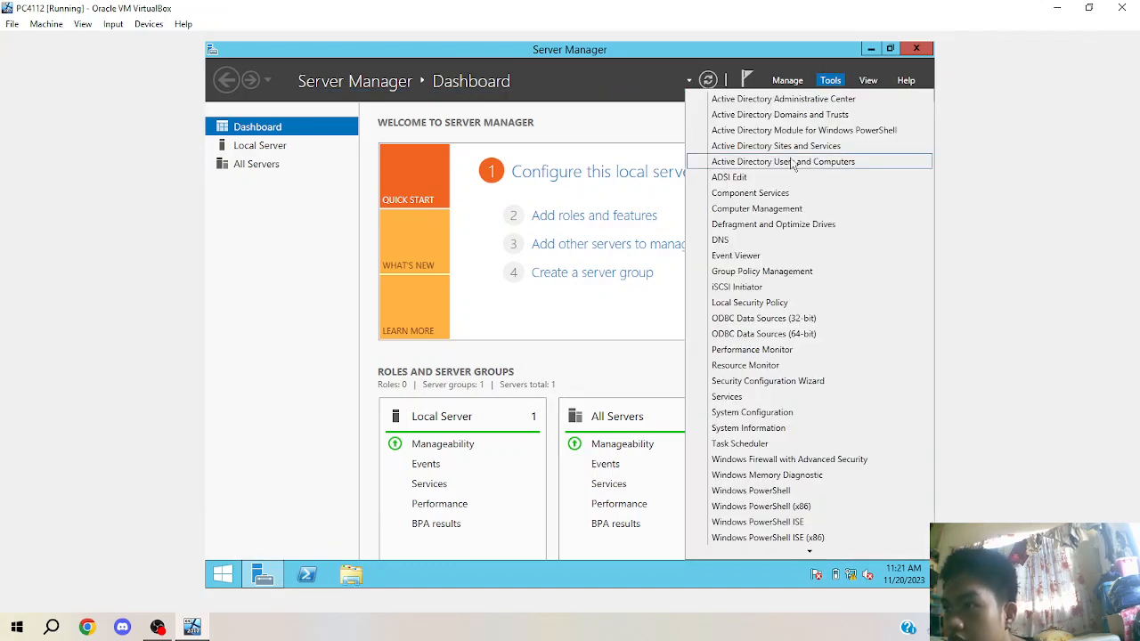
left_click(791, 162)
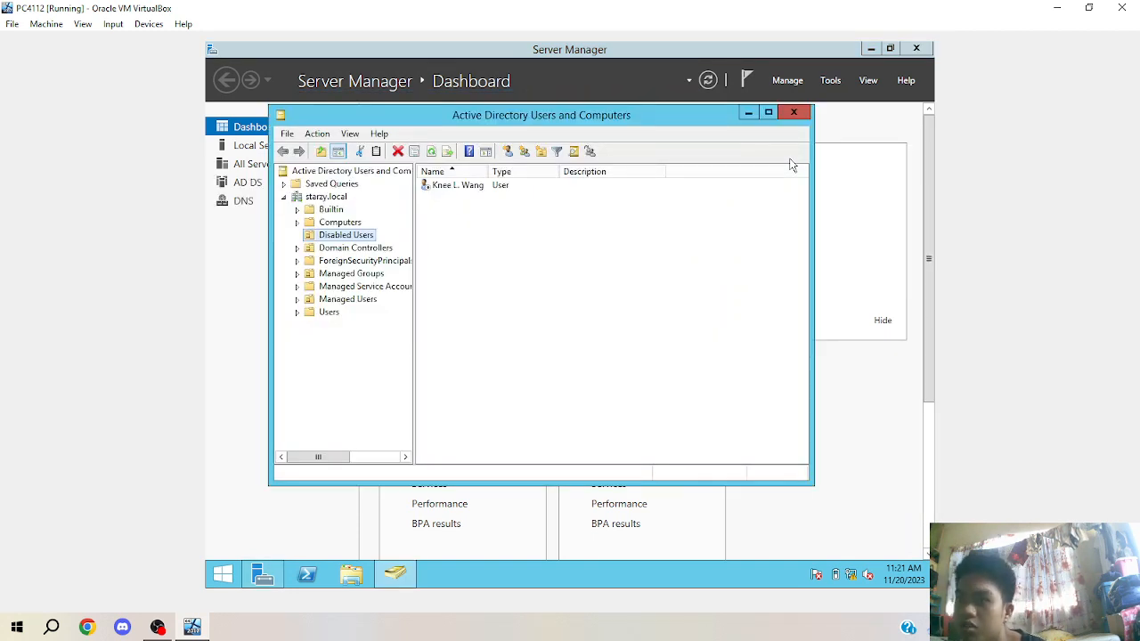
left_click(367, 236)
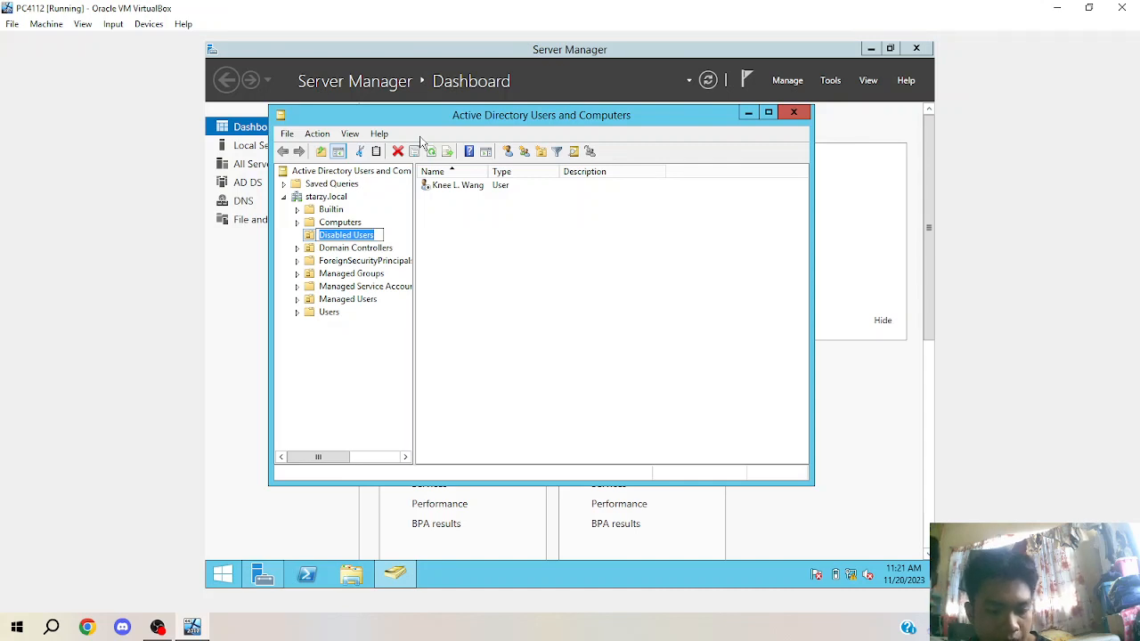
left_click(461, 194)
Enable the disabled user's account and acknowledge the confirmation.
left_click(461, 186)
right_click(464, 186)
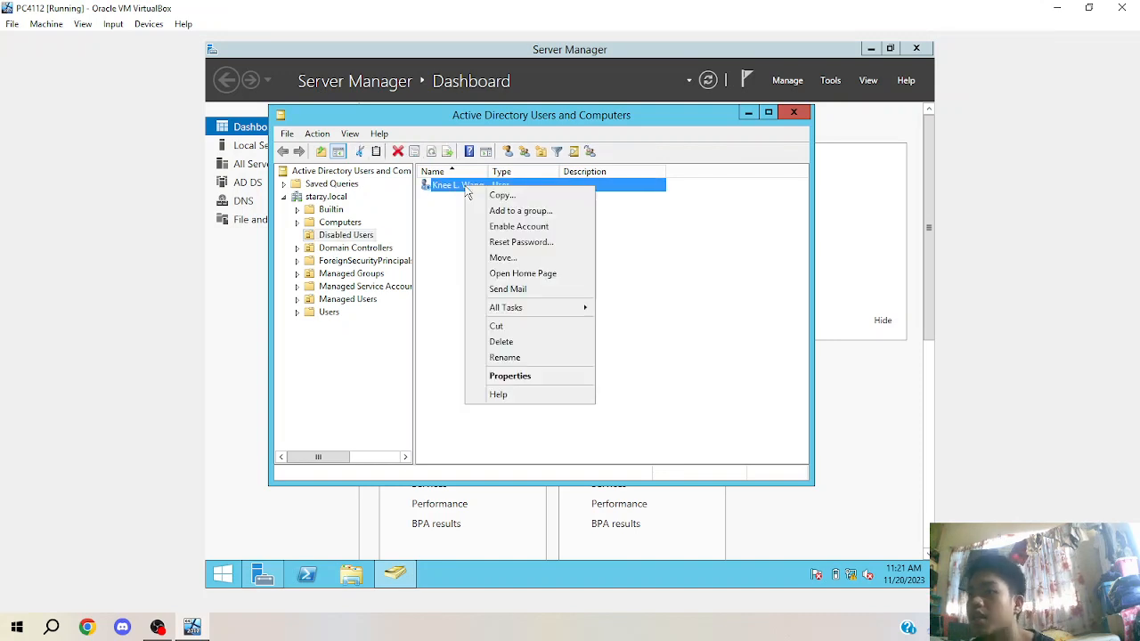
left_click(512, 228)
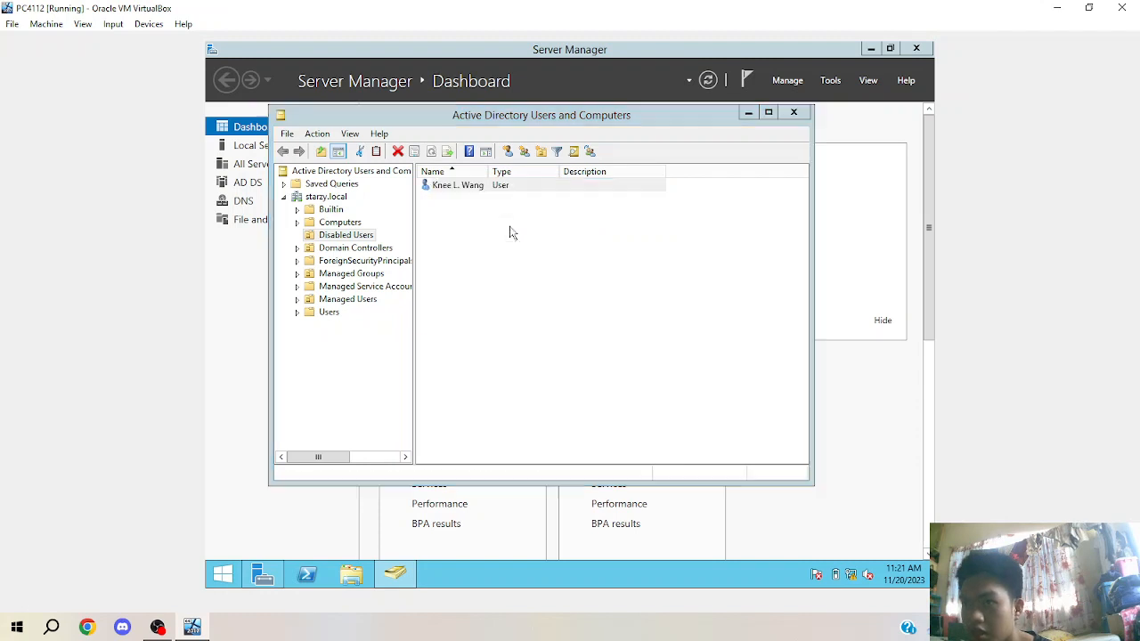
left_click(647, 365)
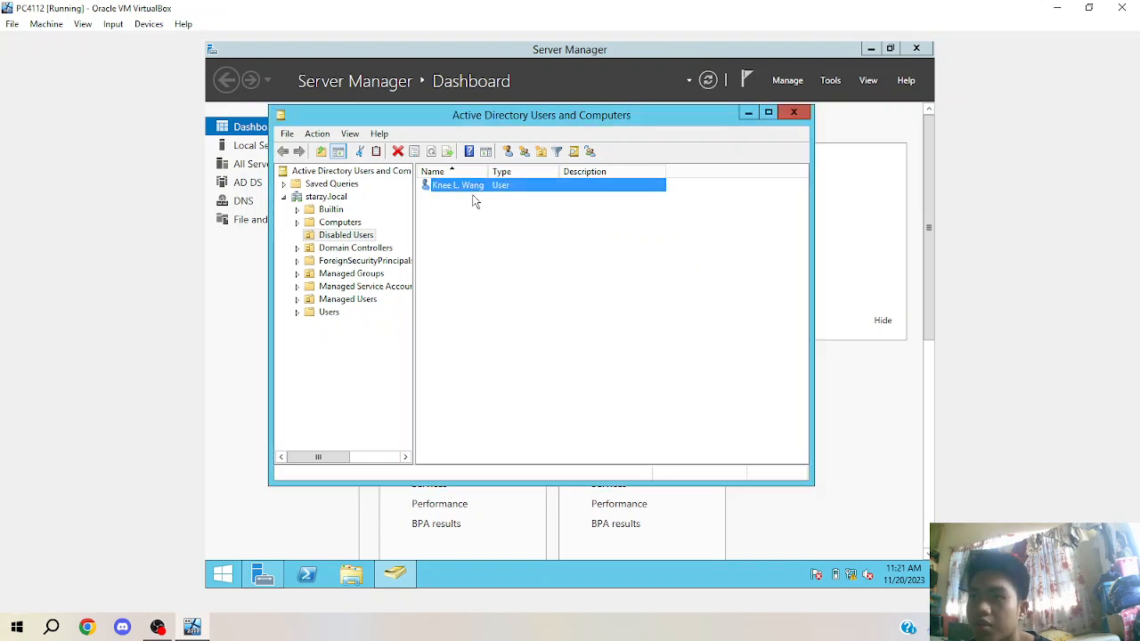
Turn on Advanced Features, expand Managed Users, and drag the user onto Domain Users.
left_click(350, 135)
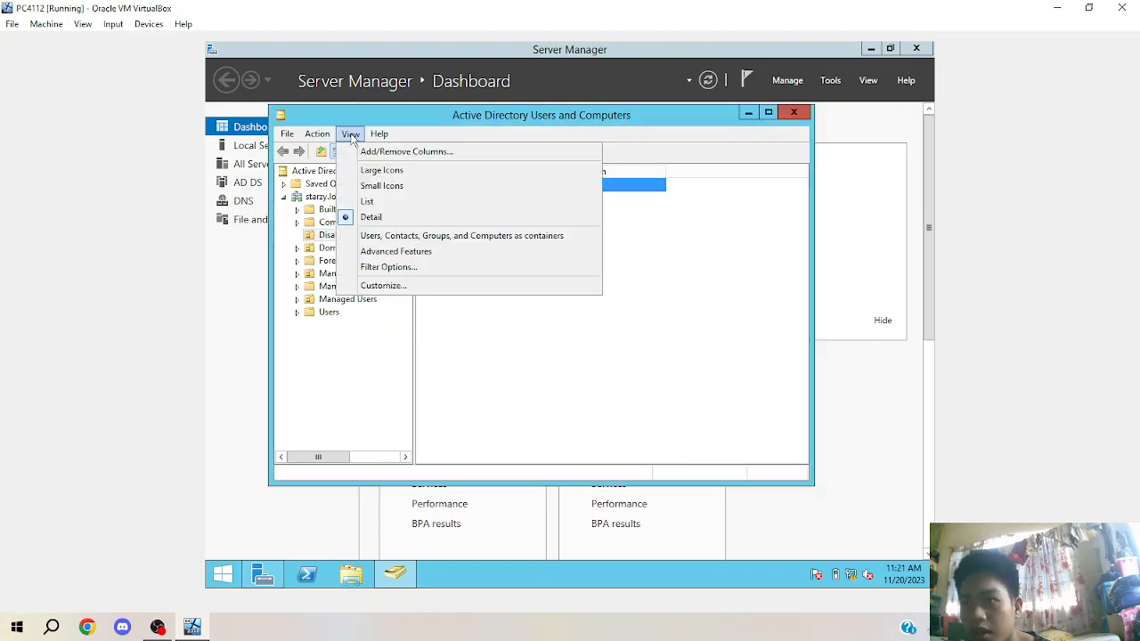
left_click(395, 252)
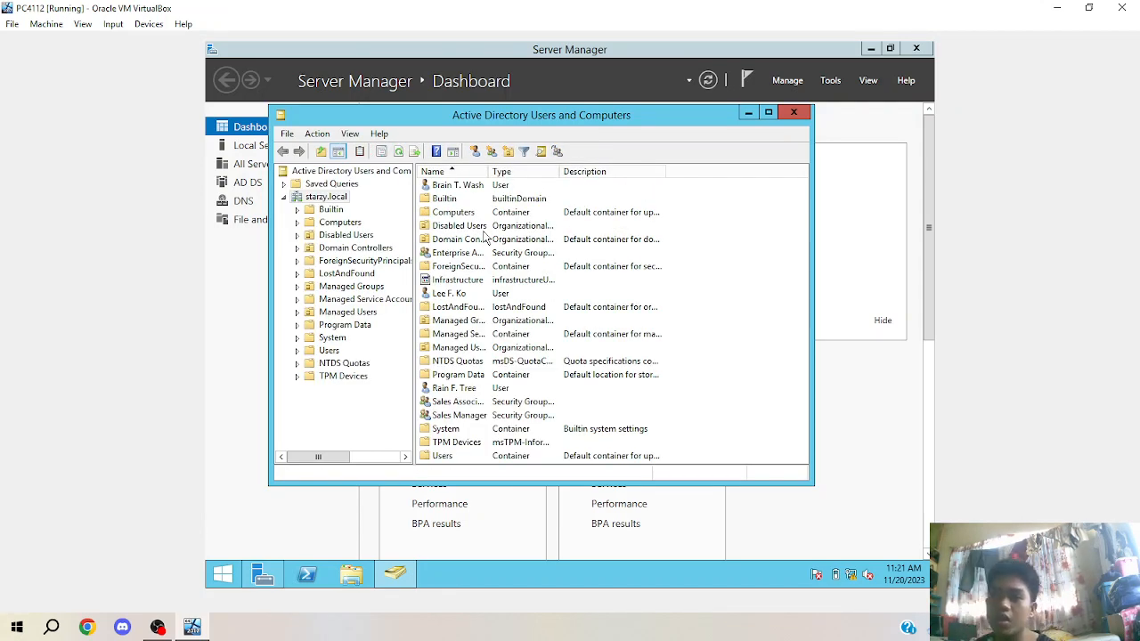
left_click(372, 235)
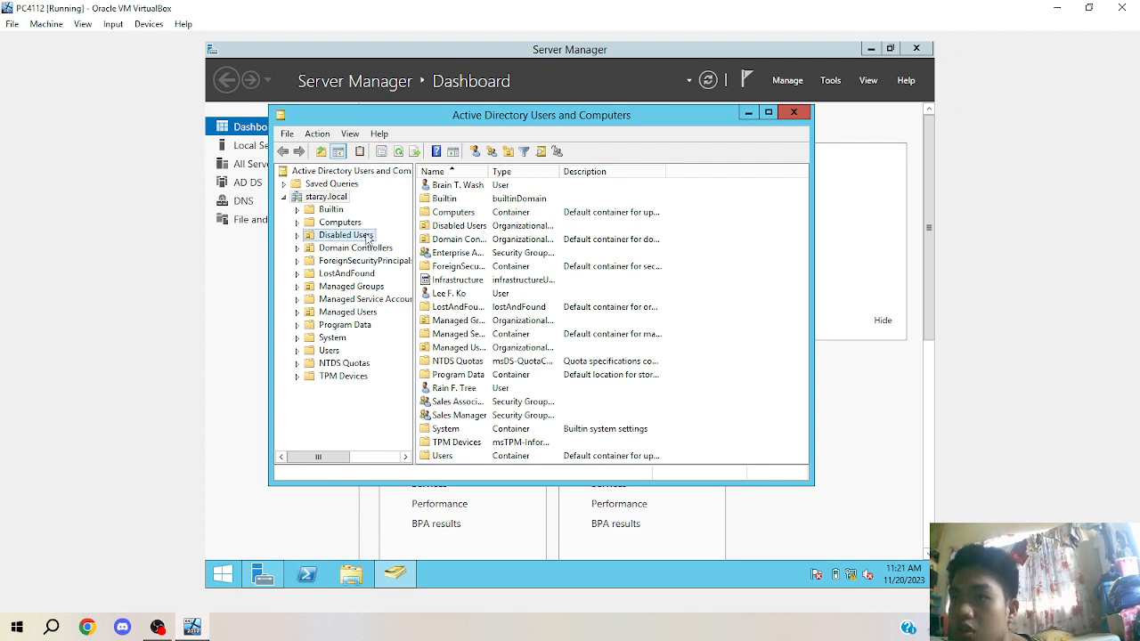
left_click(297, 311)
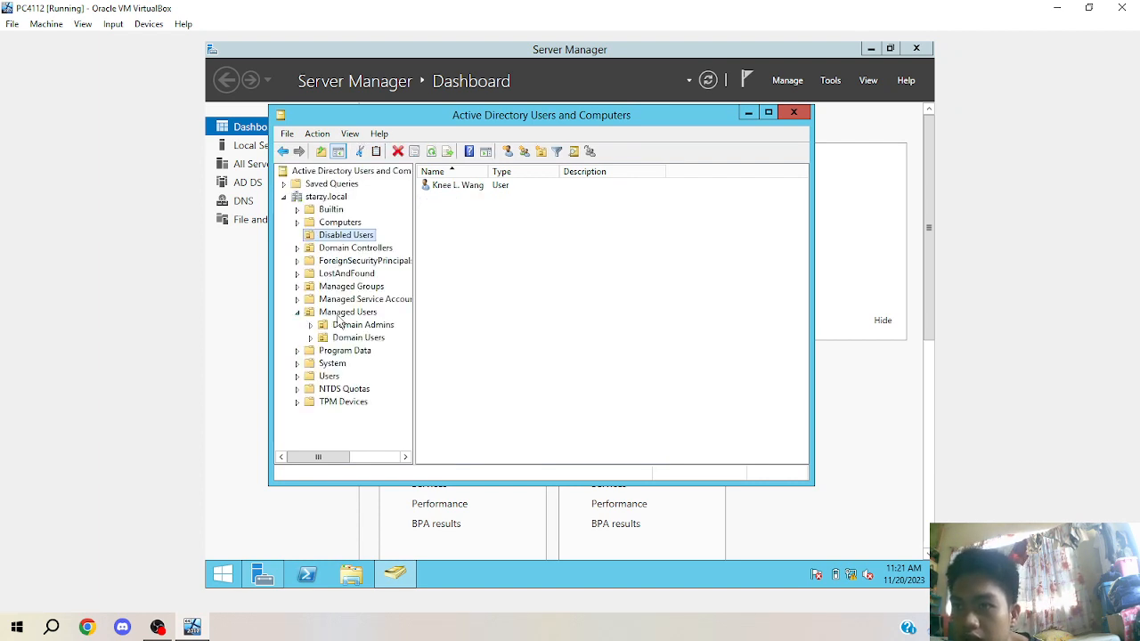
left_click(454, 187)
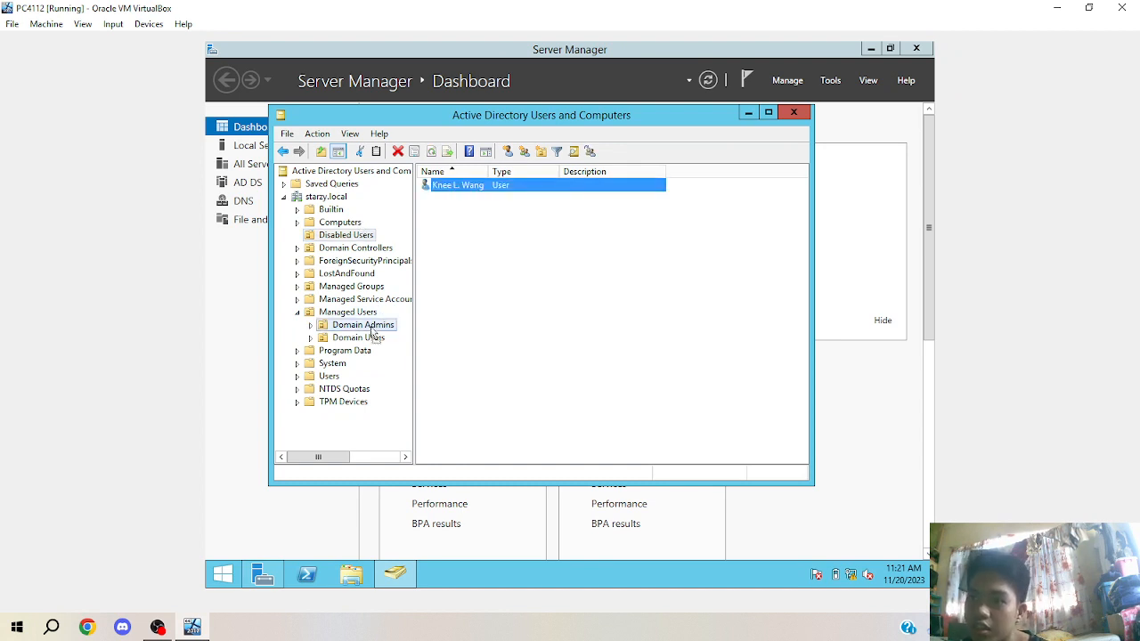
left_click_drag(368, 343, 368, 343)
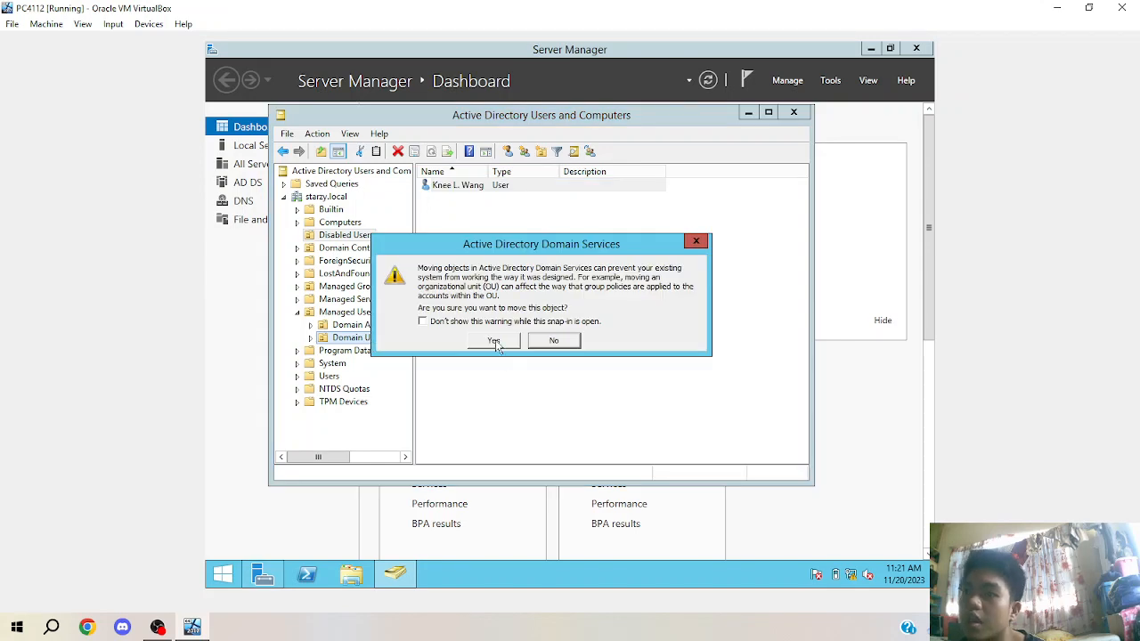
Confirm the move into Domain Users and turn off Advanced Features.
left_click(494, 342)
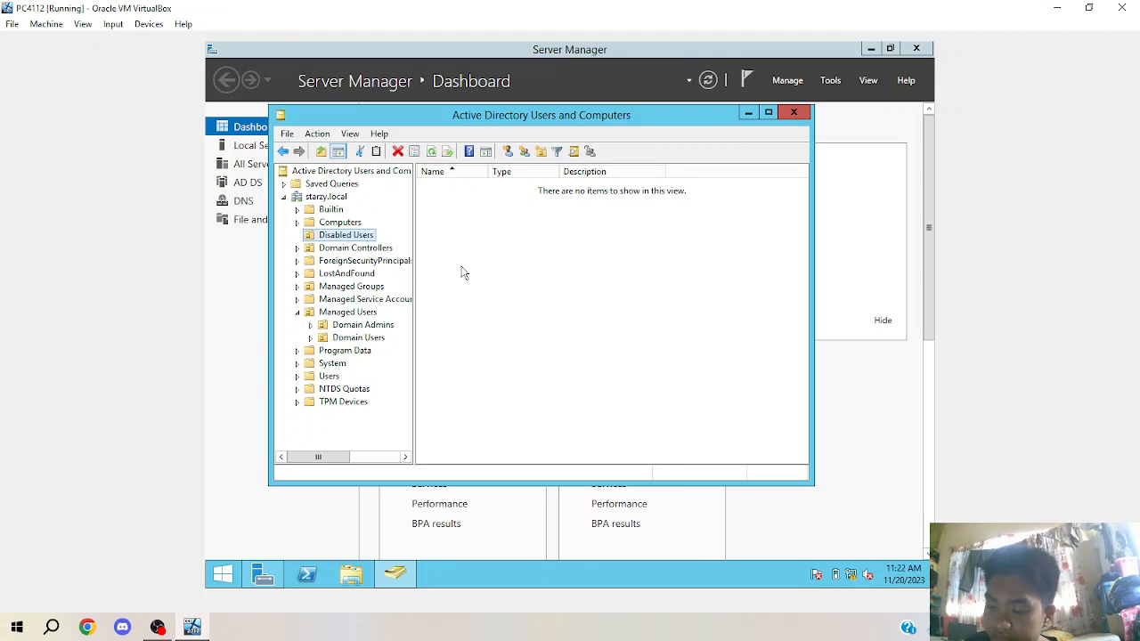
left_click(349, 134)
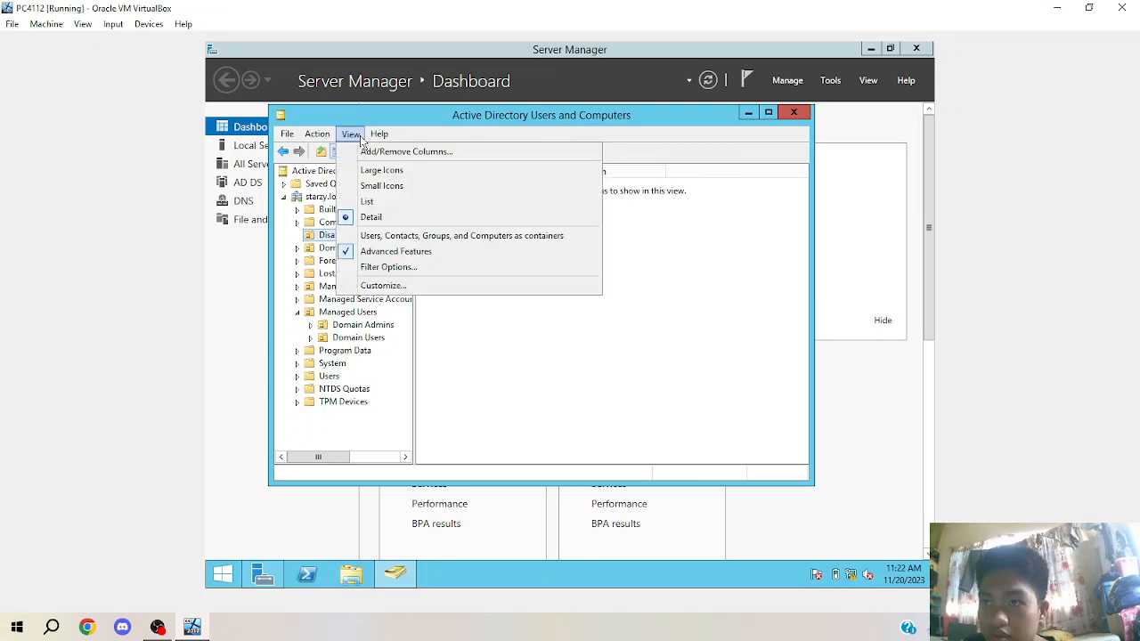
left_click(412, 253)
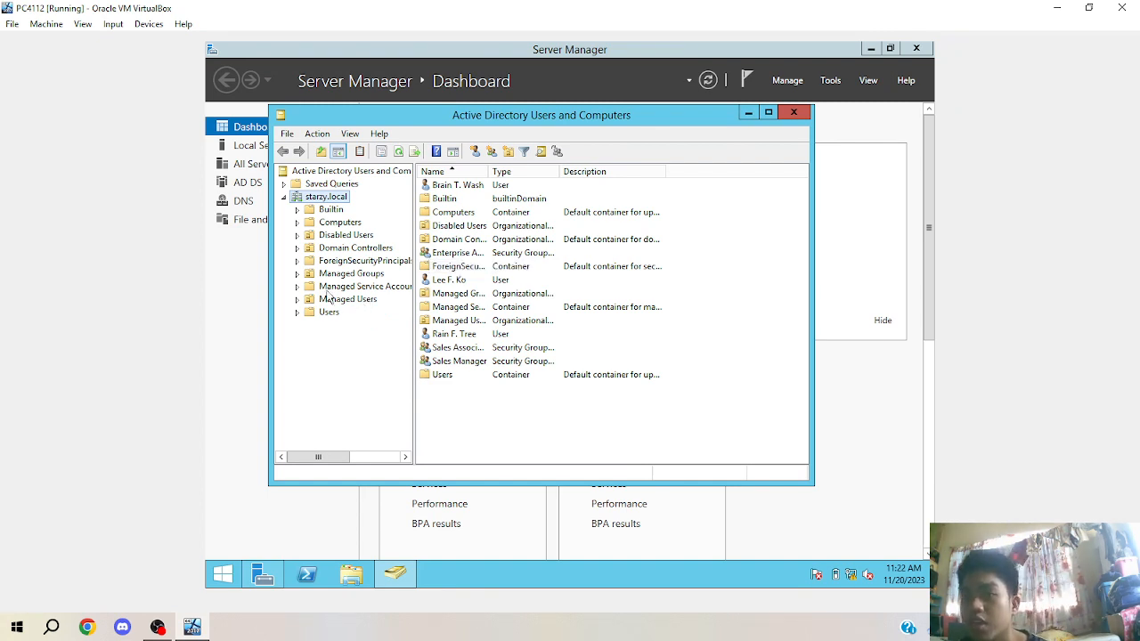
Verify the user now sits in Managed Users > Domain Users, then close the console.
left_click(297, 299)
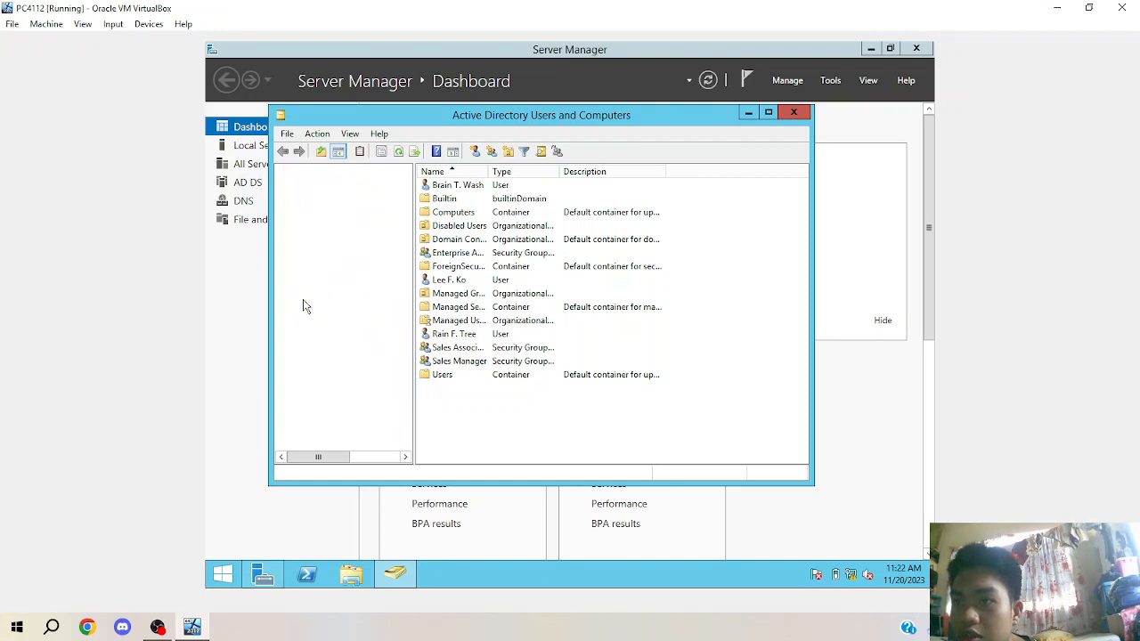
left_click(356, 322)
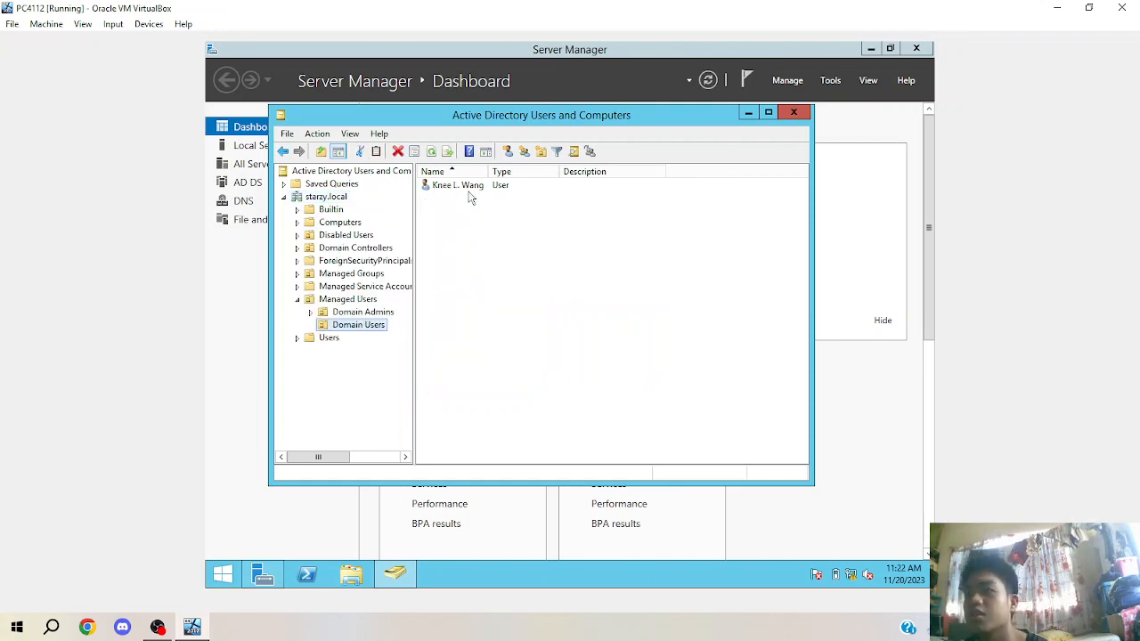
left_click(793, 112)
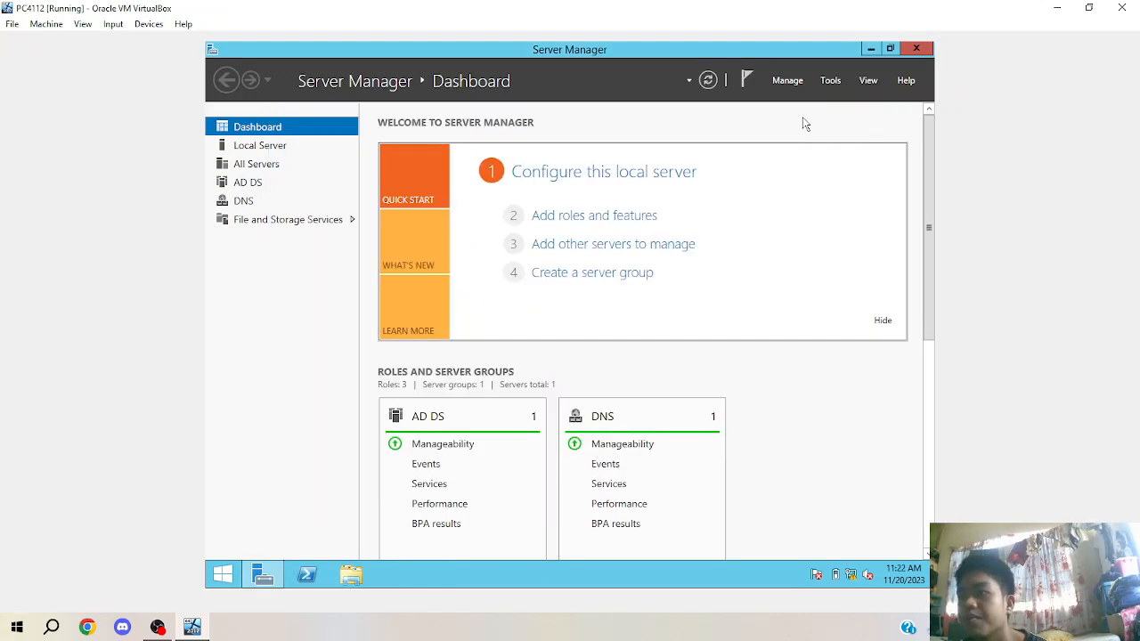
Close Server Manager and switch user to the Other user sign-in screen.
left_click(916, 49)
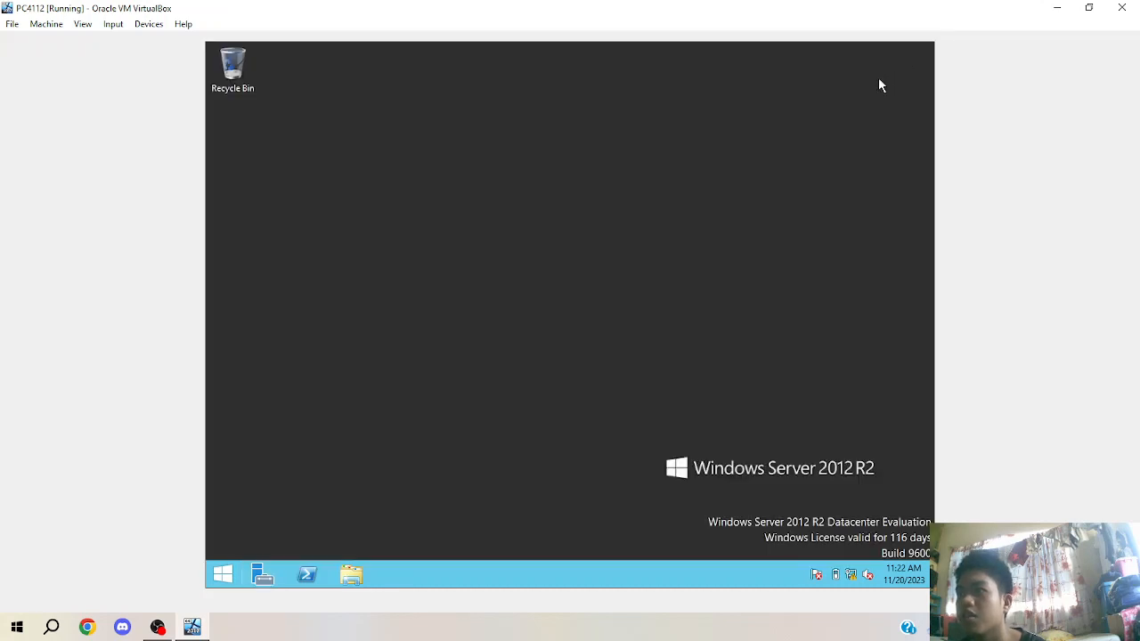
key("ctrl+Delete")
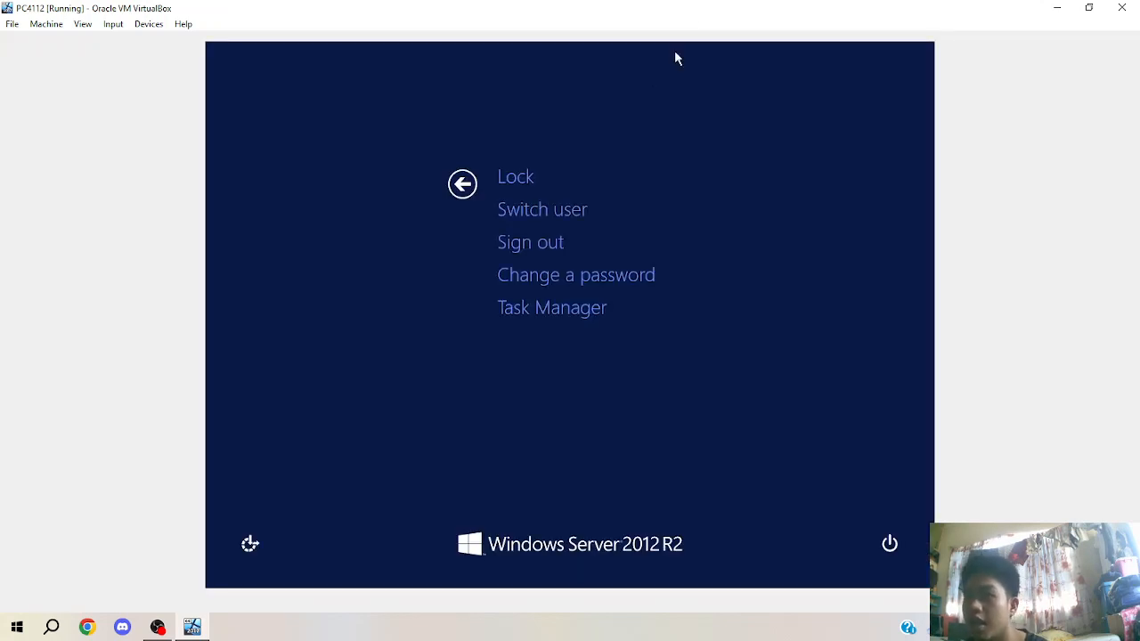
left_click(584, 208)
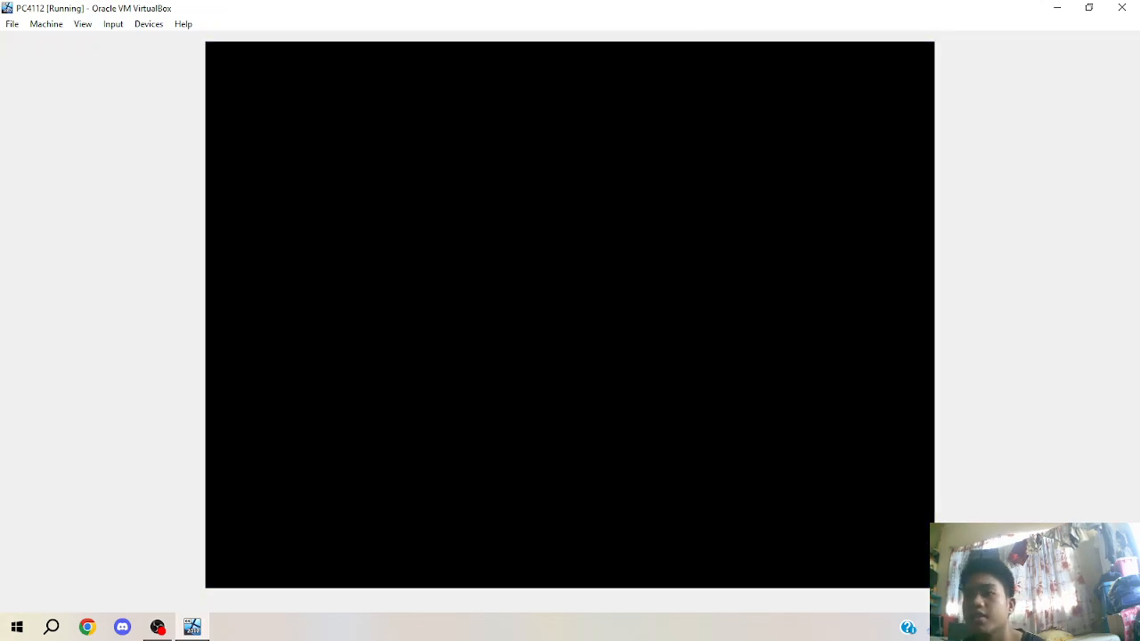
key("ctrl+Delete")
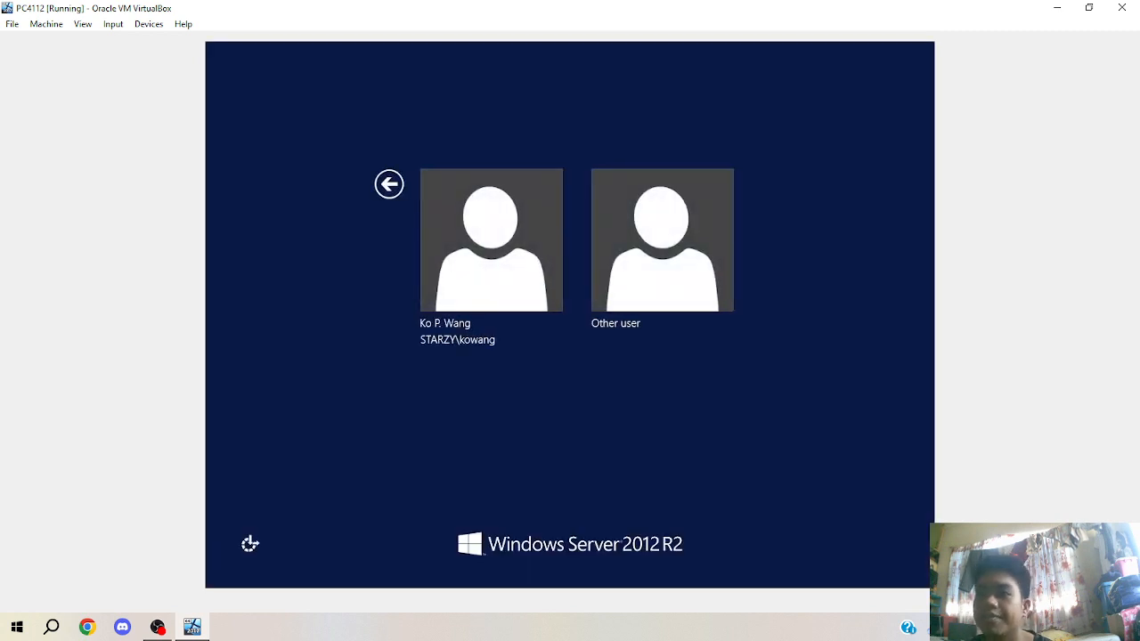
left_click(689, 172)
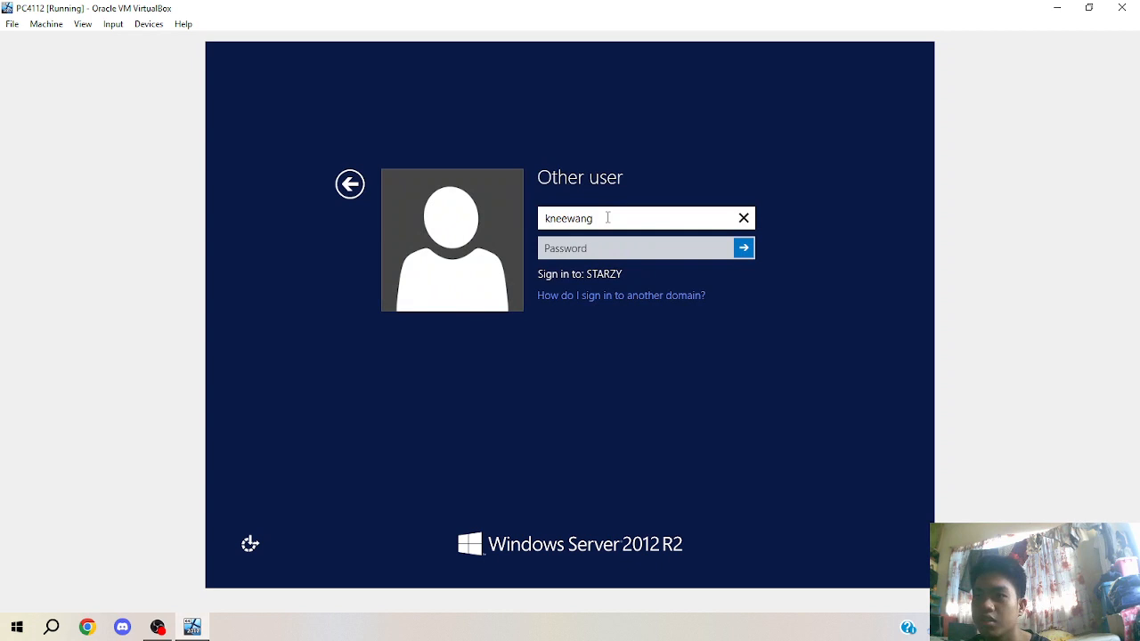
Sign in as the re-enabled domain user with that user's name and password.
key("Tab")
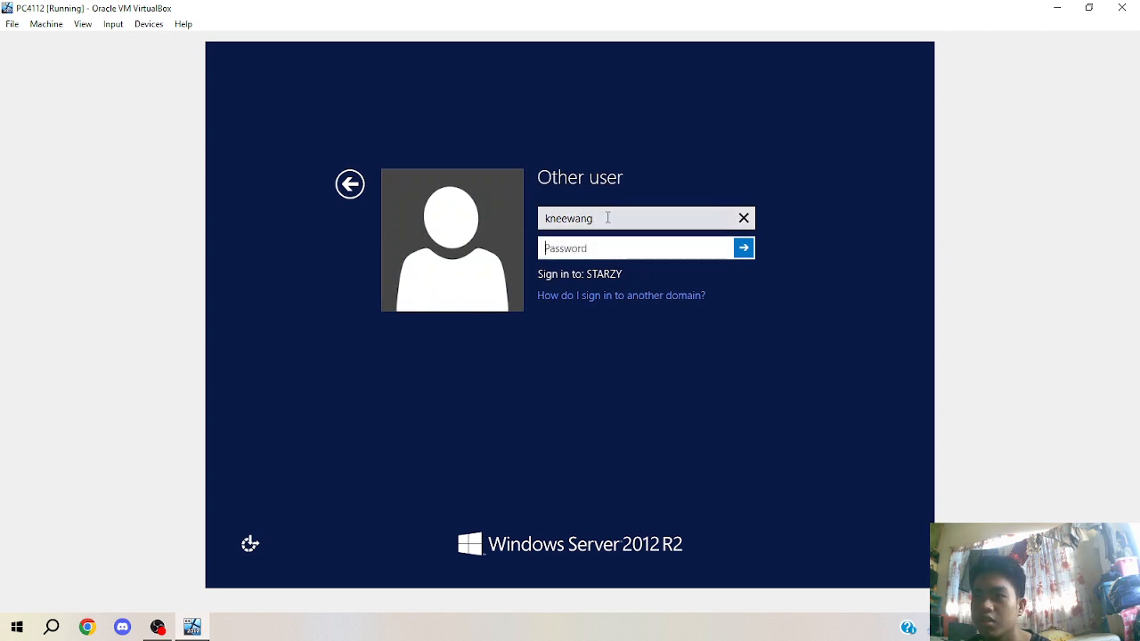
type("*********")
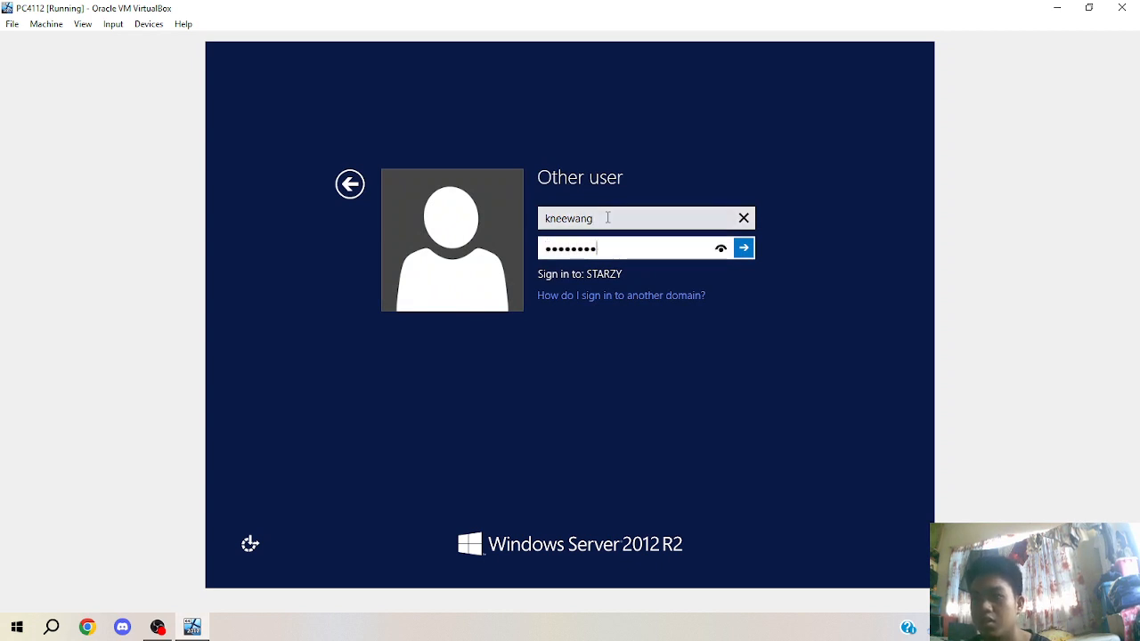
key("Return")
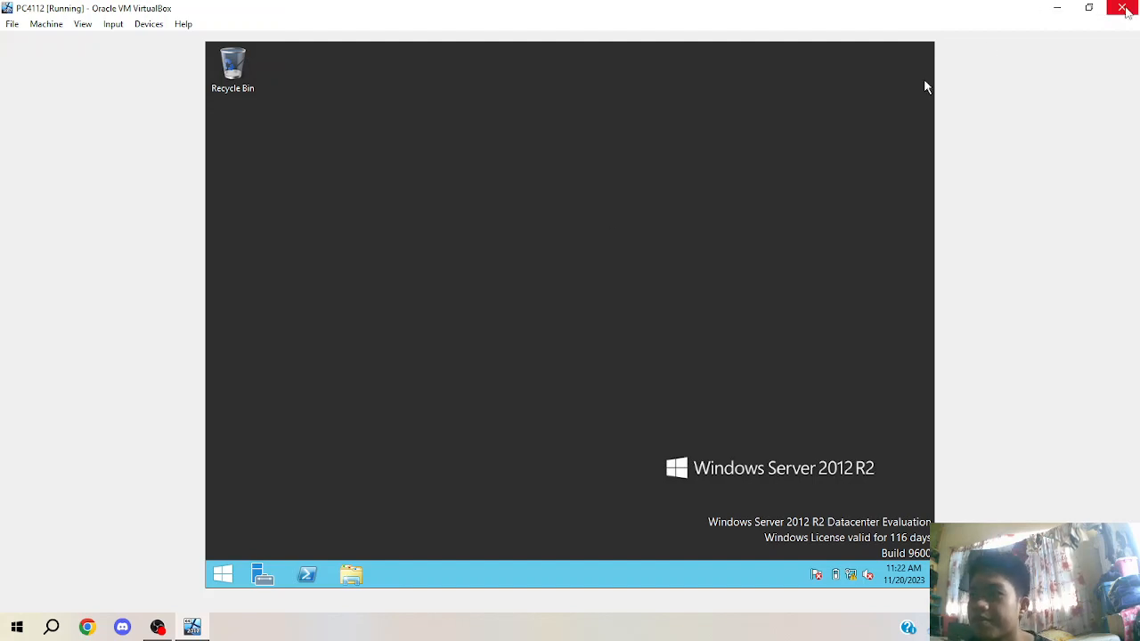
left_click(156, 627)
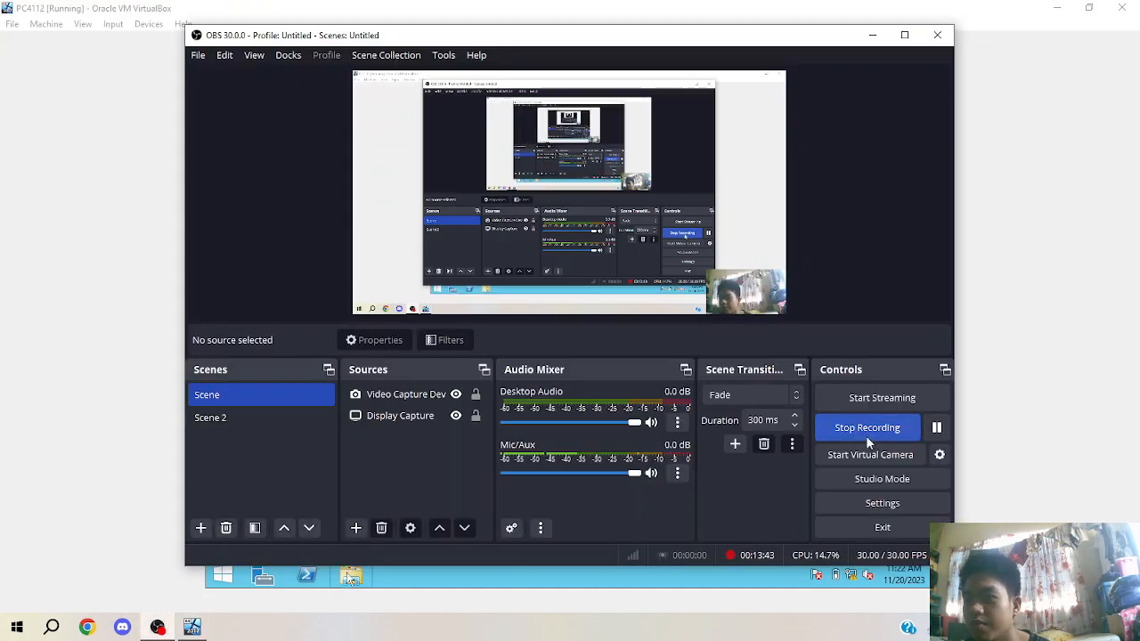